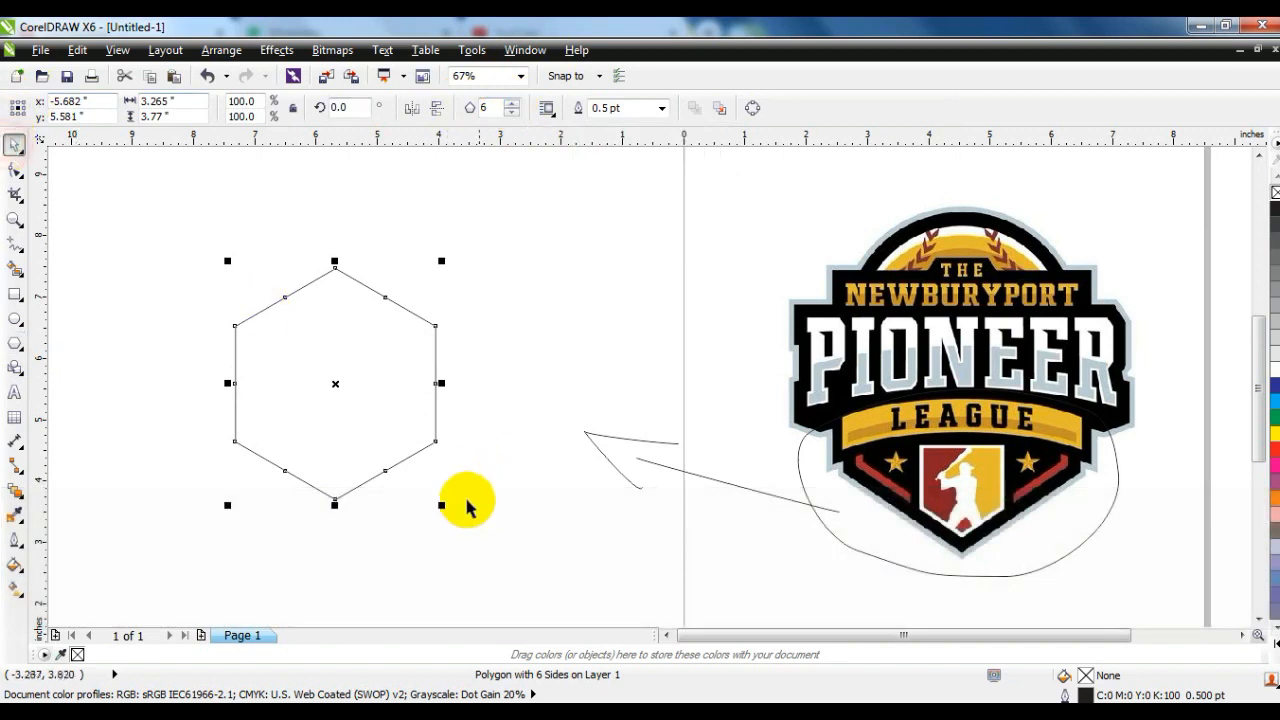
# Step: Enlarge the hexagon to about 4.4 by 5.1 inches, closer to the reference logo, and fill it black
pyautogui.moveTo(441, 507); pyautogui.dragTo(478, 548)
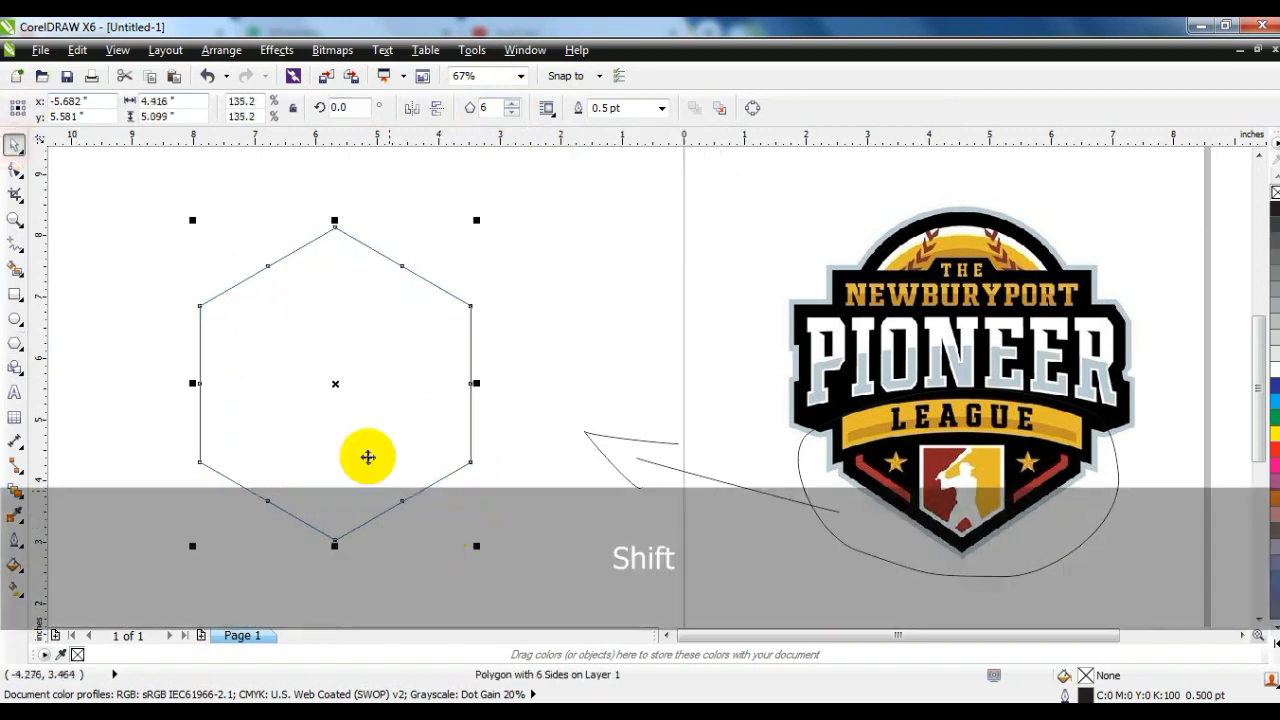
pyautogui.moveTo(338, 385); pyautogui.dragTo(429, 406)
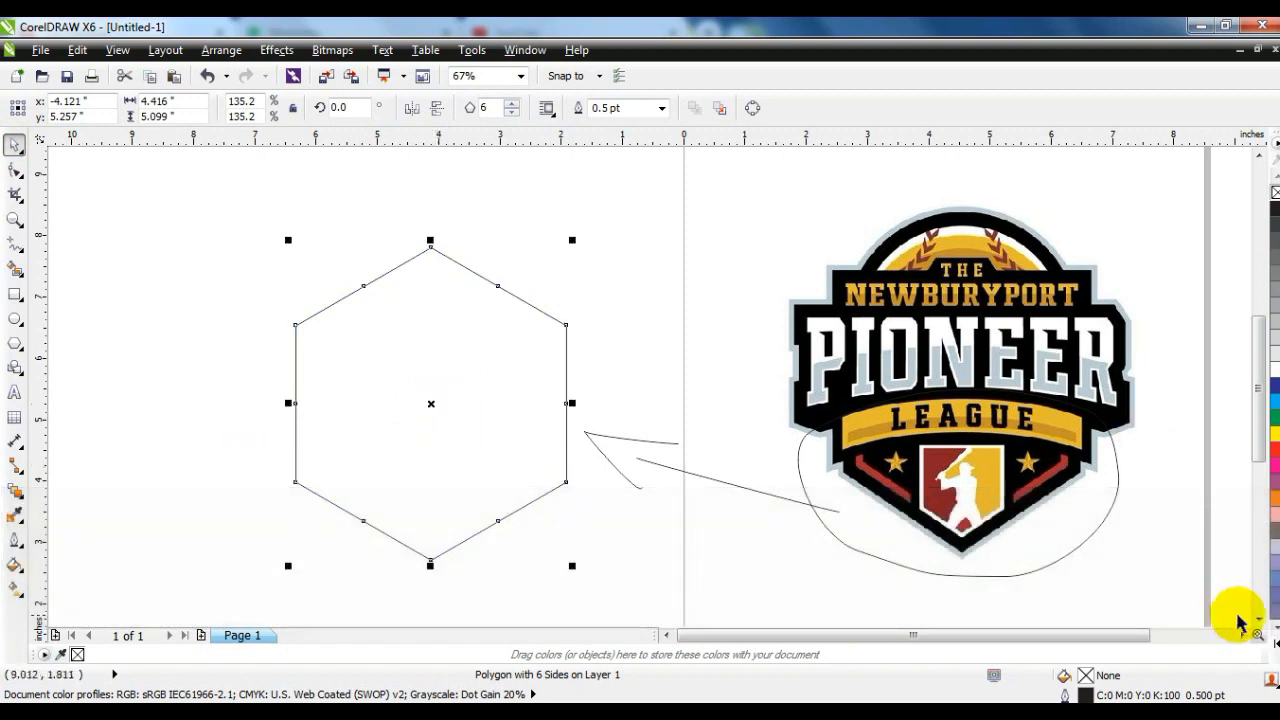
pyautogui.click(1274, 628)
pyautogui.click(1272, 192)
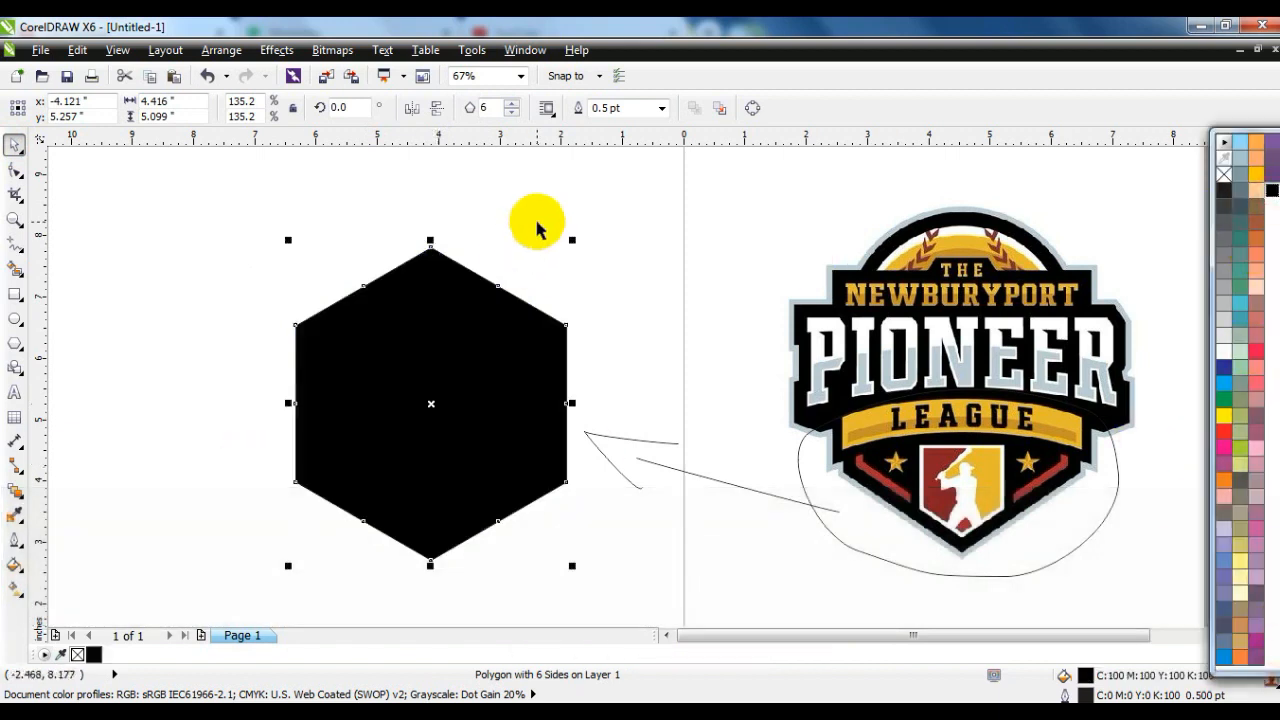
pyautogui.click(537, 225)
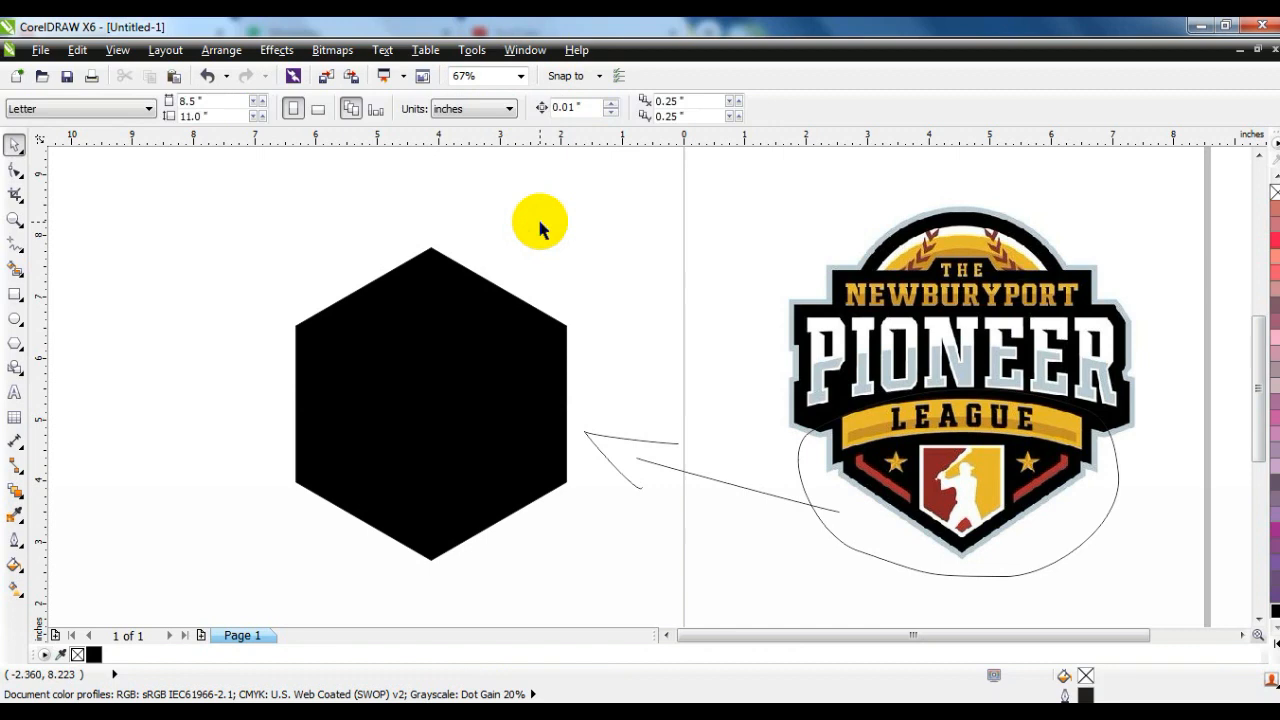
# Step: Mark the reference logo's top arch with a freehand loop and draw an arrow from it towards the hexagon
pyautogui.click(14, 244)
pyautogui.moveTo(825, 240)
pyautogui.mouseDown()
pyautogui.moveTo(1053, 226)
pyautogui.moveTo(1063, 278)
pyautogui.moveTo(838, 268)
pyautogui.moveTo(818, 212)
pyautogui.moveTo(854, 226)
pyautogui.moveTo(643, 270)
pyautogui.moveTo(672, 296)
pyautogui.mouseUp()
pyautogui.click(17, 149)
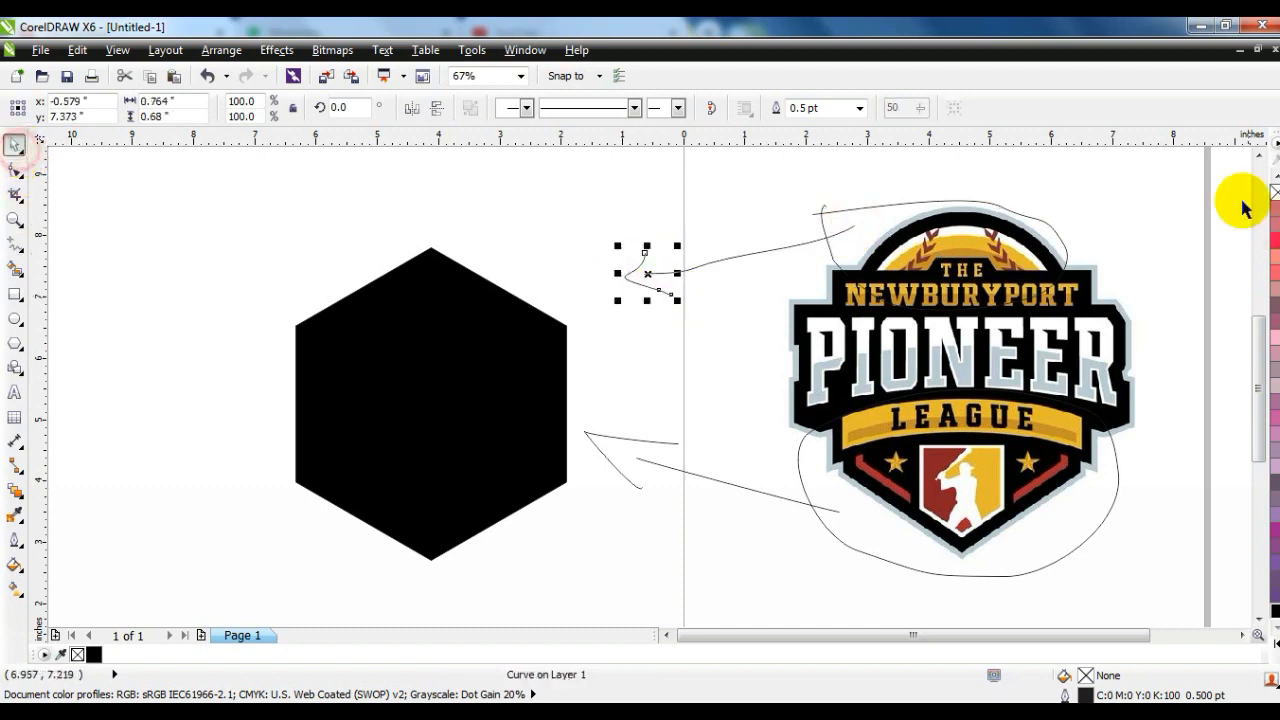
pyautogui.click(1258, 157)
pyautogui.click(478, 237)
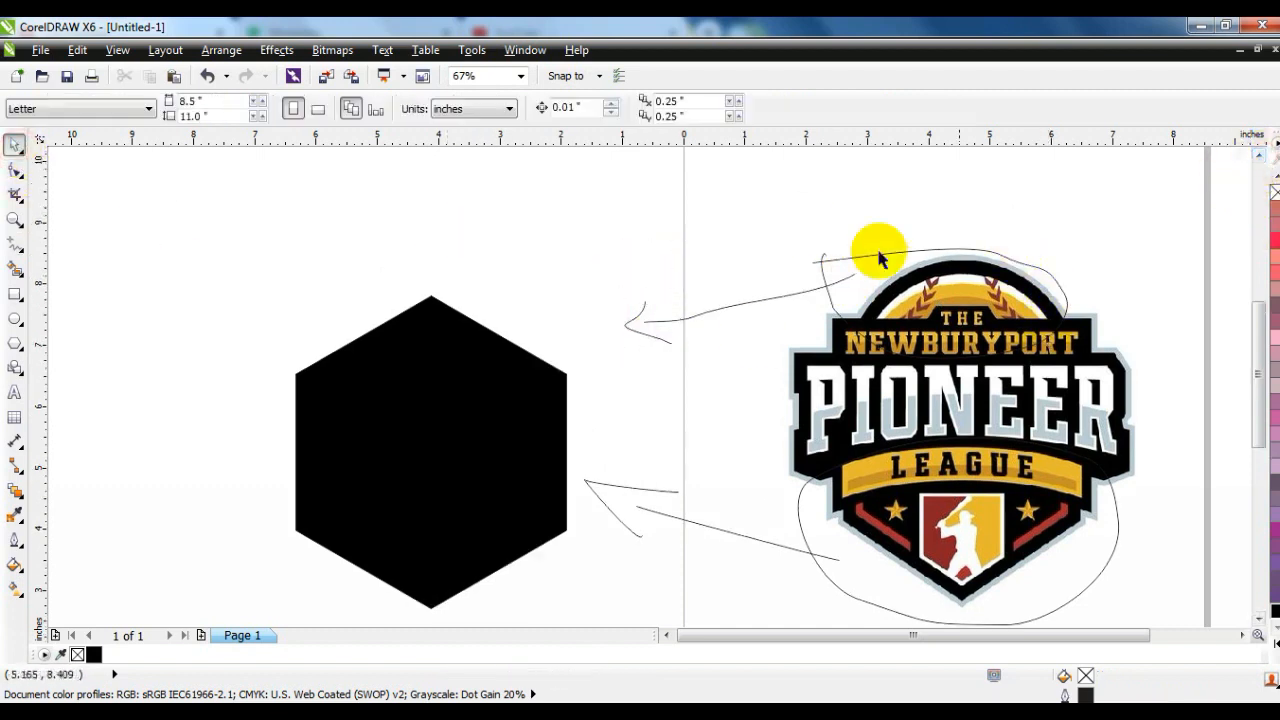
# Step: Draw a circle over the hexagon's upper half, about as wide as the hexagon, and centre it horizontally on the hexagon
pyautogui.click(14, 318)
pyautogui.moveTo(336, 217); pyautogui.dragTo(508, 455)
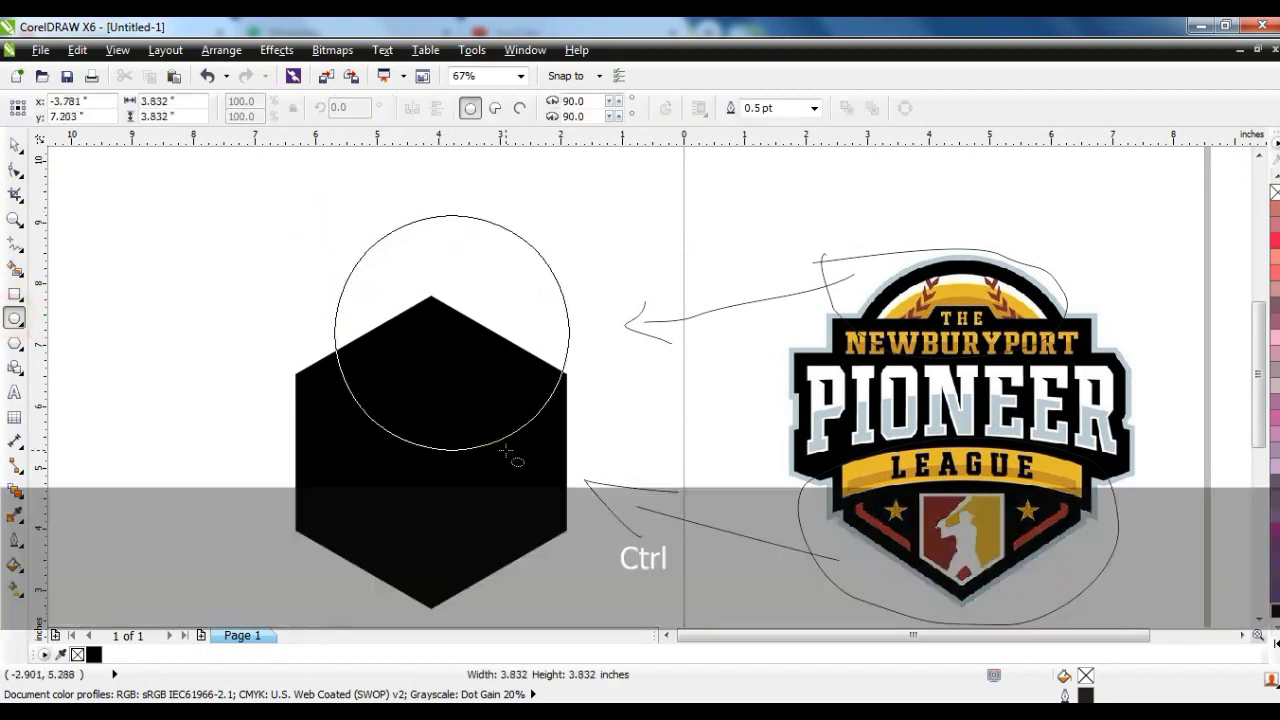
pyautogui.click(15, 145)
pyautogui.moveTo(328, 457); pyautogui.dragTo(288, 494)
pyautogui.keyDown('shift'); pyautogui.click(463, 531); pyautogui.keyUp('shift')
pyautogui.press('c')
pyautogui.click(263, 457)
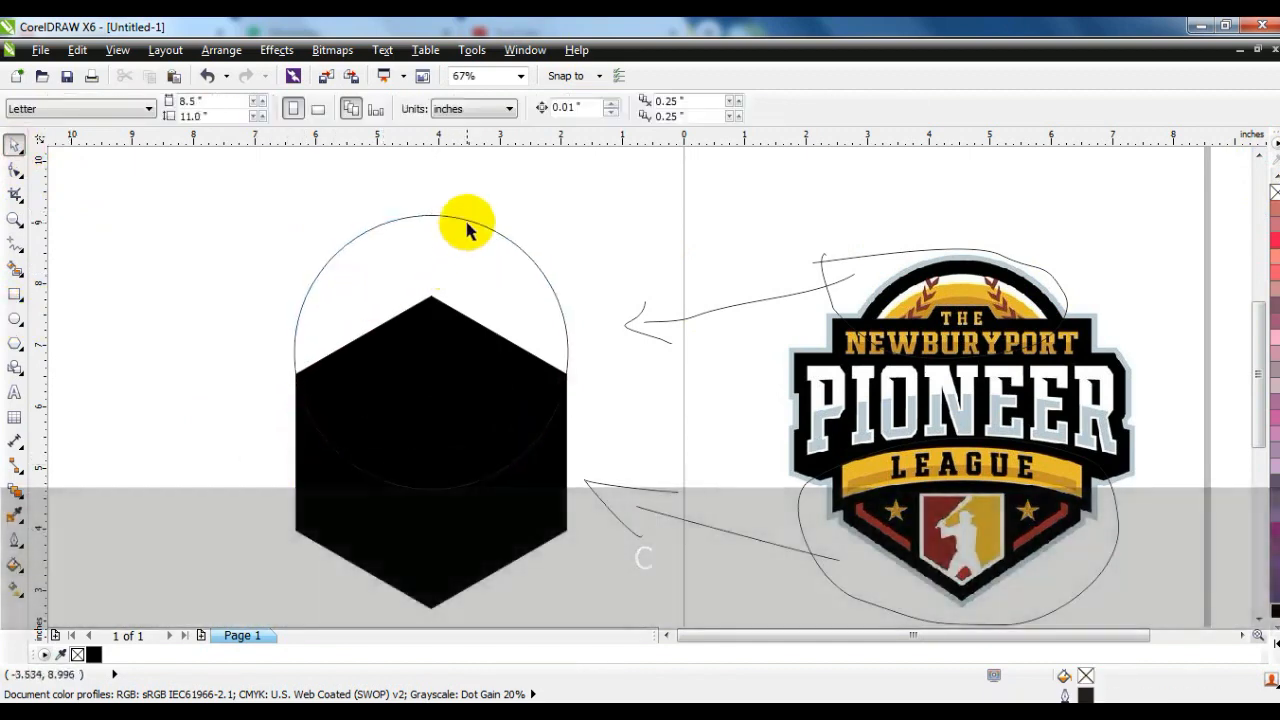
# Step: Shrink the circle to about 4.06 inches across and raise it slightly above the hexagon
pyautogui.click(463, 218)
pyautogui.moveTo(573, 208); pyautogui.dragTo(563, 221)
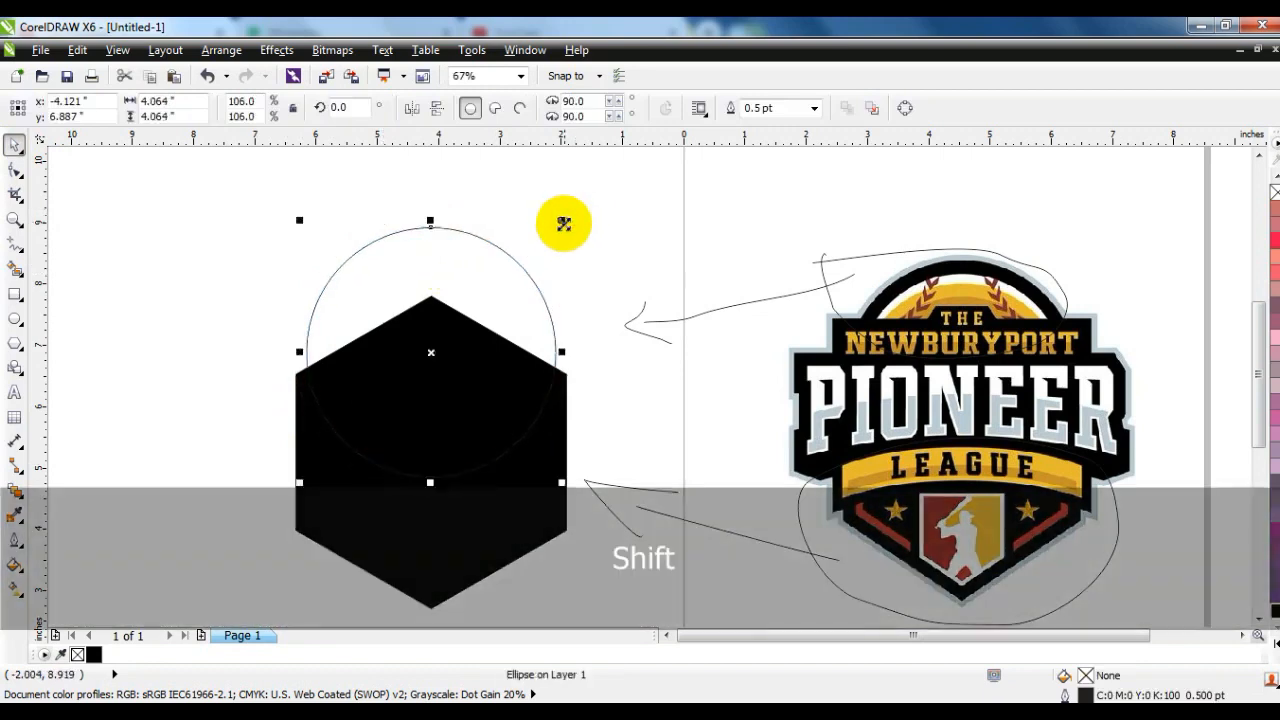
pyautogui.moveTo(525, 266); pyautogui.dragTo(525, 250)
pyautogui.click(200, 294)
# Step: Fill the circle with 80% black grey
pyautogui.click(519, 249)
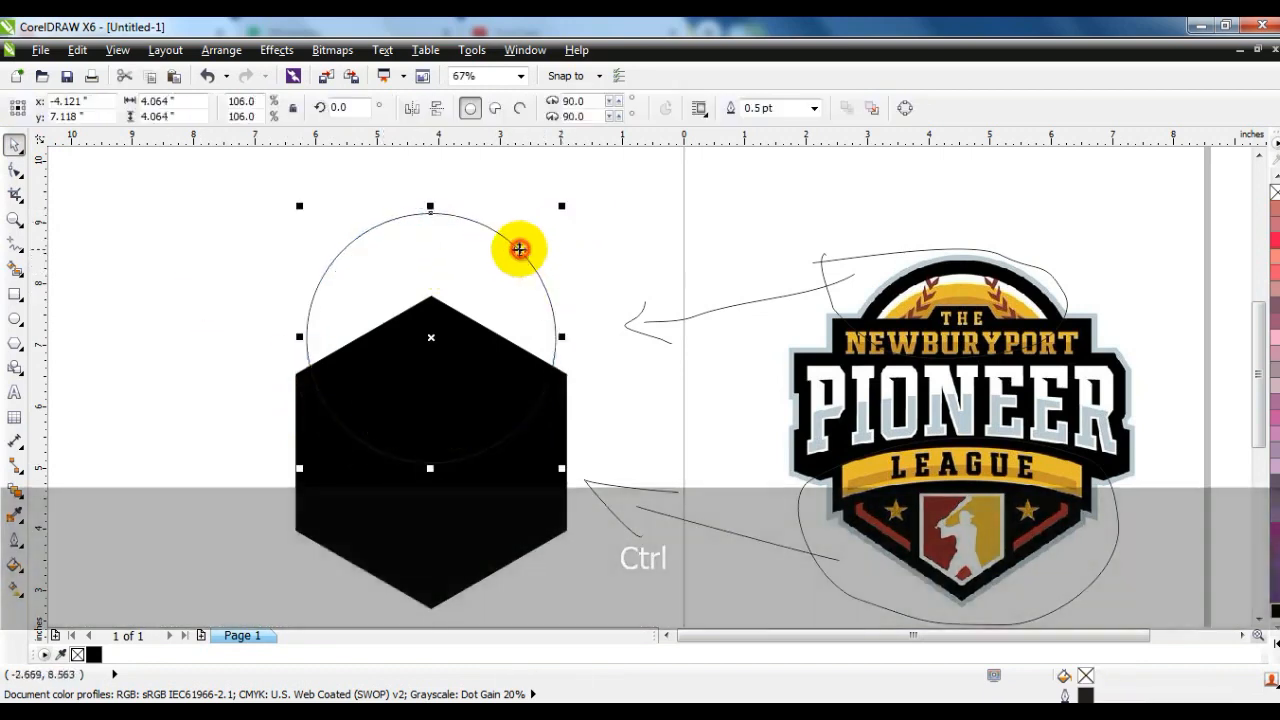
pyautogui.click(1273, 634)
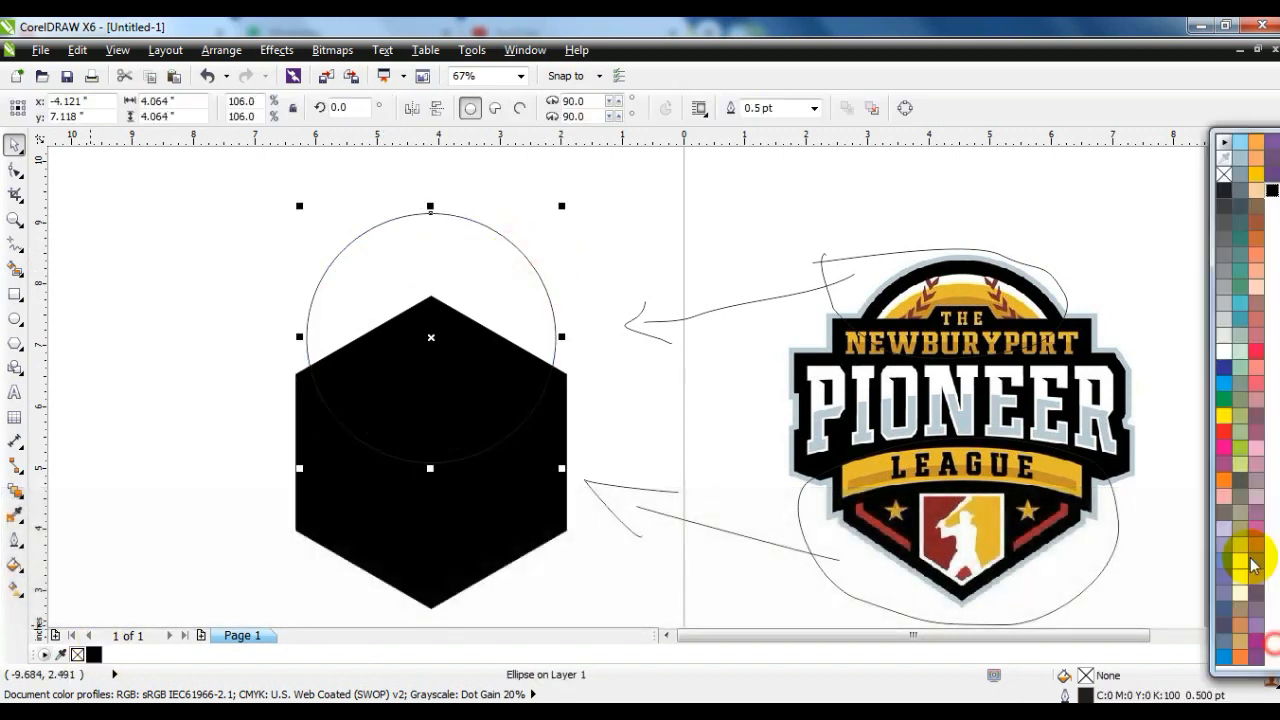
pyautogui.click(1226, 230)
pyautogui.click(168, 324)
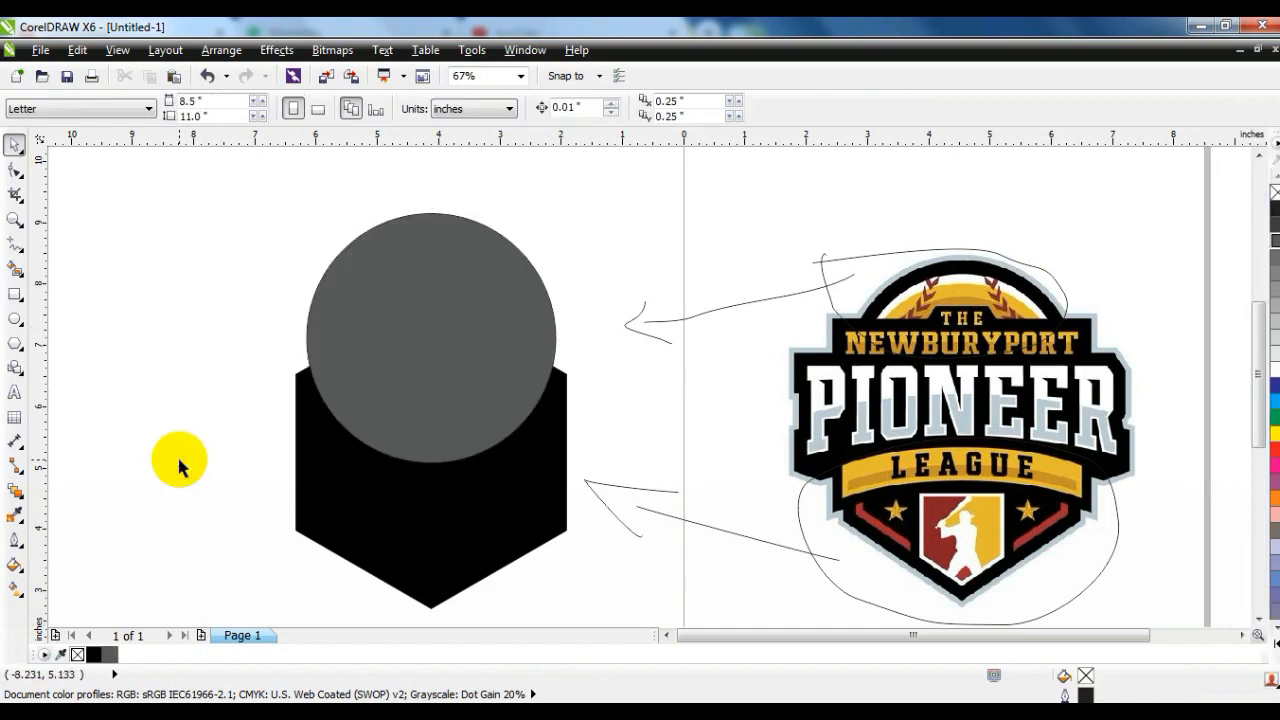
# Step: Mark the left end of the logo's lettering with a freehand bracket and draw an arrow from it towards the circle
pyautogui.click(12, 245)
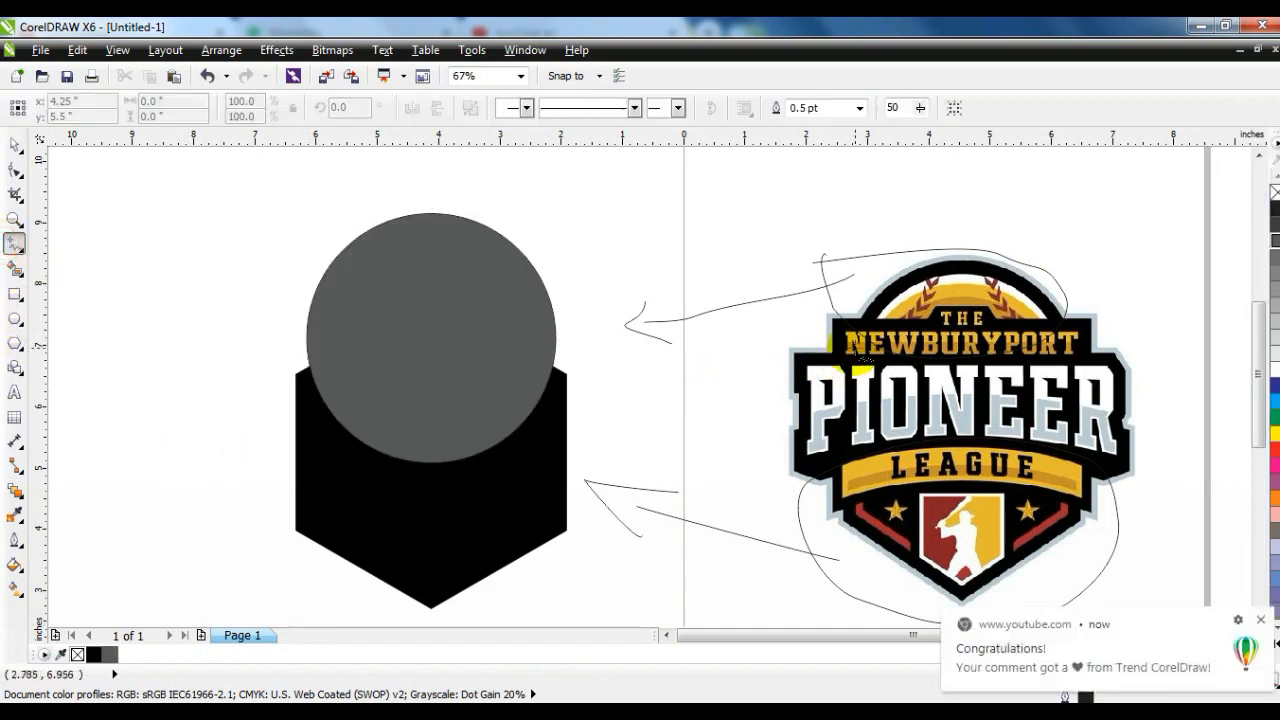
pyautogui.click(1260, 620)
pyautogui.moveTo(843, 338)
pyautogui.mouseDown()
pyautogui.moveTo(776, 402)
pyautogui.moveTo(792, 403)
pyautogui.moveTo(779, 367)
pyautogui.moveTo(637, 381)
pyautogui.mouseUp()
pyautogui.moveTo(638, 365)
pyautogui.mouseDown()
pyautogui.moveTo(626, 387)
pyautogui.moveTo(650, 402)
pyautogui.mouseUp()
# Step: Add artistic text beside the shapes reading THE, NEWBURYPORT, PIONEER and LEAGUE in capitals on four separate lines
pyautogui.click(14, 393)
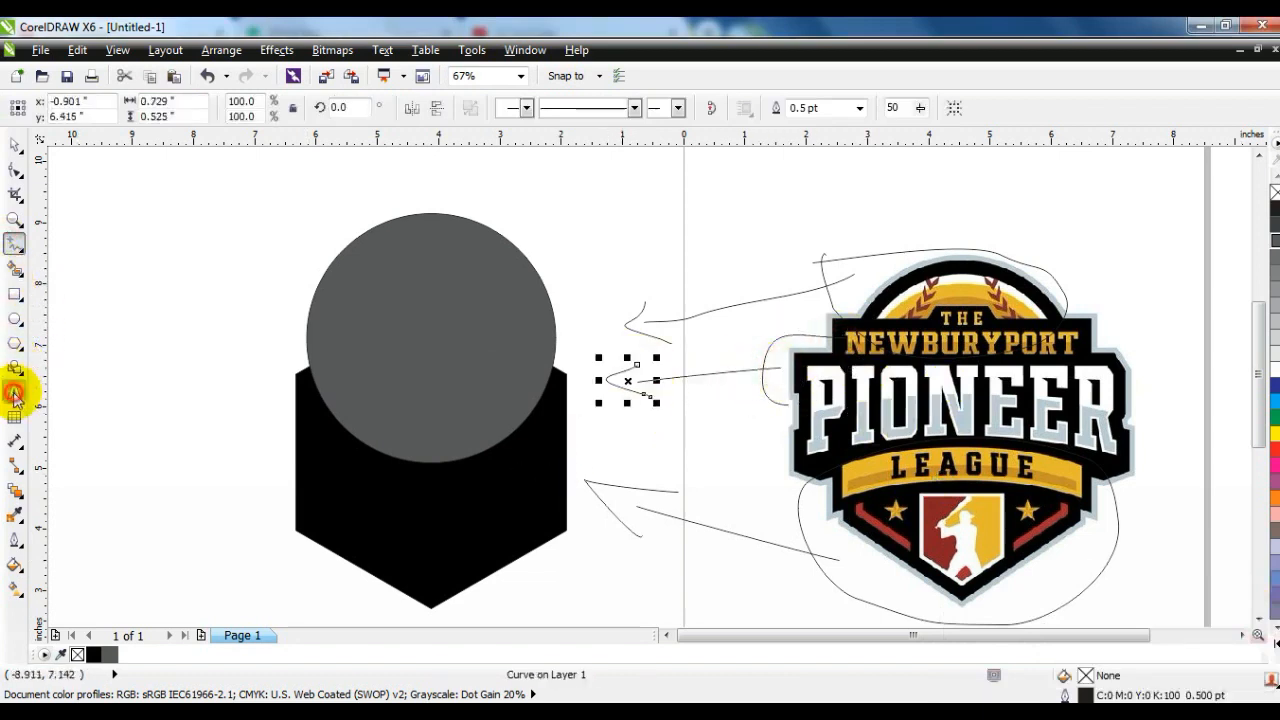
pyautogui.click(122, 467)
pyautogui.press('capslock')
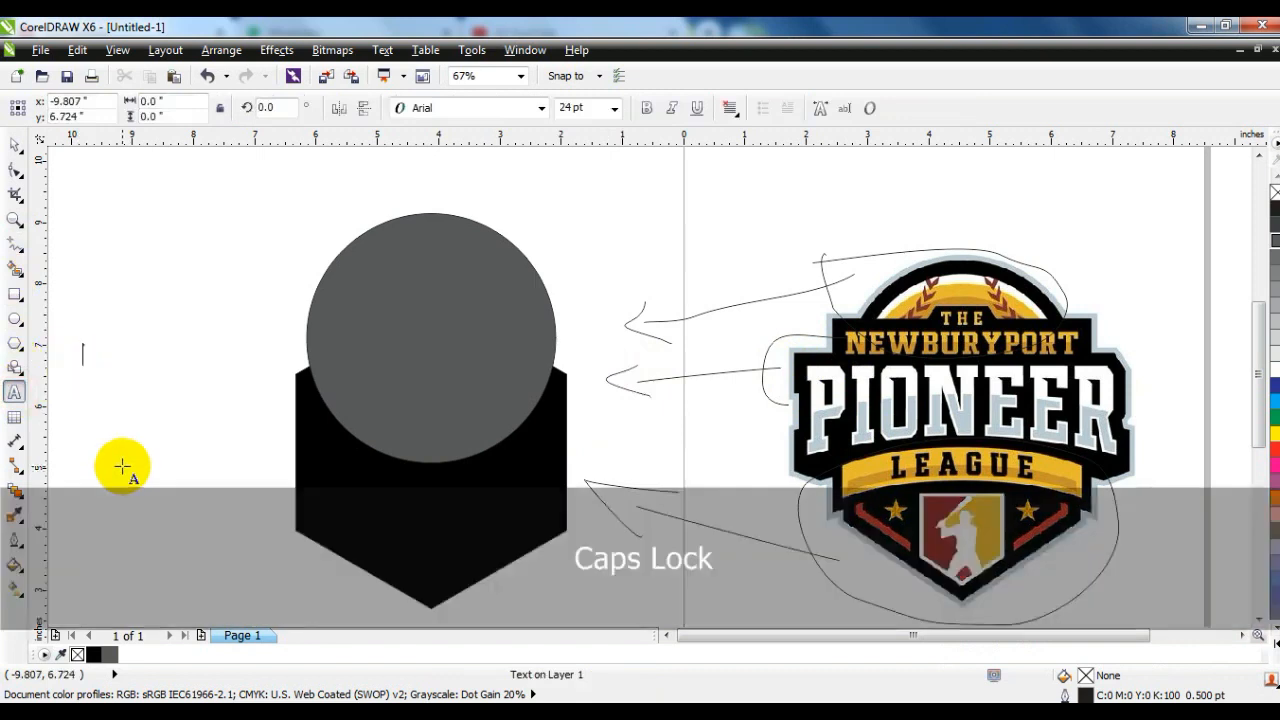
pyautogui.write('THE')
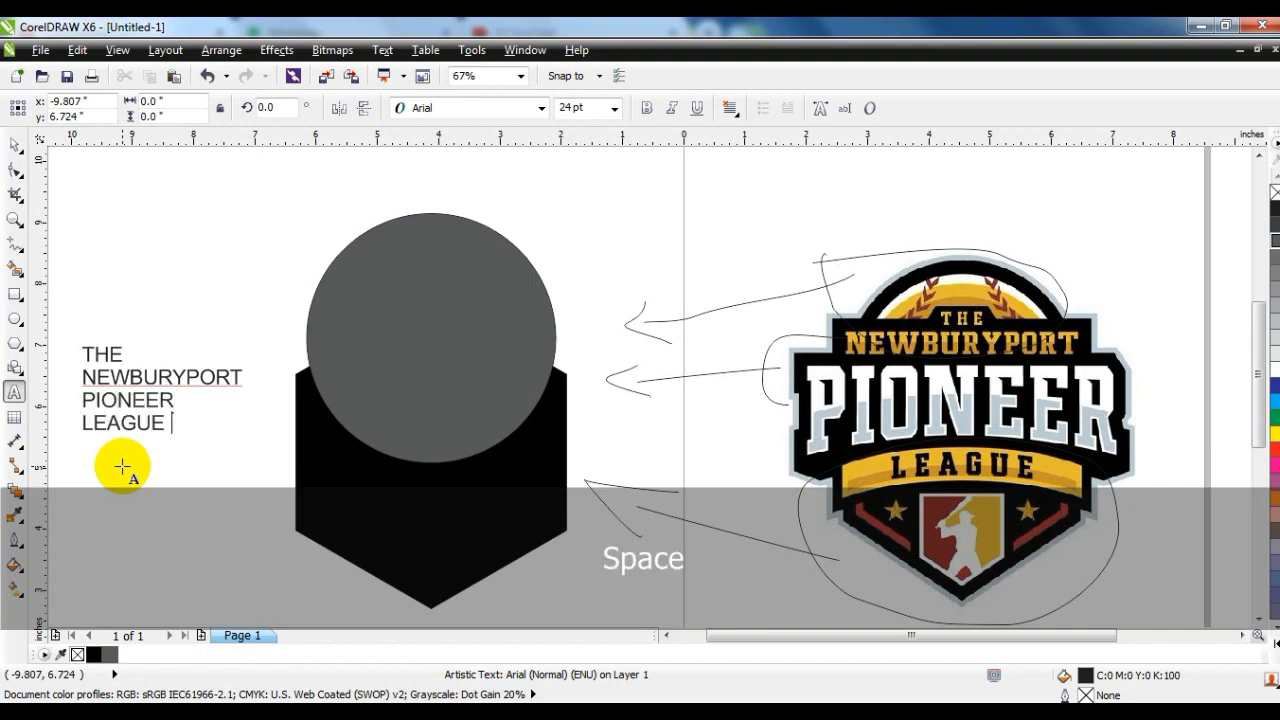
# Step: Set the four-line text in LubalGraph Bd BT and enlarge it to about 31.3 pt
pyautogui.click(14, 145)
pyautogui.click(483, 107)
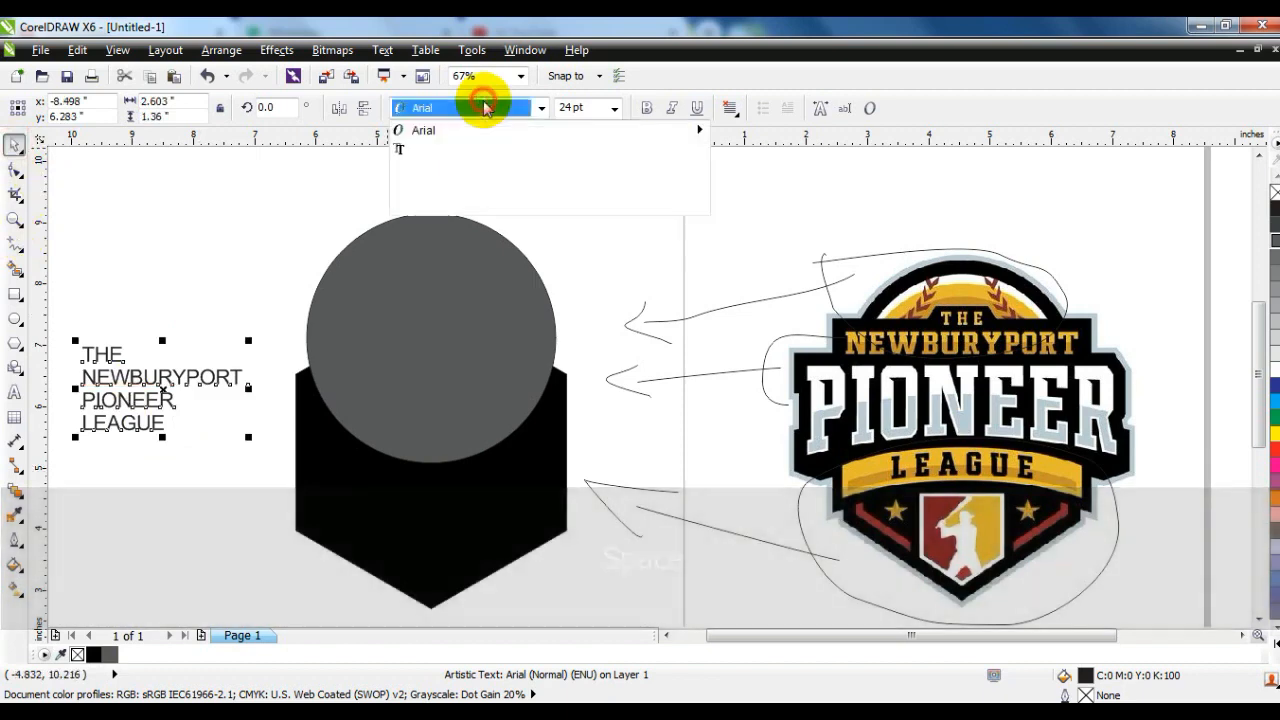
pyautogui.click(469, 149)
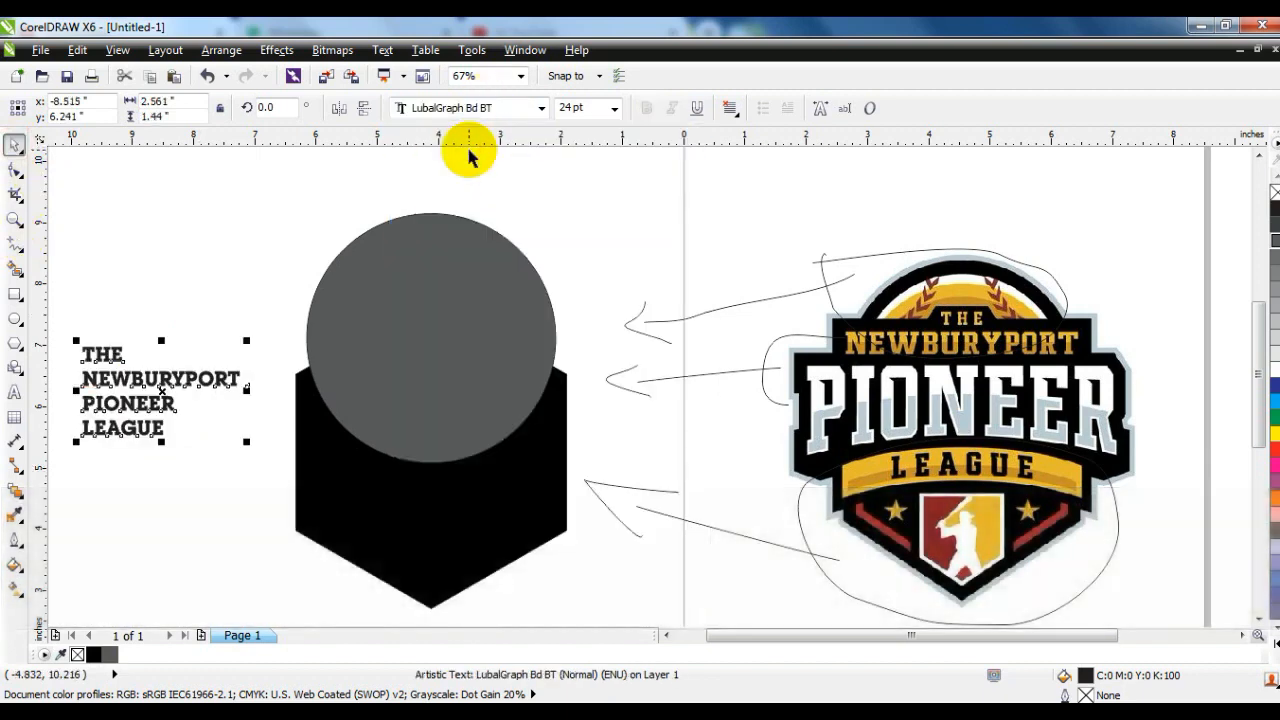
pyautogui.moveTo(252, 340); pyautogui.dragTo(390, 275)
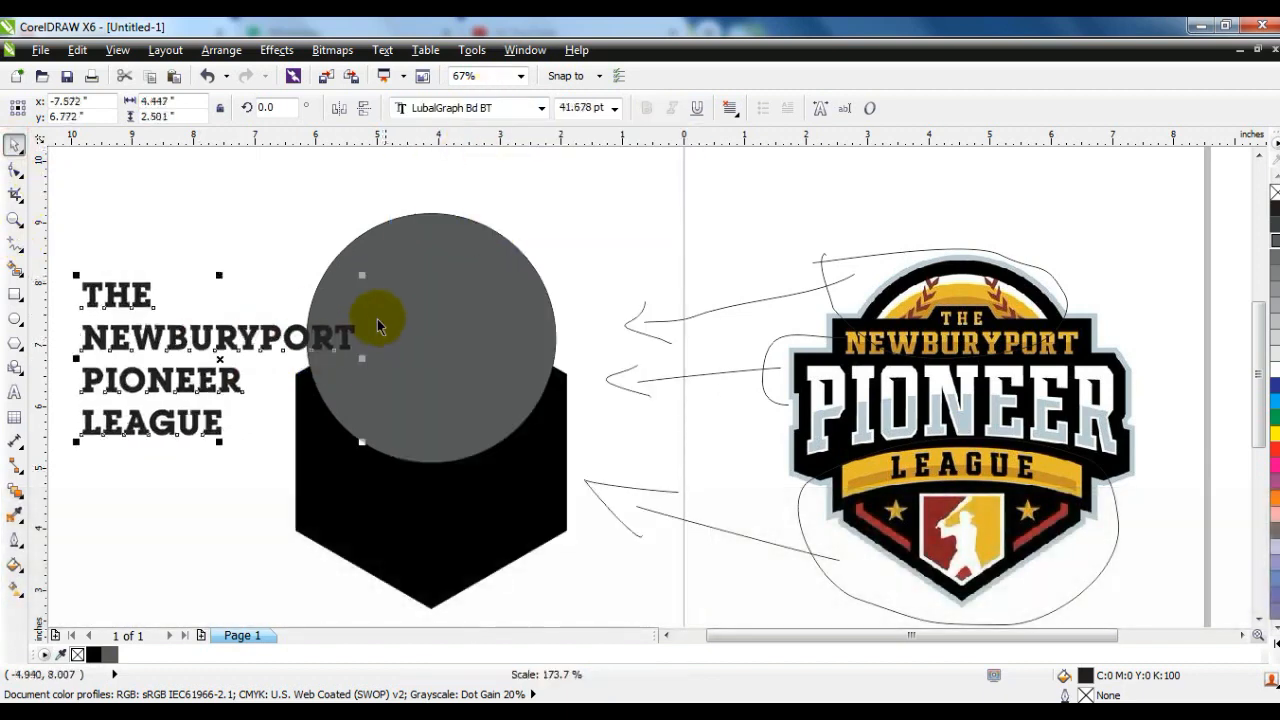
pyautogui.moveTo(364, 440); pyautogui.dragTo(290, 420)
pyautogui.click(226, 476)
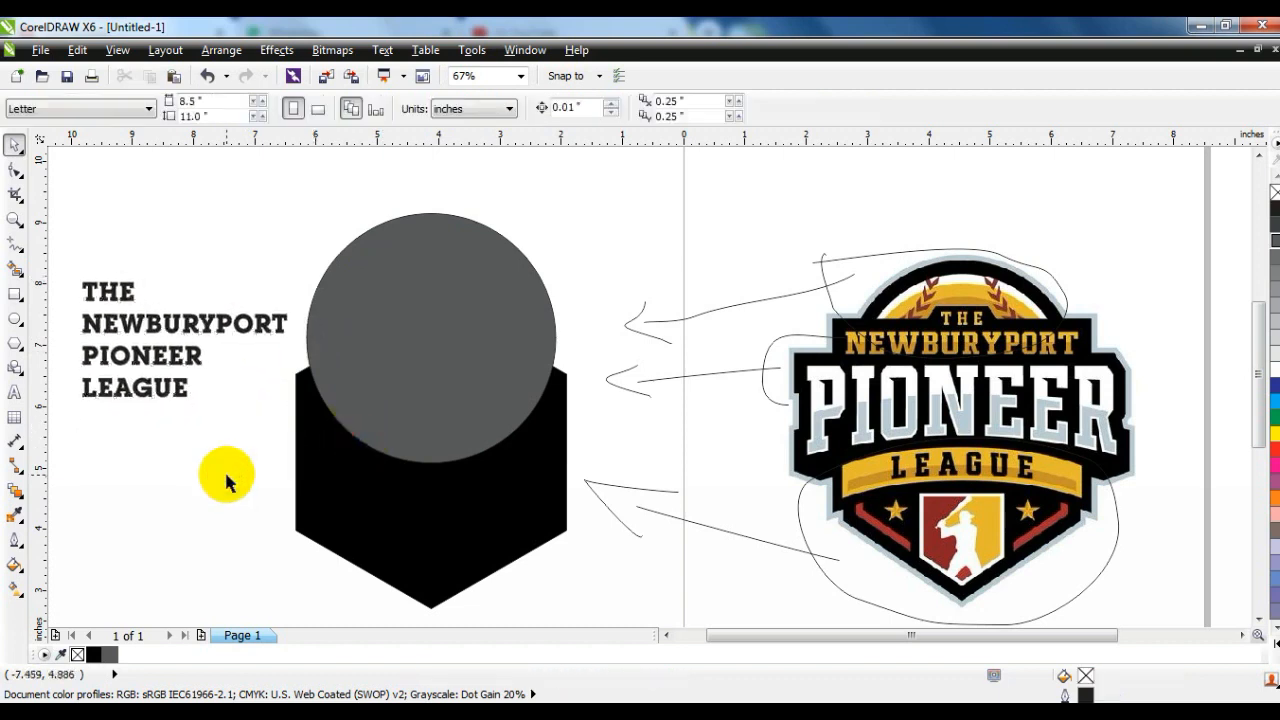
# Step: Break the artistic text apart into separate lines
pyautogui.click(167, 328)
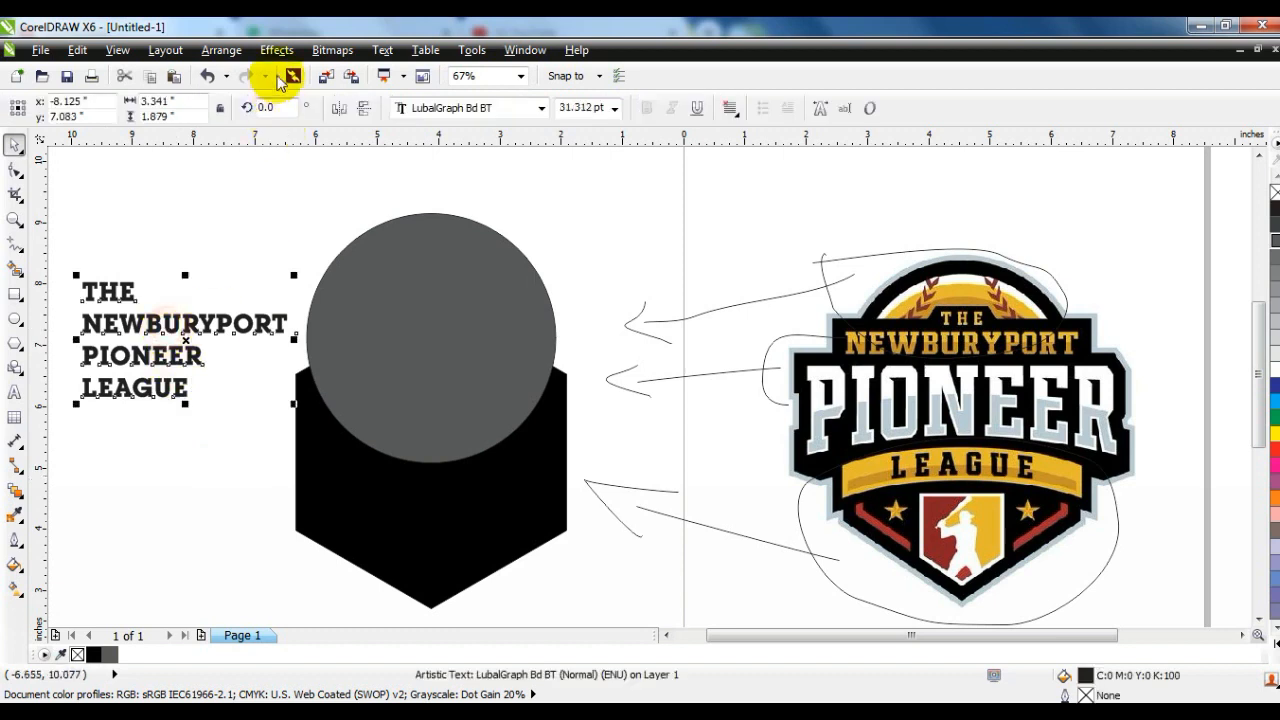
pyautogui.click(221, 50)
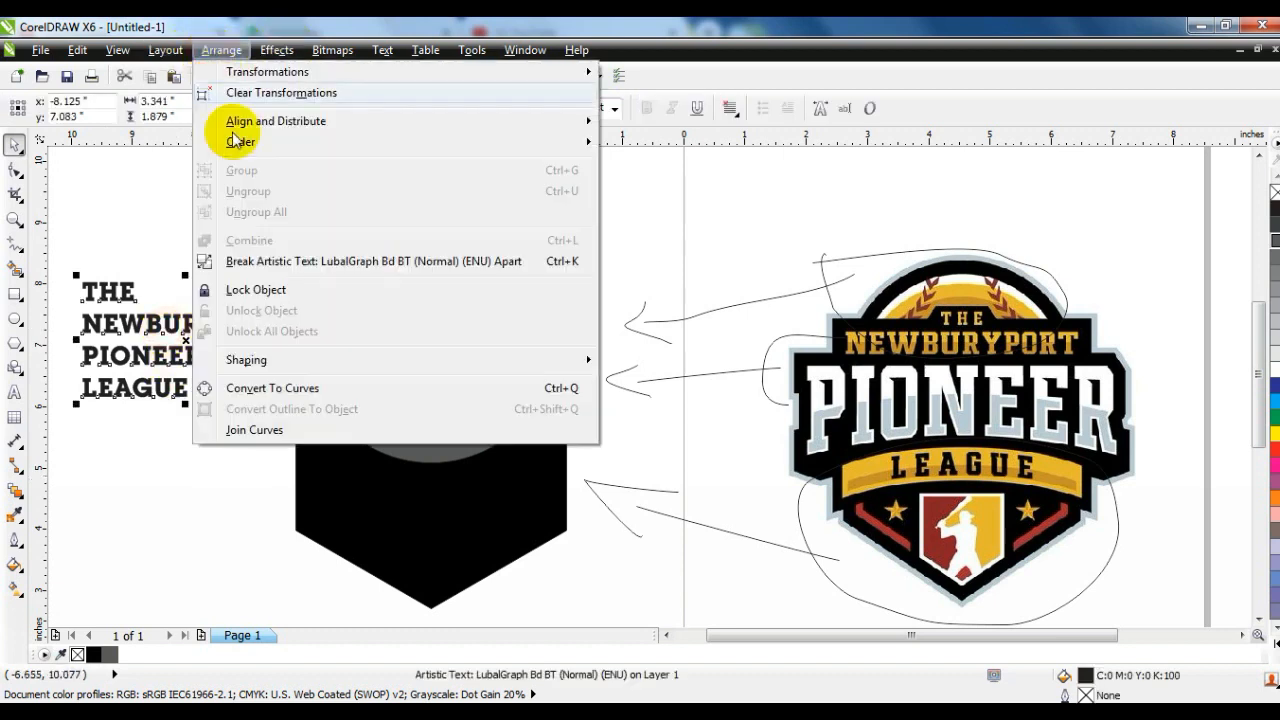
pyautogui.click(262, 262)
pyautogui.click(241, 230)
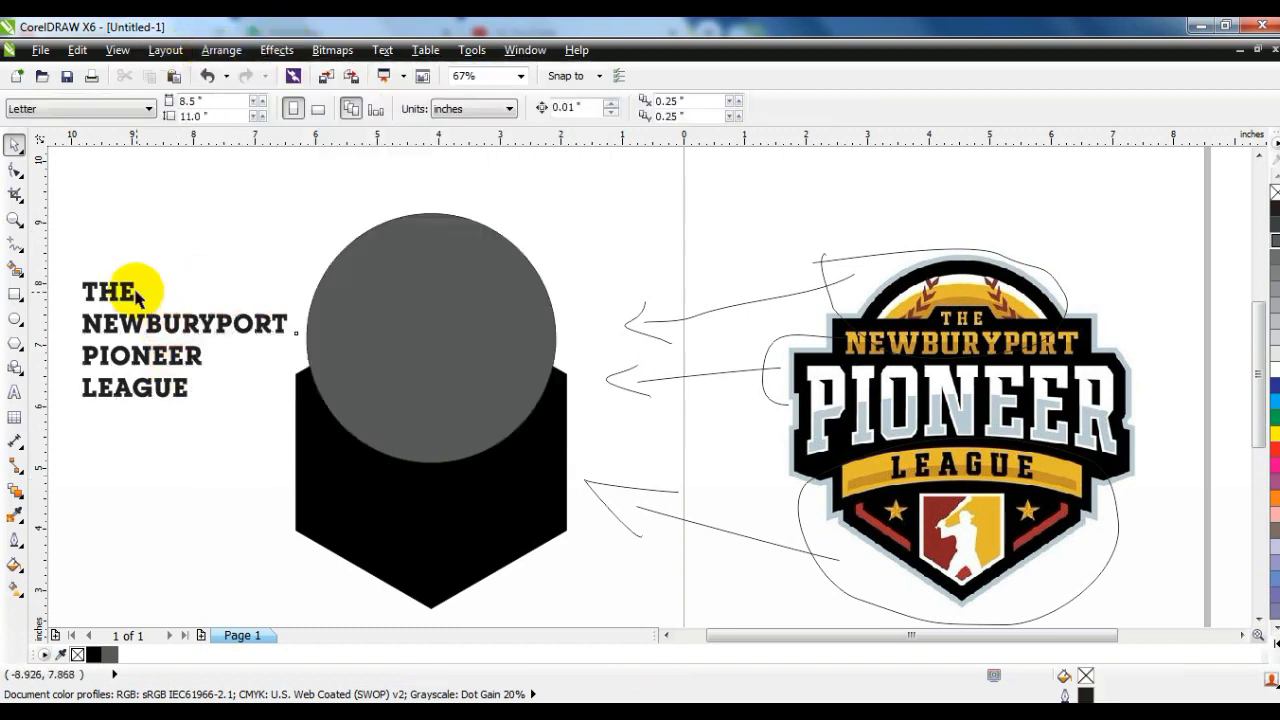
# Step: Move the NEWBURYPORT line onto the grey circle and shrink the circle slightly about its centre
pyautogui.moveTo(149, 322); pyautogui.dragTo(350, 340)
pyautogui.click(515, 303)
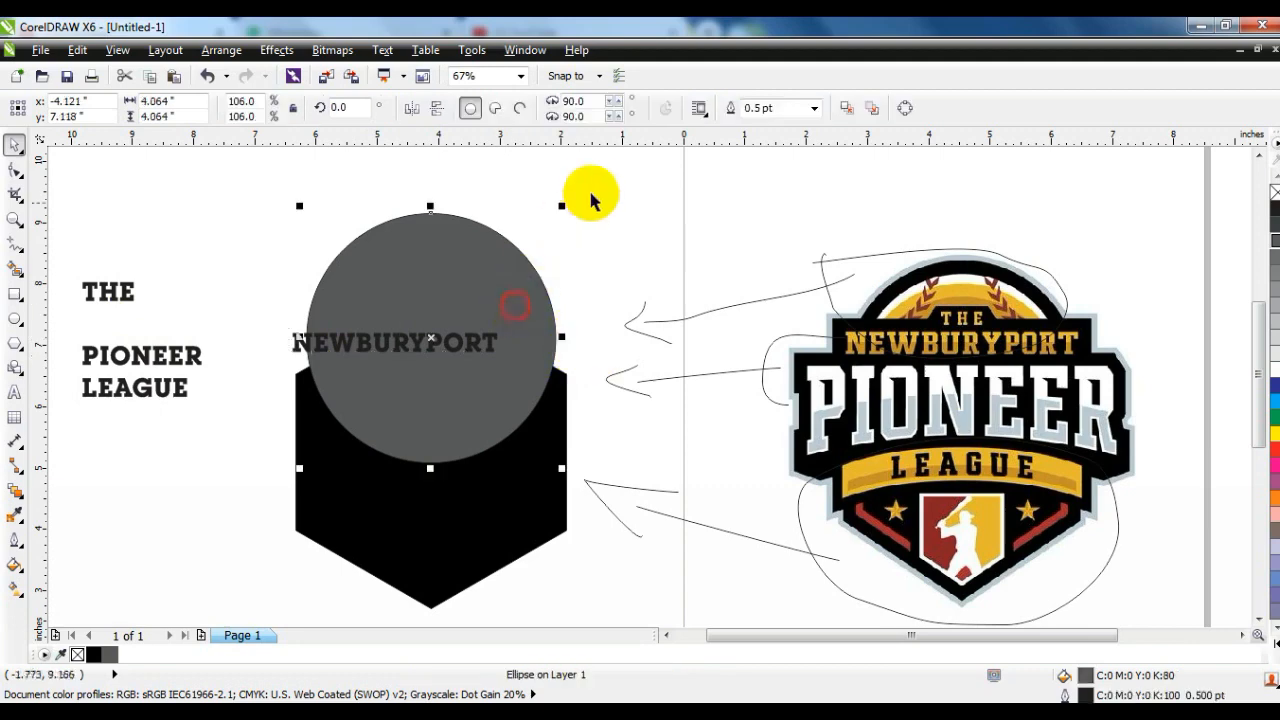
pyautogui.moveTo(565, 207); pyautogui.dragTo(543, 226)
# Step: Enlarge NEWBURYPORT to about 38.7 pt and centre it horizontally on the circle
pyautogui.click(474, 348)
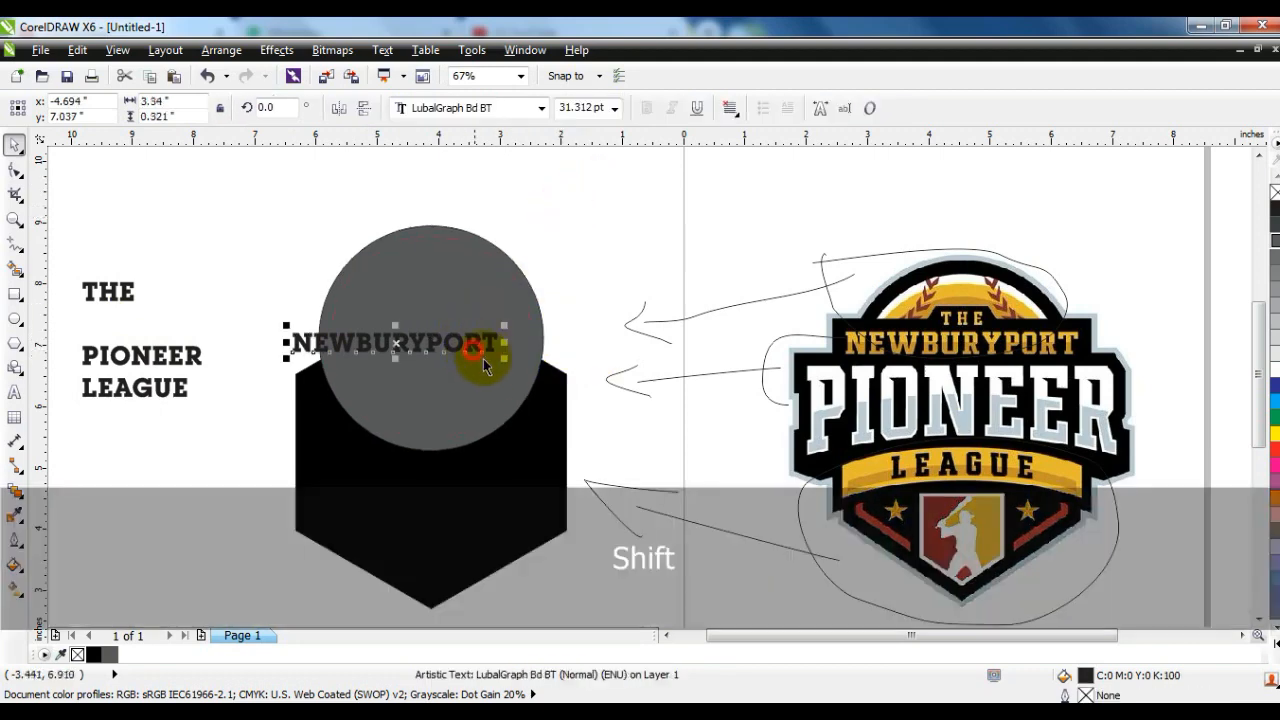
pyautogui.moveTo(504, 343); pyautogui.dragTo(548, 343)
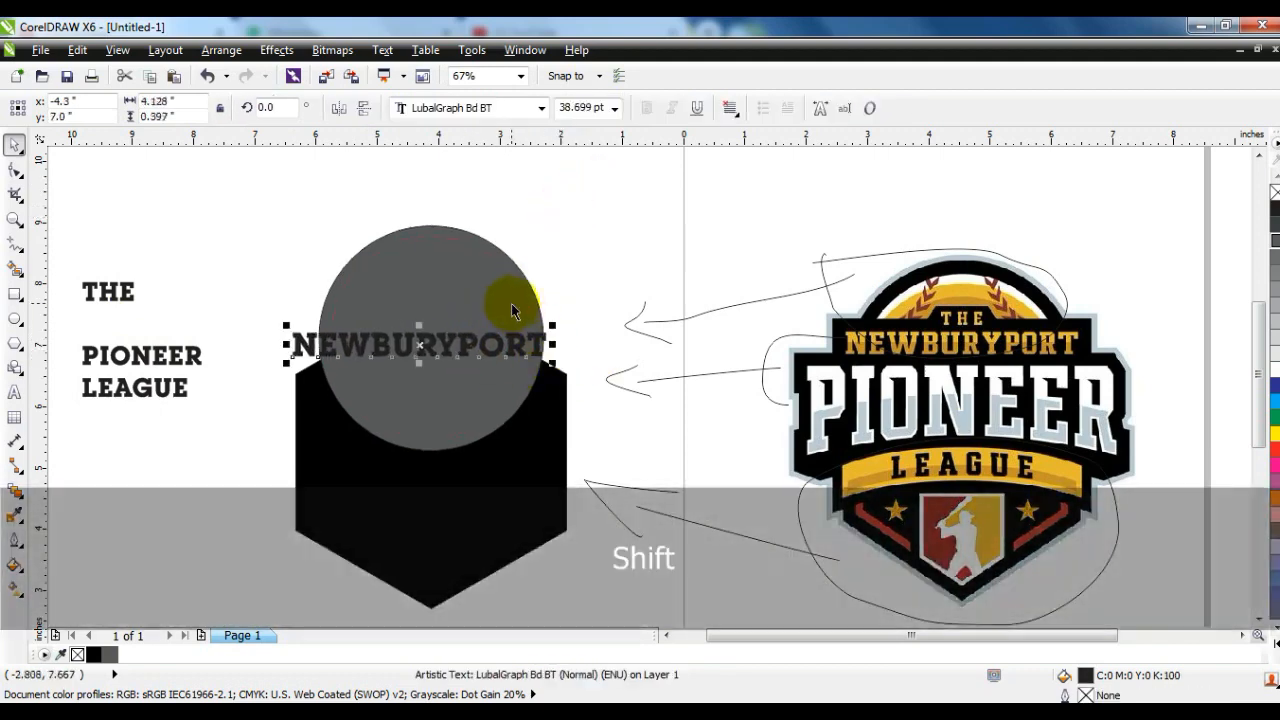
pyautogui.keyDown('shift'); pyautogui.click(511, 303); pyautogui.keyUp('shift')
pyautogui.press('c')
pyautogui.click(586, 280)
# Step: Fill the NEWBURYPORT text white and give it a dark outline
pyautogui.click(484, 343)
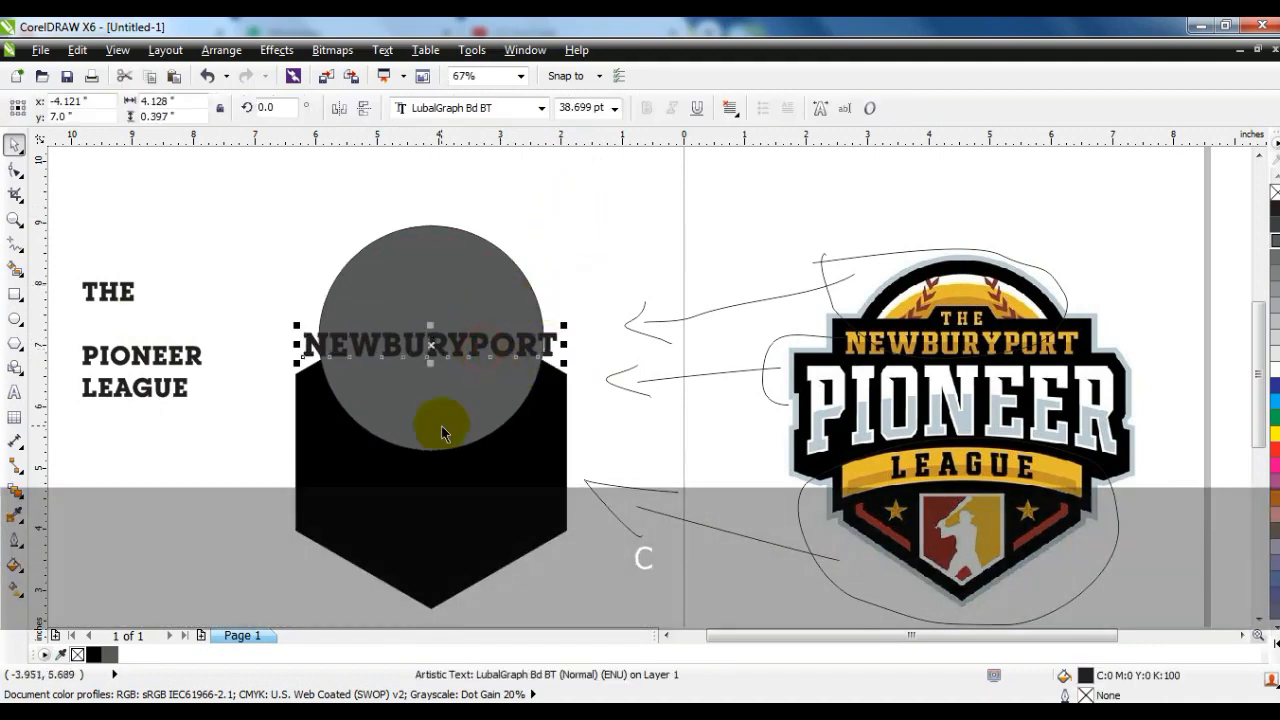
pyautogui.click(1275, 370)
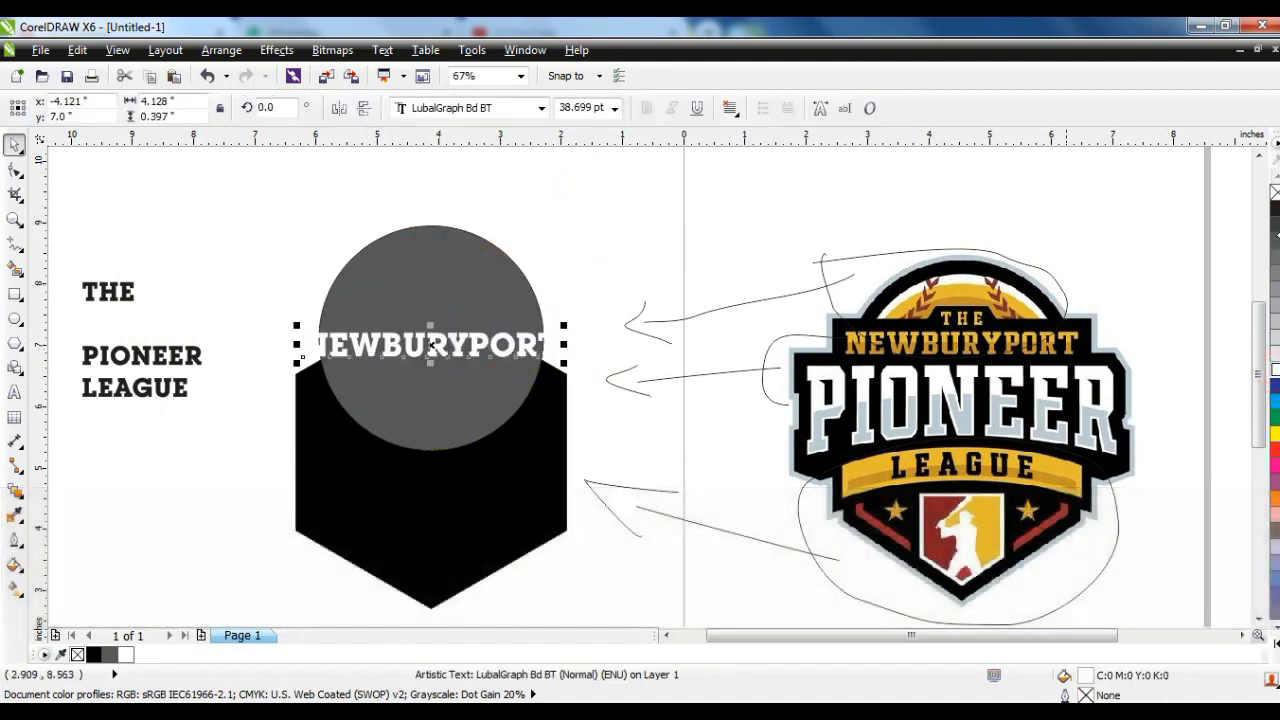
pyautogui.click(603, 230)
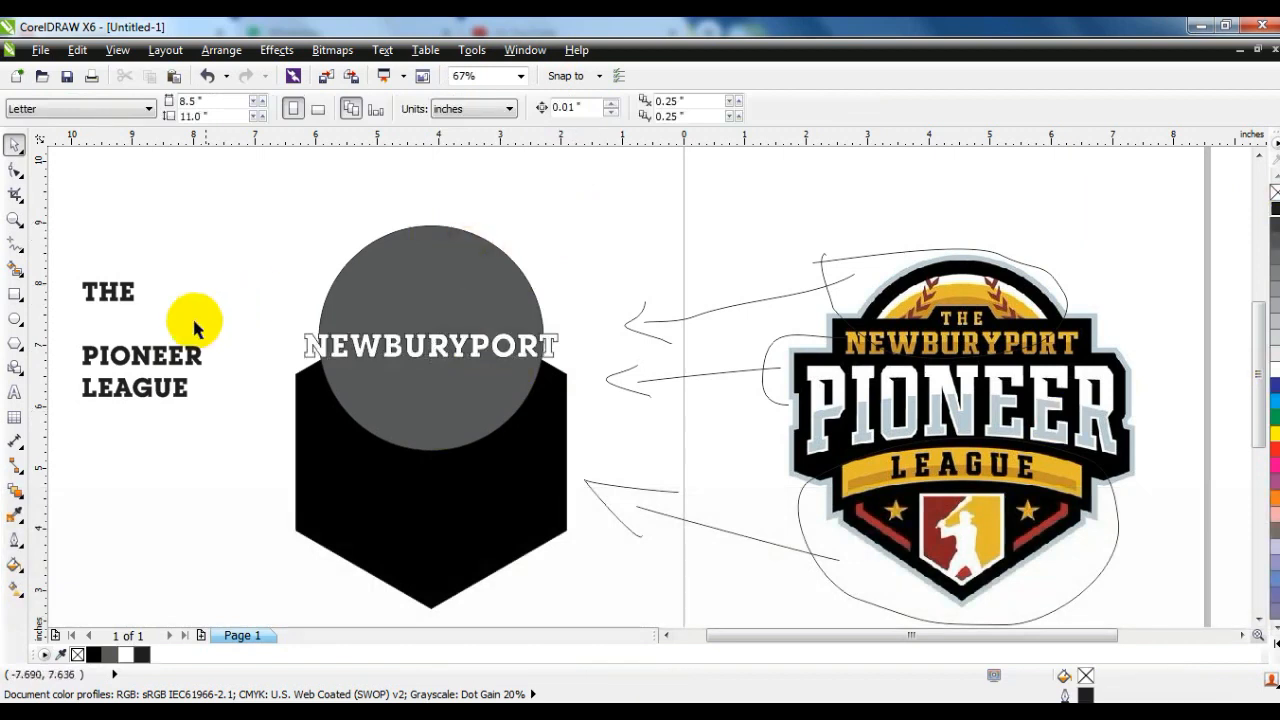
# Step: Enlarge the PIONEER line to about 5.8 inches wide and place it directly below NEWBURYPORT
pyautogui.click(192, 365)
pyautogui.moveTo(214, 380); pyautogui.dragTo(392, 430)
pyautogui.moveTo(271, 363); pyautogui.dragTo(442, 402)
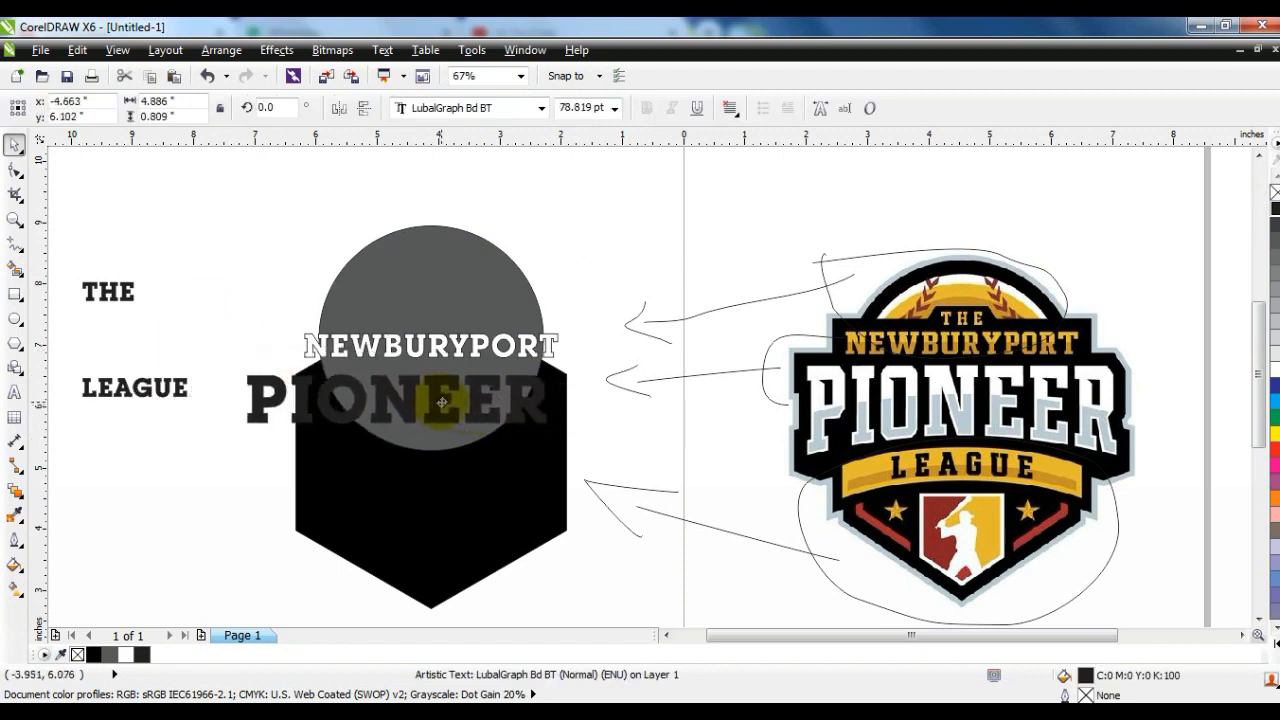
pyautogui.moveTo(556, 429); pyautogui.dragTo(601, 463)
# Step: Fill PIONEER red and centre it horizontally on the hexagon
pyautogui.click(1275, 448)
pyautogui.keyDown('shift'); pyautogui.click(480, 476); pyautogui.keyUp('shift')
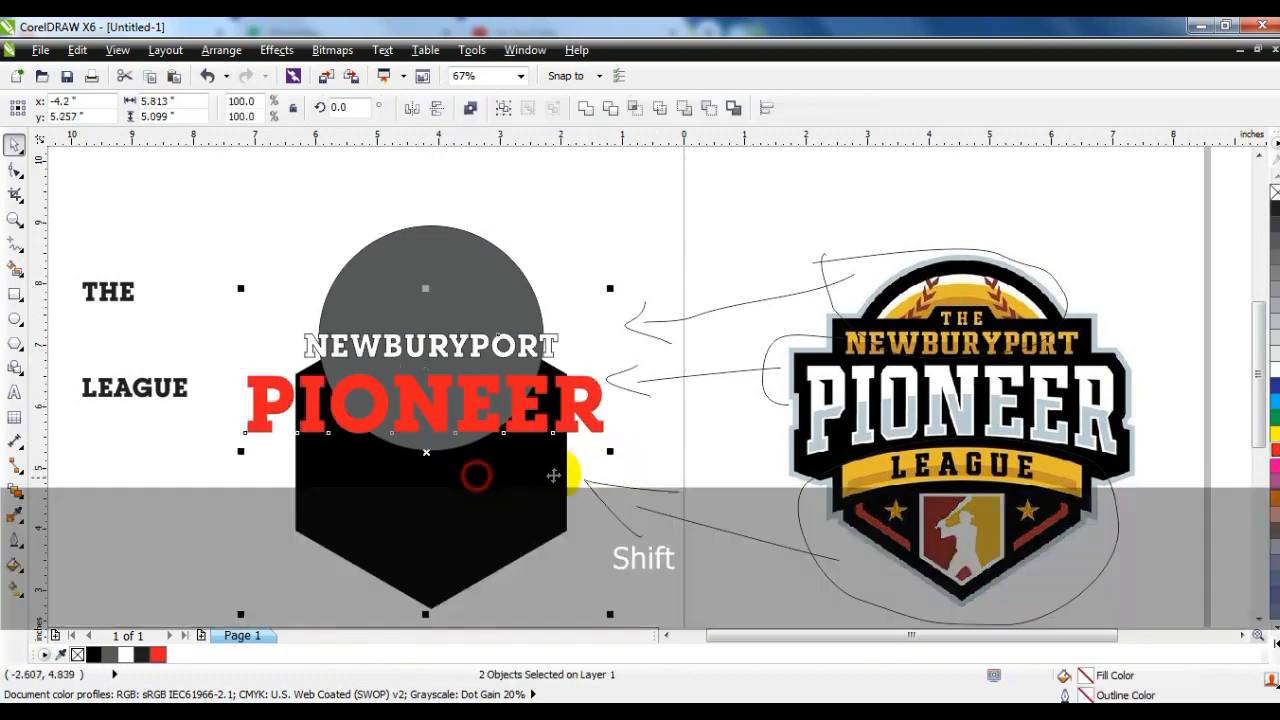
pyautogui.press('c')
pyautogui.click(622, 458)
# Step: Convert PIONEER to curves and stretch it vertically to about 1.25 inches tall
pyautogui.click(597, 418)
pyautogui.moveTo(432, 438); pyautogui.dragTo(432, 448)
pyautogui.press('ctrl')
pyautogui.click(221, 50)
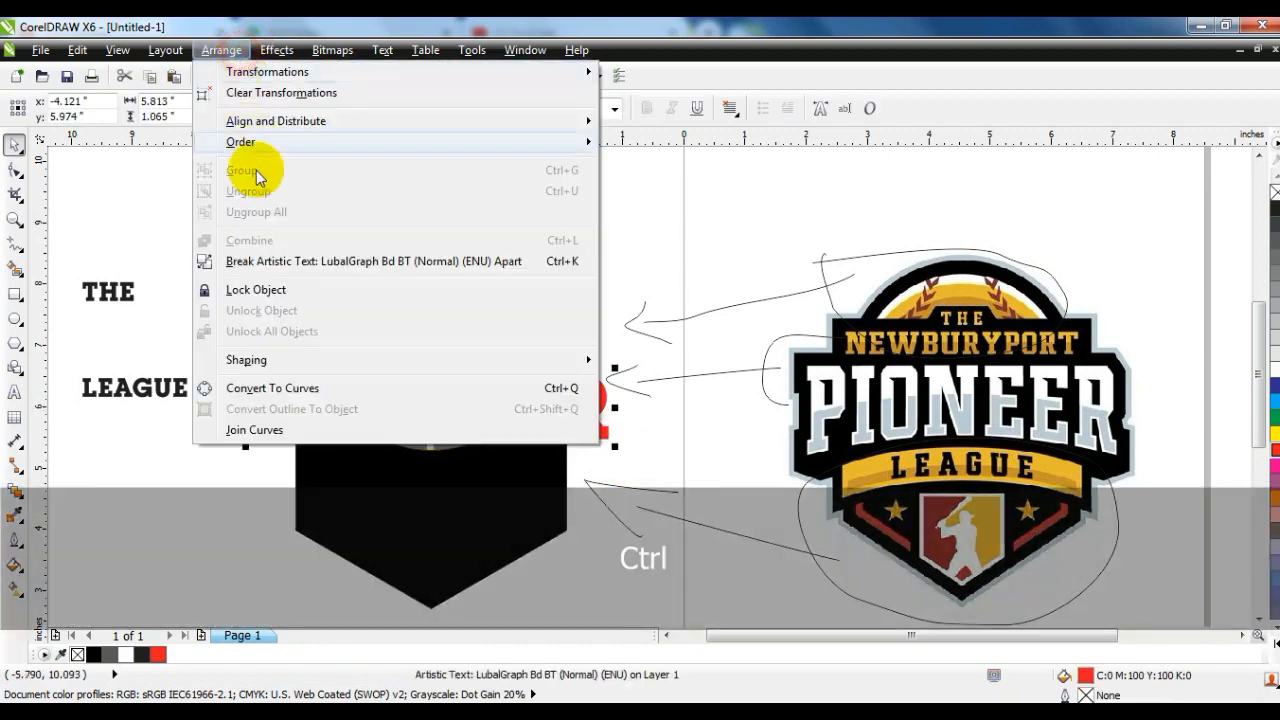
pyautogui.click(360, 389)
pyautogui.moveTo(430, 451); pyautogui.dragTo(430, 456)
pyautogui.moveTo(429, 374); pyautogui.dragTo(428, 364)
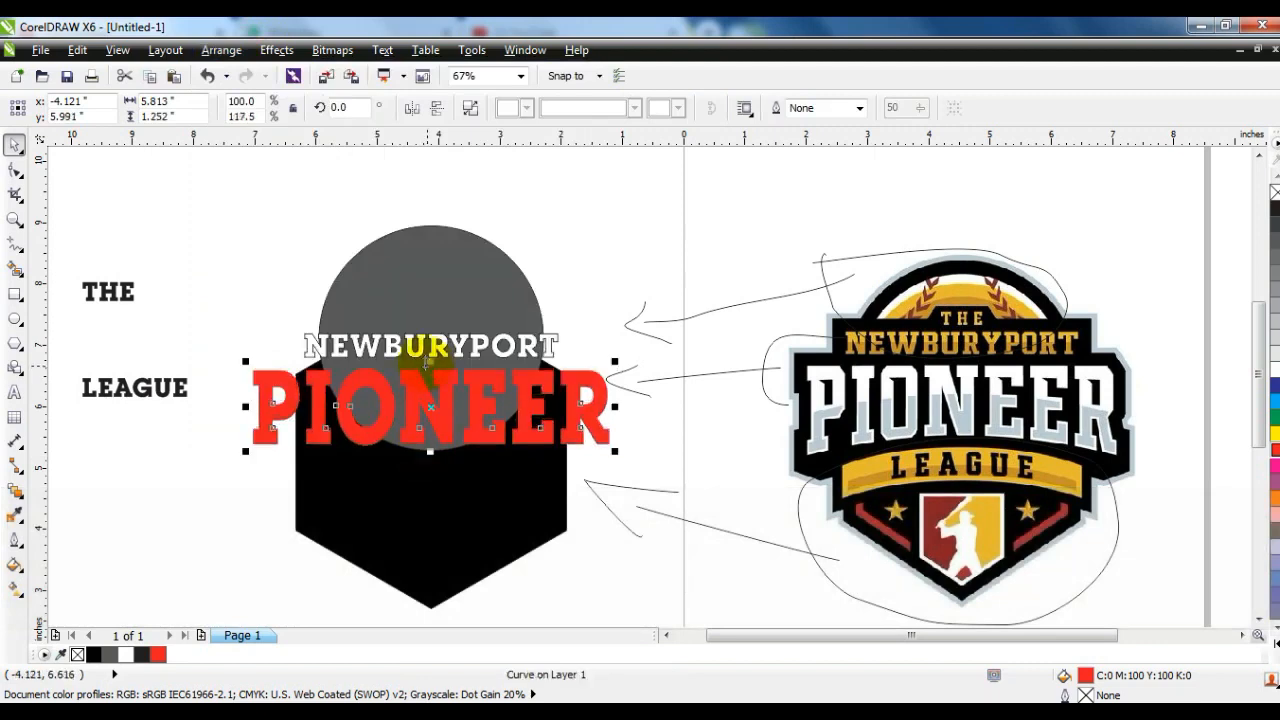
# Step: Apply an envelope to PIONEER, delete its middle edge nodes and convert all the envelope's sides to straight lines
pyautogui.click(20, 497)
pyautogui.click(80, 571)
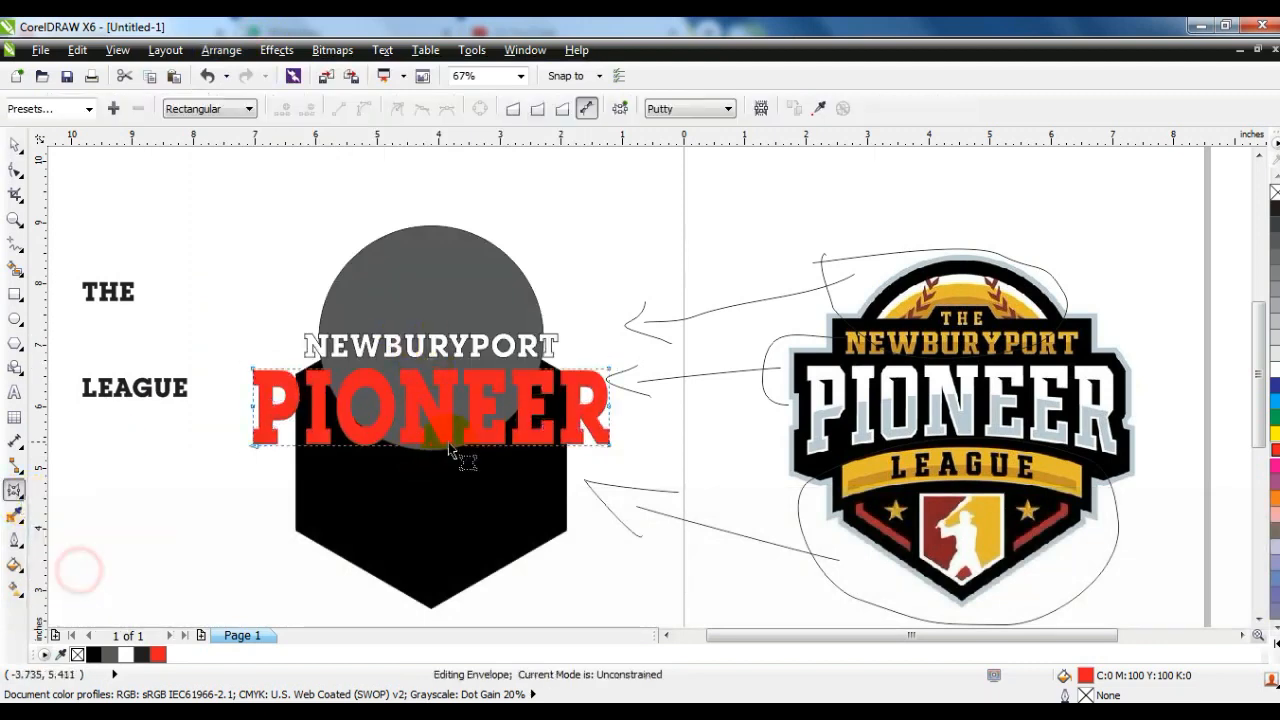
pyautogui.press('Delete')
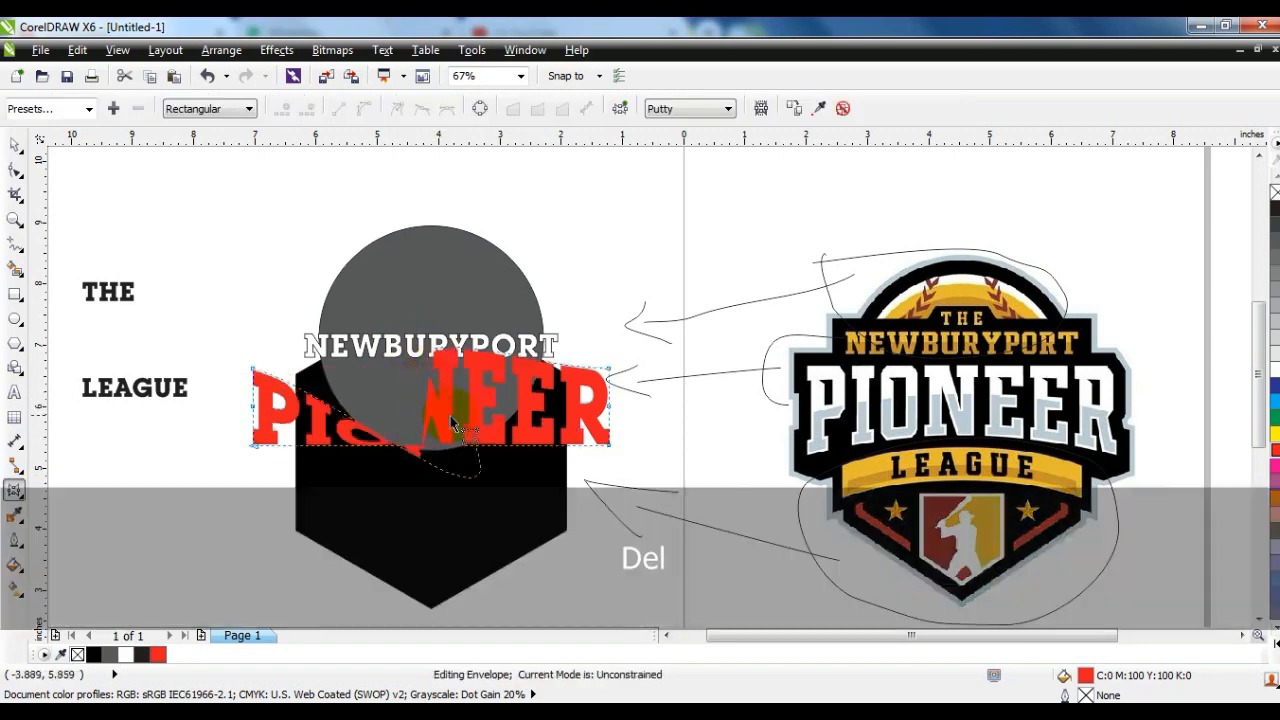
pyautogui.hotkey('ctrl', 'z')
pyautogui.press('Delete')
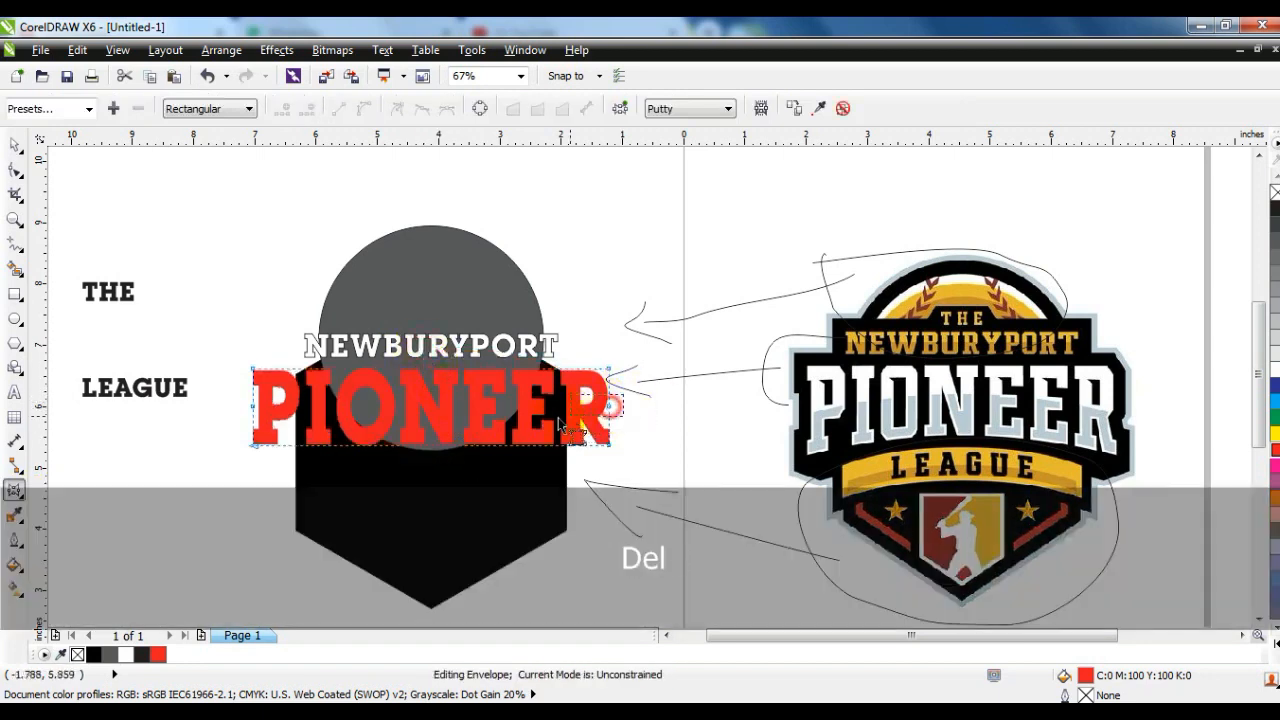
pyautogui.moveTo(228, 360); pyautogui.dragTo(718, 478)
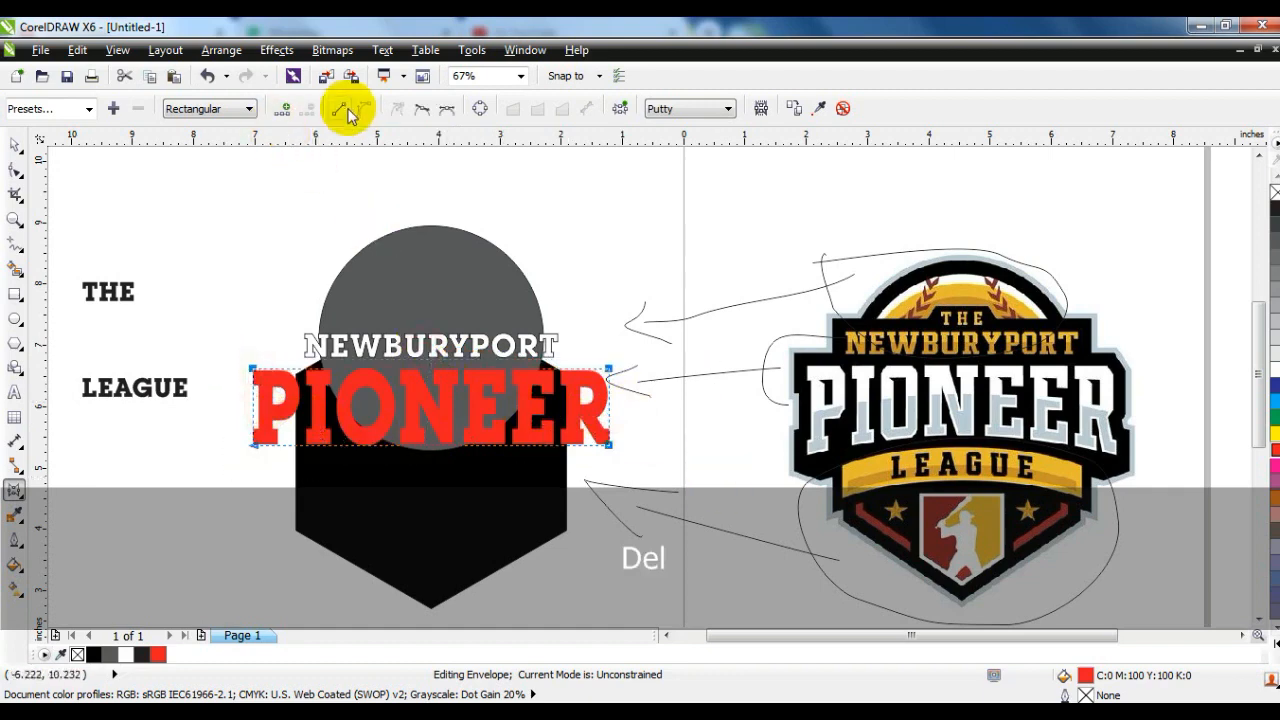
pyautogui.click(340, 108)
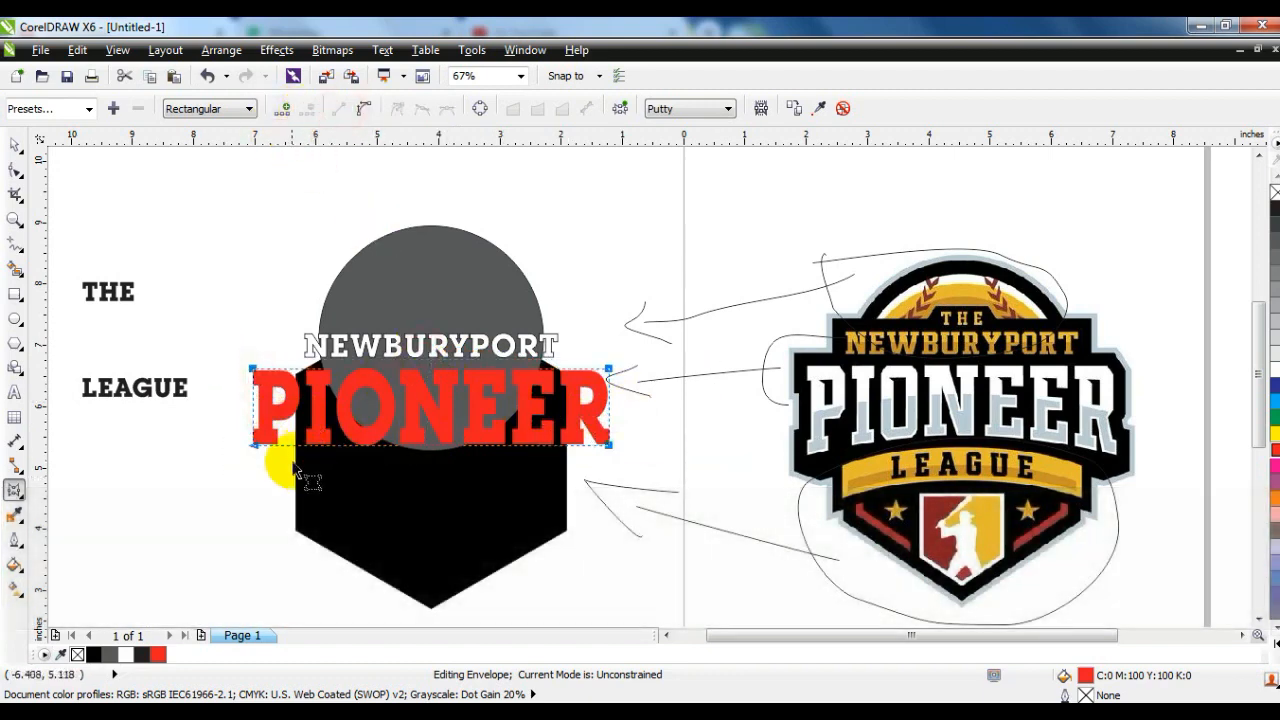
# Step: Convert the bottom edge of the PIONEER envelope to a curve and arch its middle upward, making the text about 1.4 inches tall overall
pyautogui.moveTo(242, 438)
pyautogui.mouseDown()
pyautogui.moveTo(609, 474)
pyautogui.moveTo(609, 457)
pyautogui.mouseUp()
pyautogui.click(363, 109)
pyautogui.moveTo(425, 456); pyautogui.dragTo(432, 429)
pyautogui.click(14, 146)
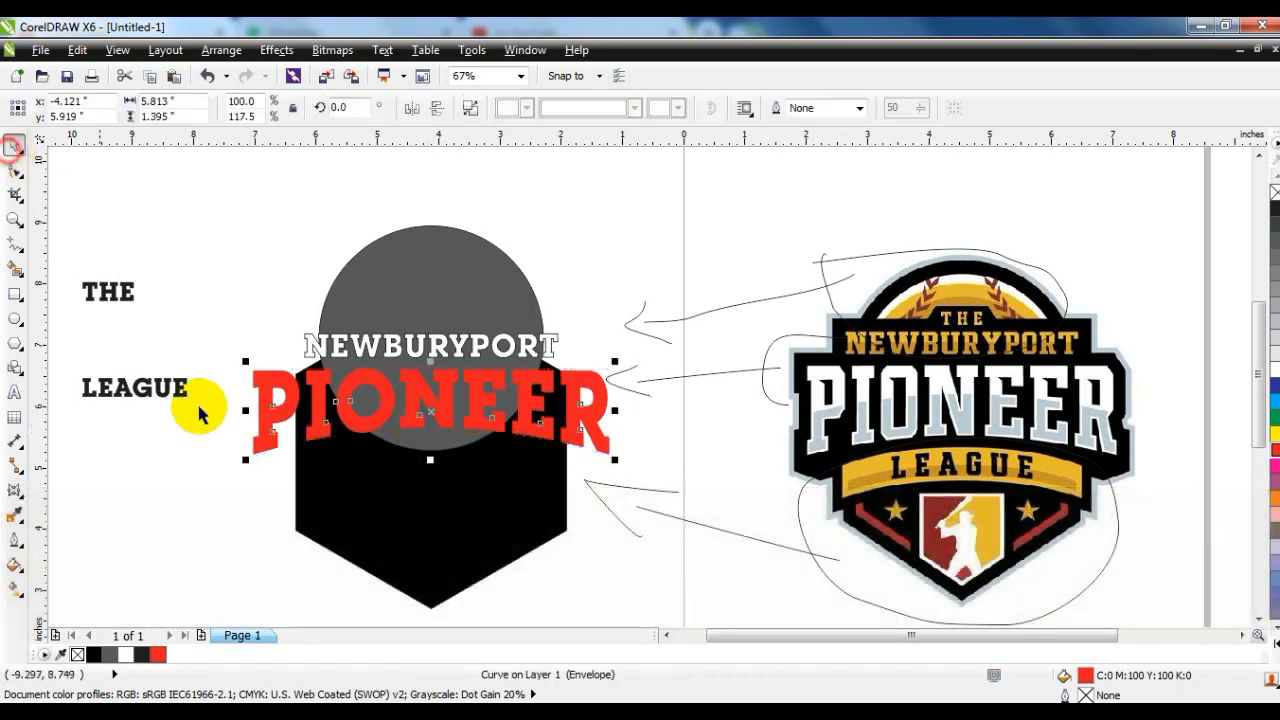
pyautogui.click(229, 523)
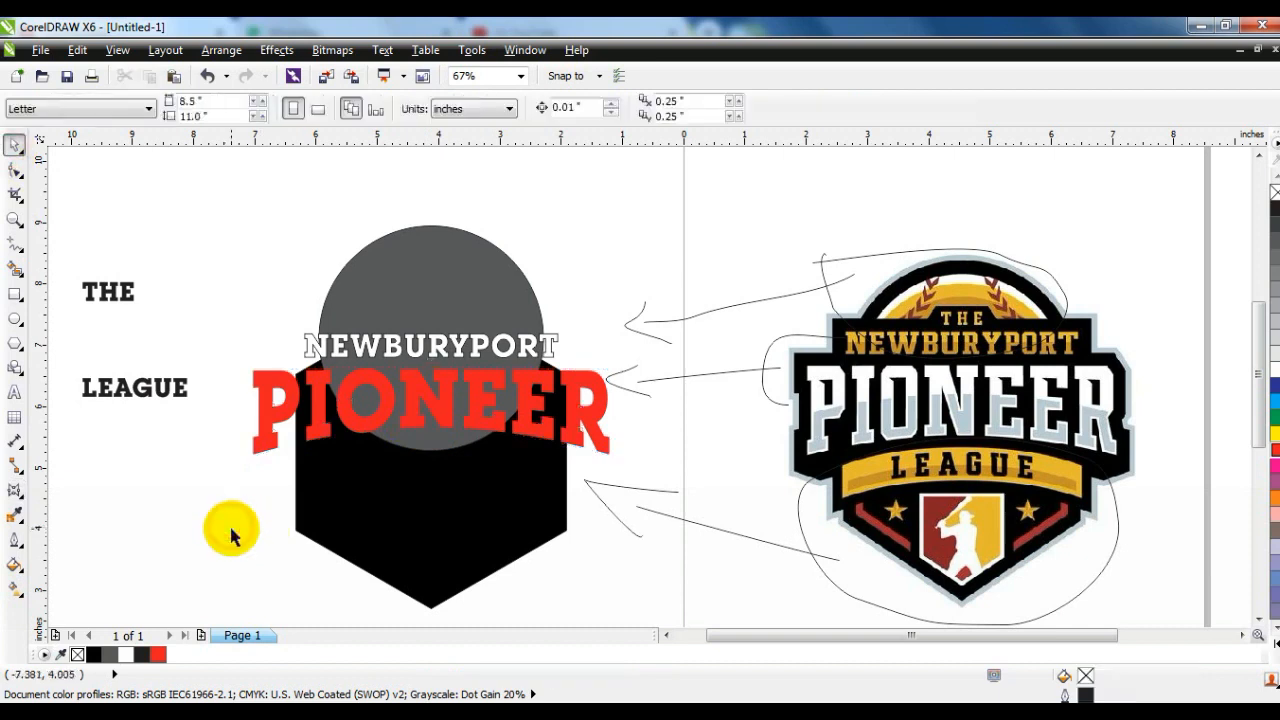
# Step: Sketch a freehand arrow from the LEAGUE banner in the reference to the area beside the lower part of PIONEER
pyautogui.click(14, 245)
pyautogui.moveTo(848, 473)
pyautogui.mouseDown()
pyautogui.moveTo(621, 429)
pyautogui.moveTo(656, 448)
pyautogui.mouseUp()
pyautogui.click(14, 146)
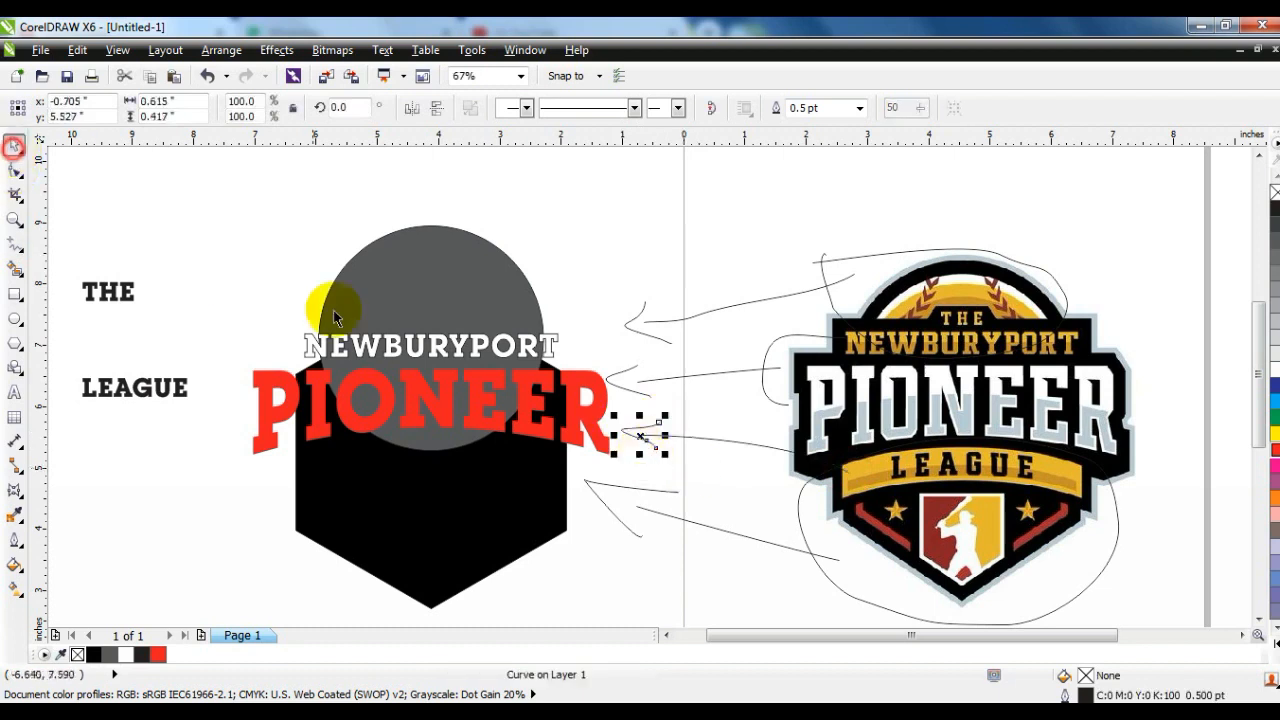
pyautogui.click(334, 300)
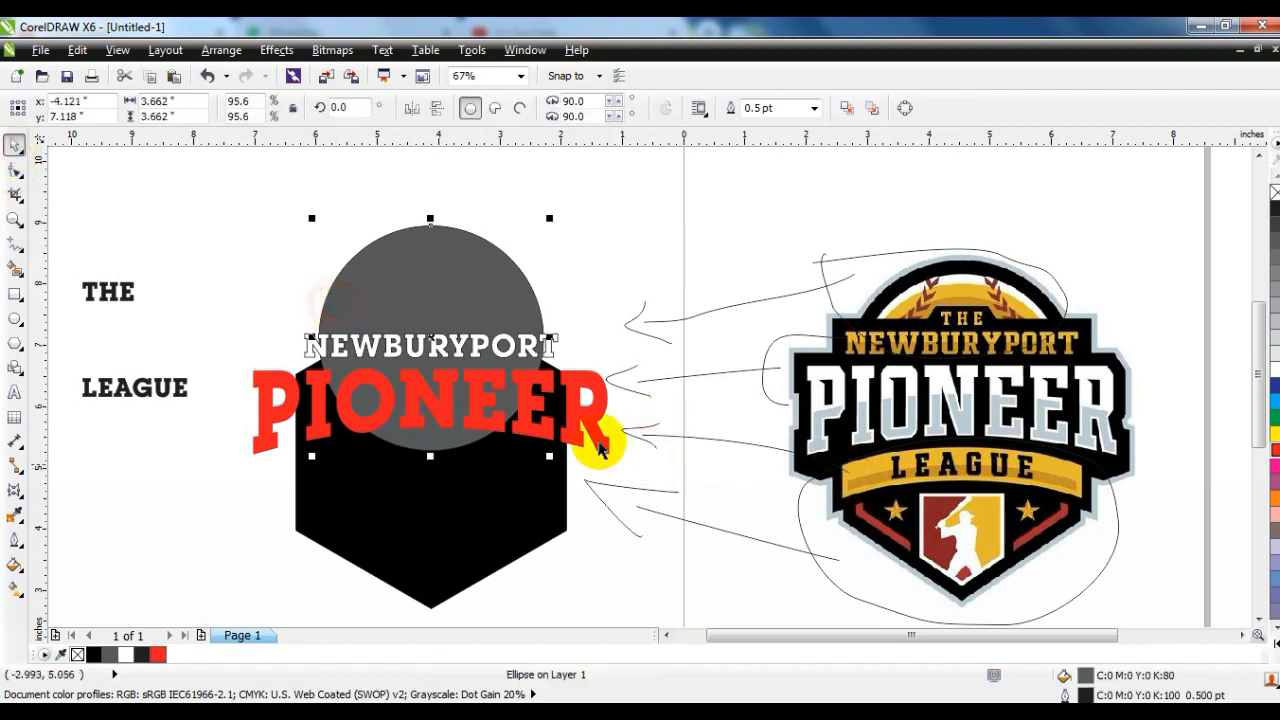
# Step: Draw a rectangle about 5.05 by 0.7 inches below PIONEER, fill it red and centre it horizontally on the hexagon
pyautogui.click(14, 296)
pyautogui.moveTo(282, 460); pyautogui.dragTo(590, 501)
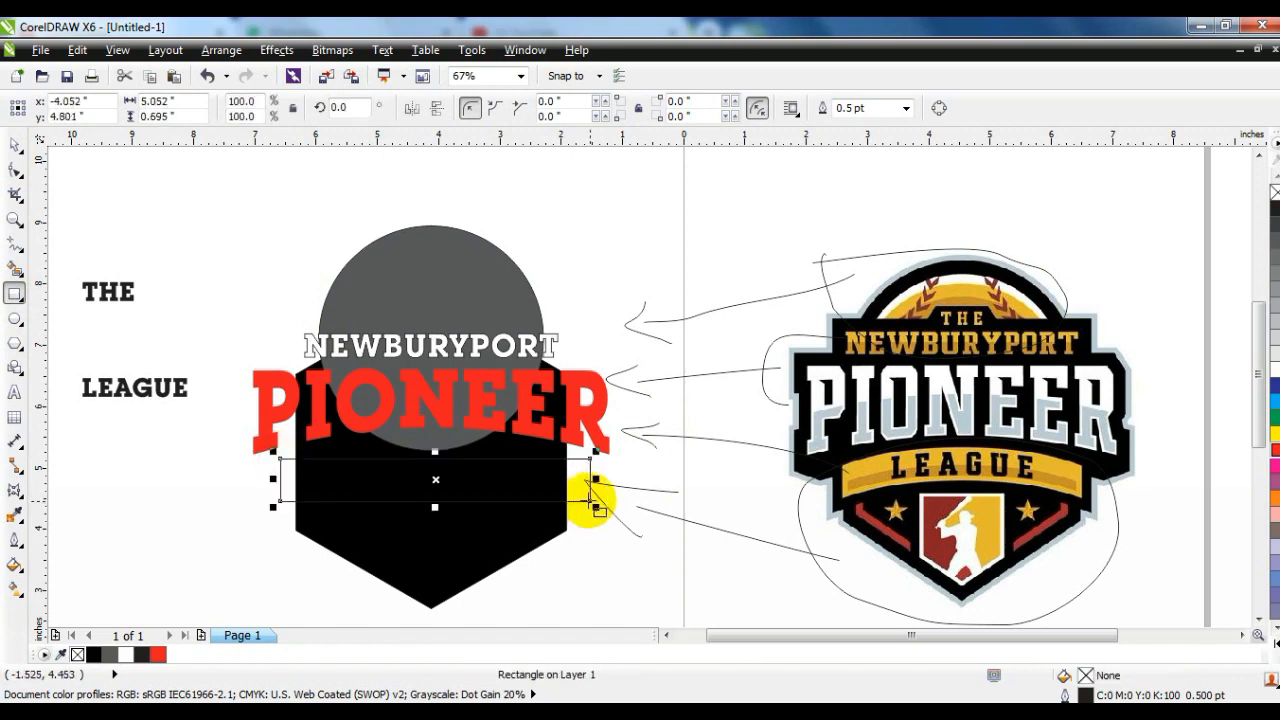
pyautogui.click(1275, 450)
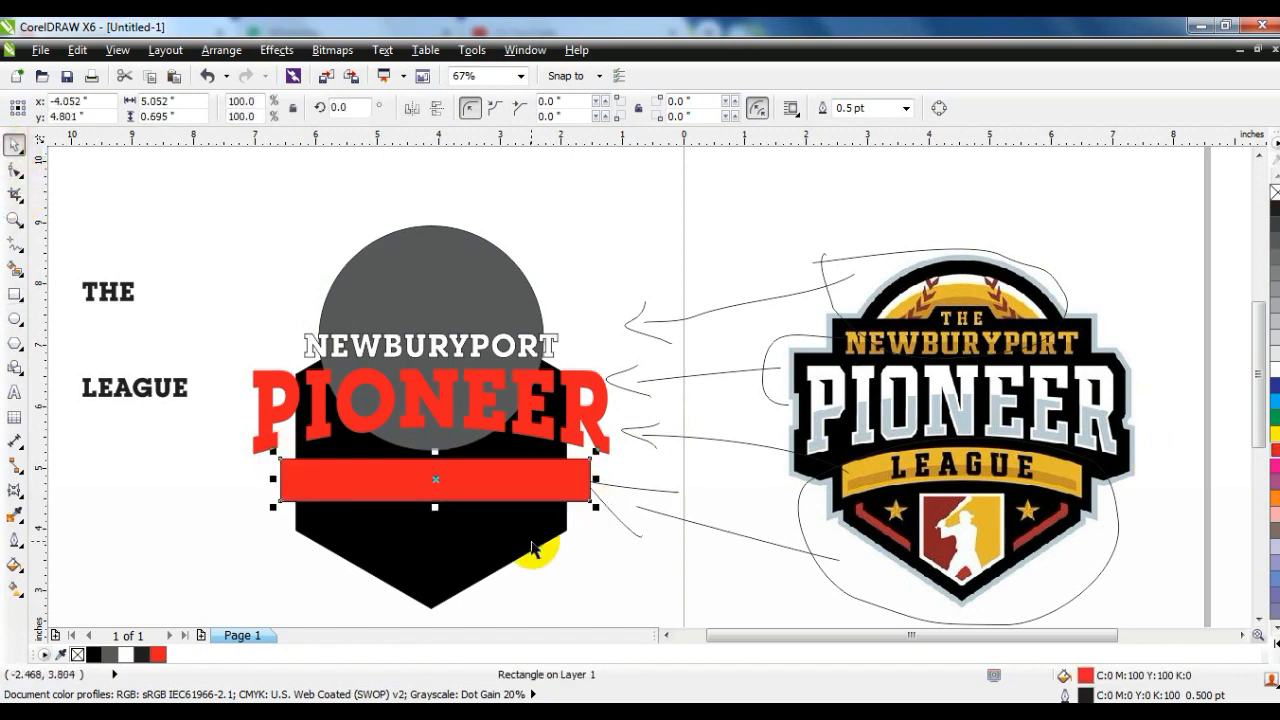
pyautogui.keyDown('shift'); pyautogui.click(527, 543); pyautogui.keyUp('shift')
pyautogui.press('c')
pyautogui.click(142, 536)
# Step: Convert the red rectangle to curves and bend its top and bottom edges upward into an arched banner about 1.02 inches tall
pyautogui.click(406, 489)
pyautogui.click(15, 170)
pyautogui.click(221, 50)
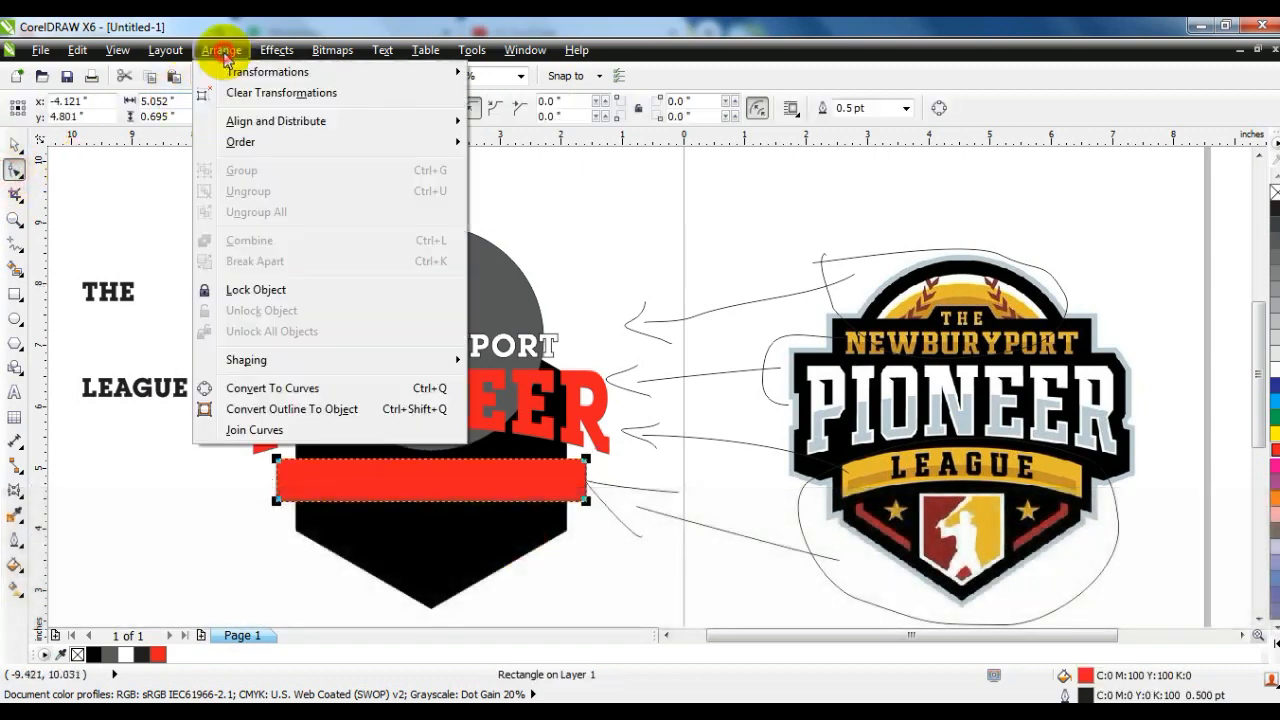
pyautogui.click(240, 383)
pyautogui.moveTo(255, 452); pyautogui.dragTo(600, 508)
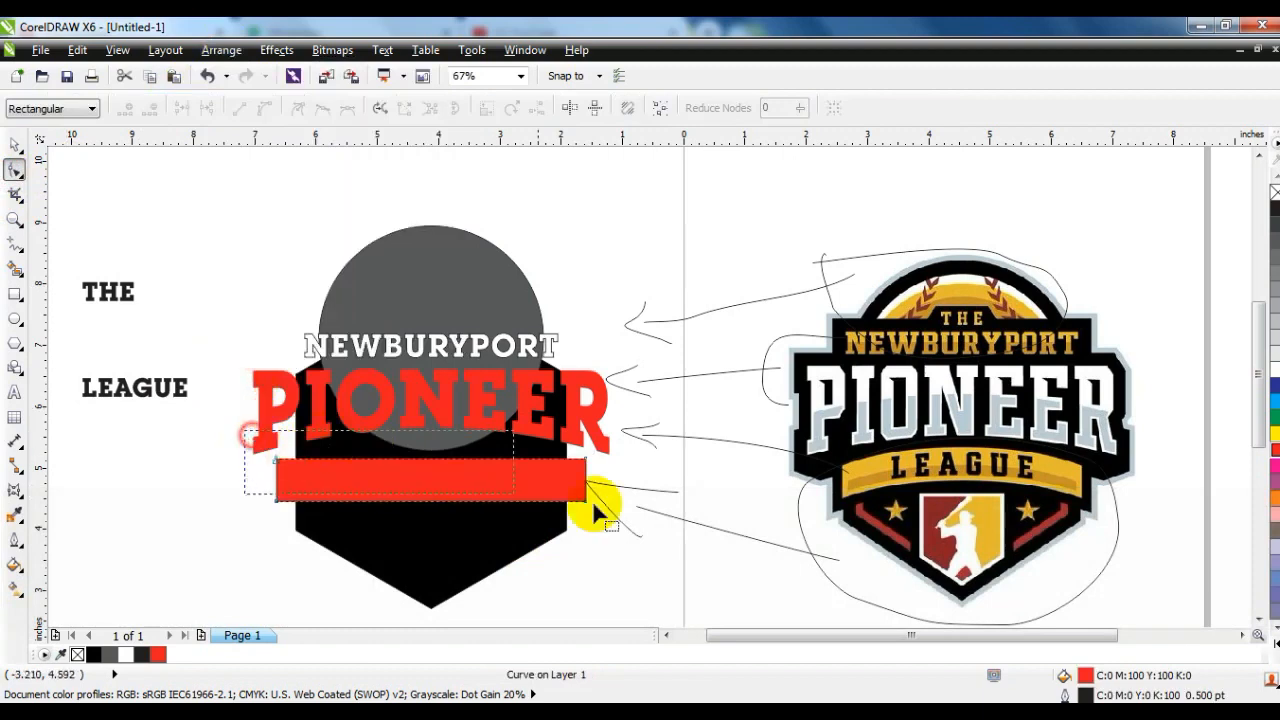
pyautogui.moveTo(427, 465); pyautogui.dragTo(427, 449)
pyautogui.moveTo(424, 504); pyautogui.dragTo(433, 486)
pyautogui.click(16, 147)
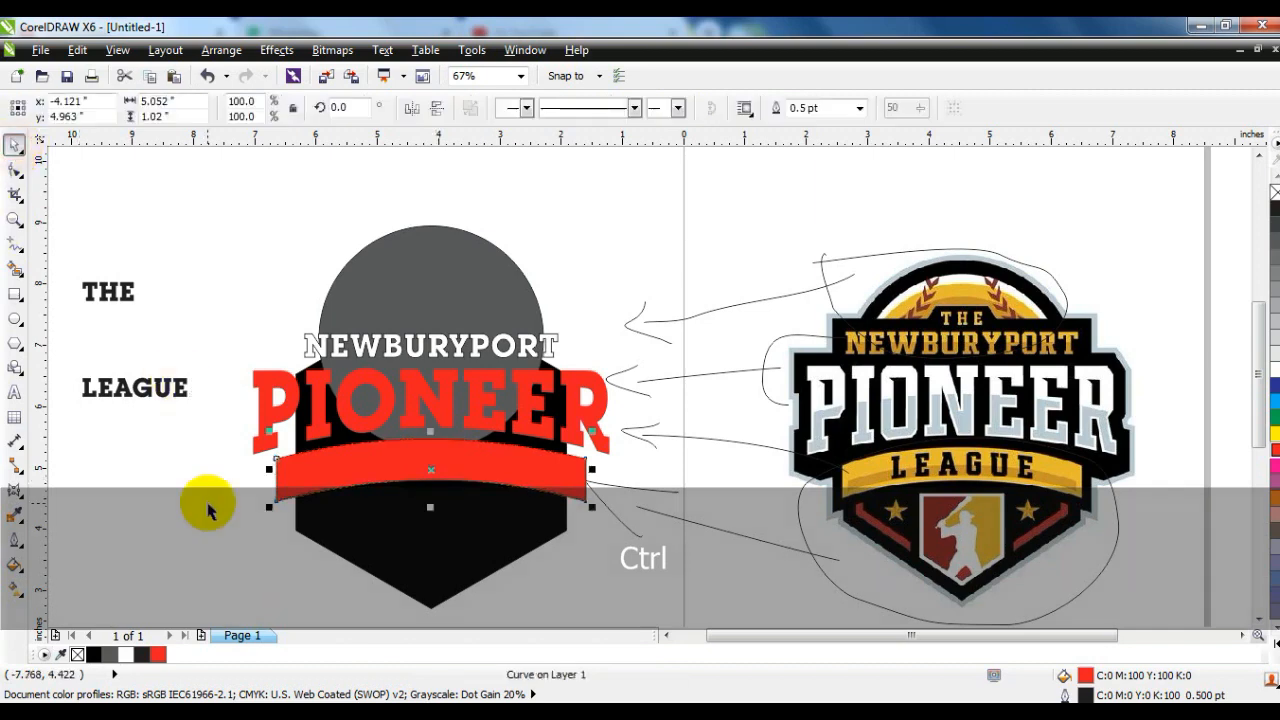
pyautogui.click(223, 550)
# Step: Centre the red banner, PIONEER and NEWBURYPORT horizontally on each other
pyautogui.click(467, 475)
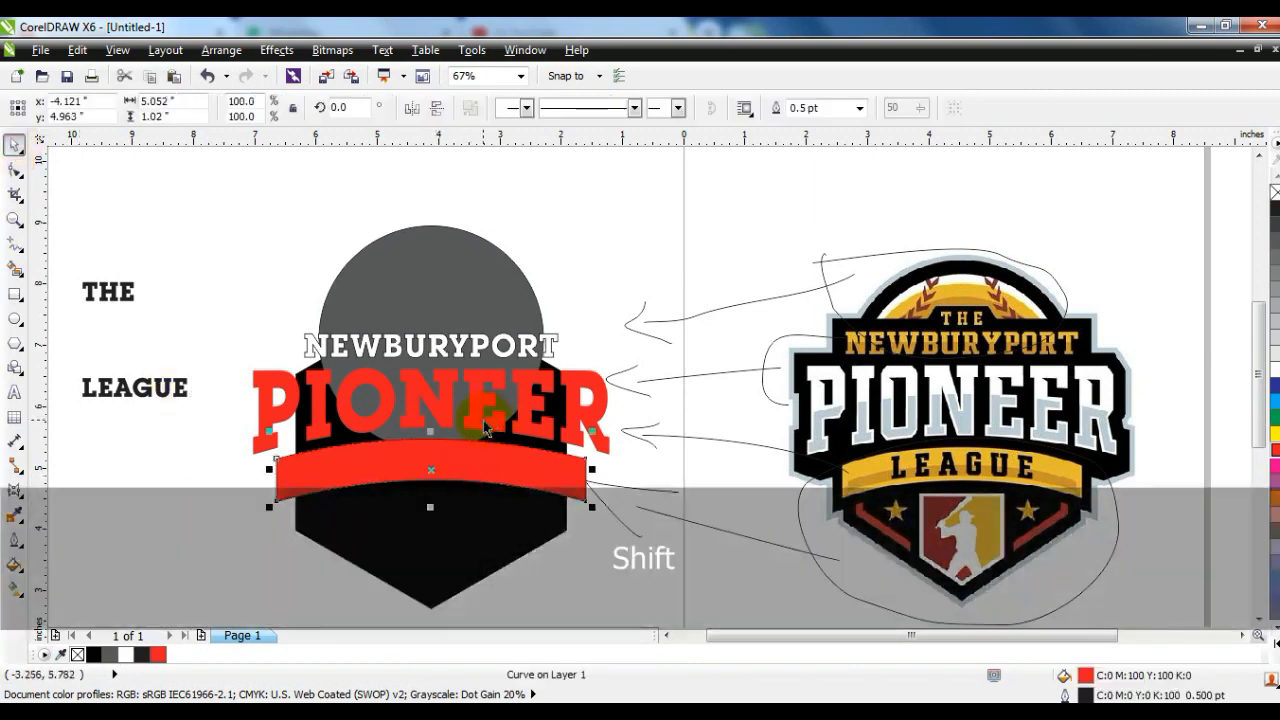
pyautogui.keyDown('shift'); pyautogui.click(482, 414); pyautogui.keyUp('shift')
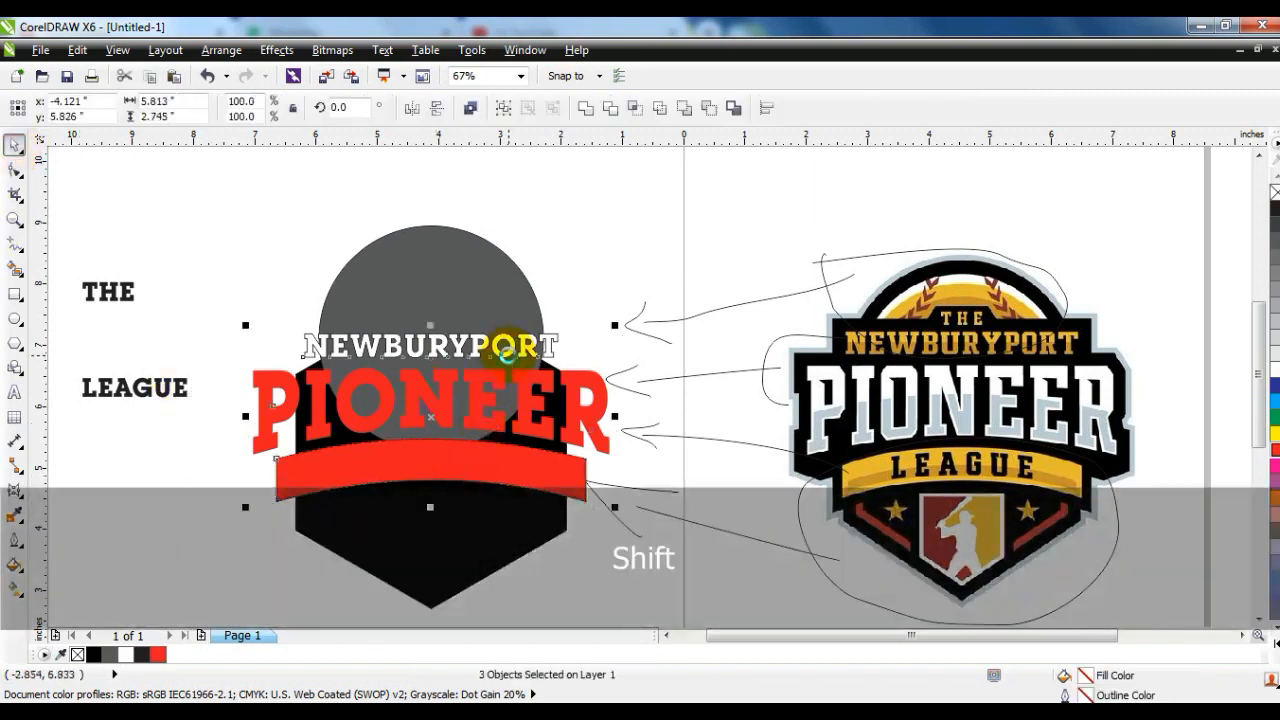
pyautogui.press('c')
pyautogui.click(260, 320)
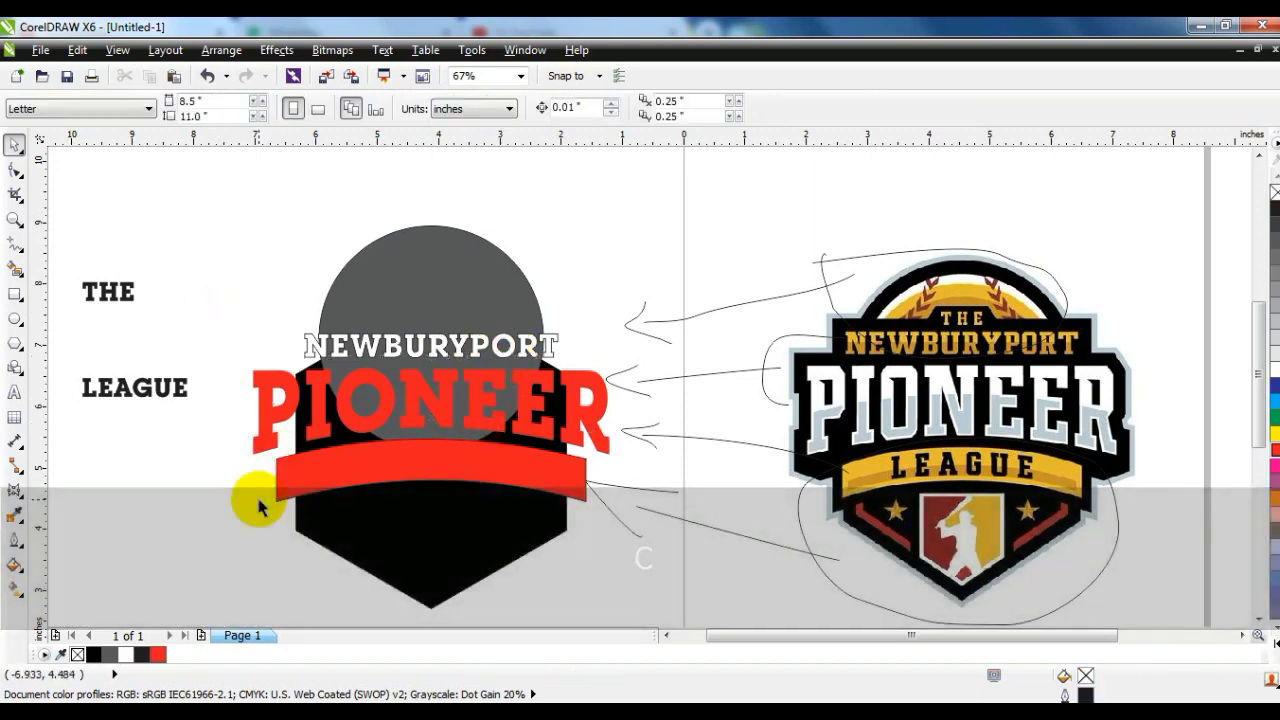
# Step: Draw a rectangle about 4.7 by 0.53 inches over NEWBURYPORT, fill it black and place it behind the text
pyautogui.click(15, 293)
pyautogui.moveTo(295, 330); pyautogui.dragTo(571, 372)
pyautogui.click(16, 146)
pyautogui.moveTo(423, 373); pyautogui.dragTo(427, 367)
pyautogui.moveTo(573, 348); pyautogui.dragTo(582, 352)
pyautogui.click(112, 654)
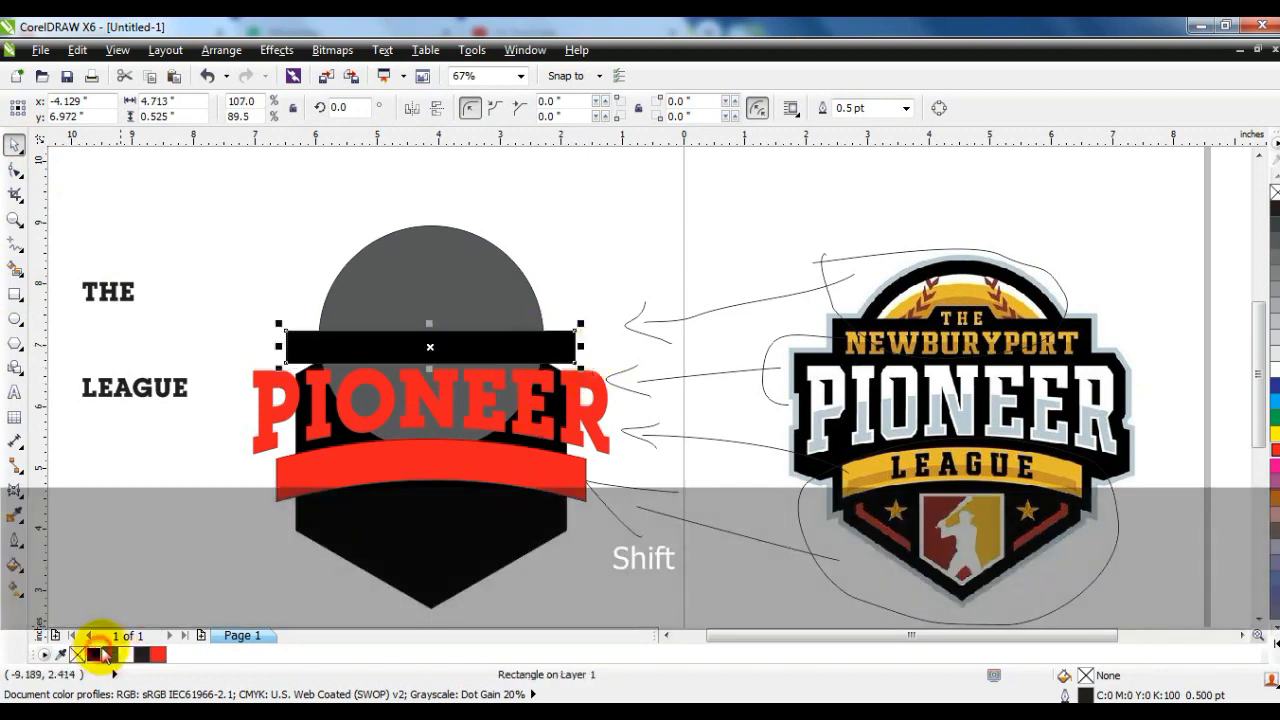
pyautogui.hotkey('ctrl', 'pagedown')
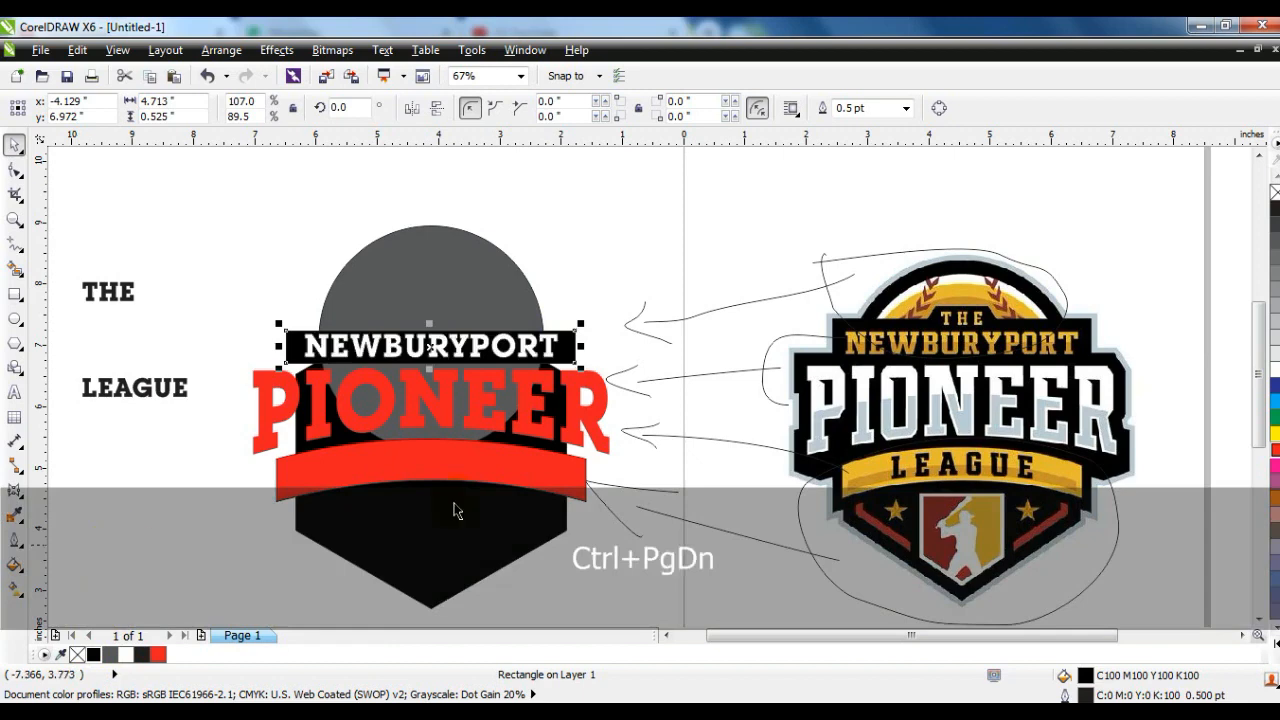
# Step: Centre NEWBURYPORT vertically on the black bar and enlarge the text slightly
pyautogui.click(568, 352)
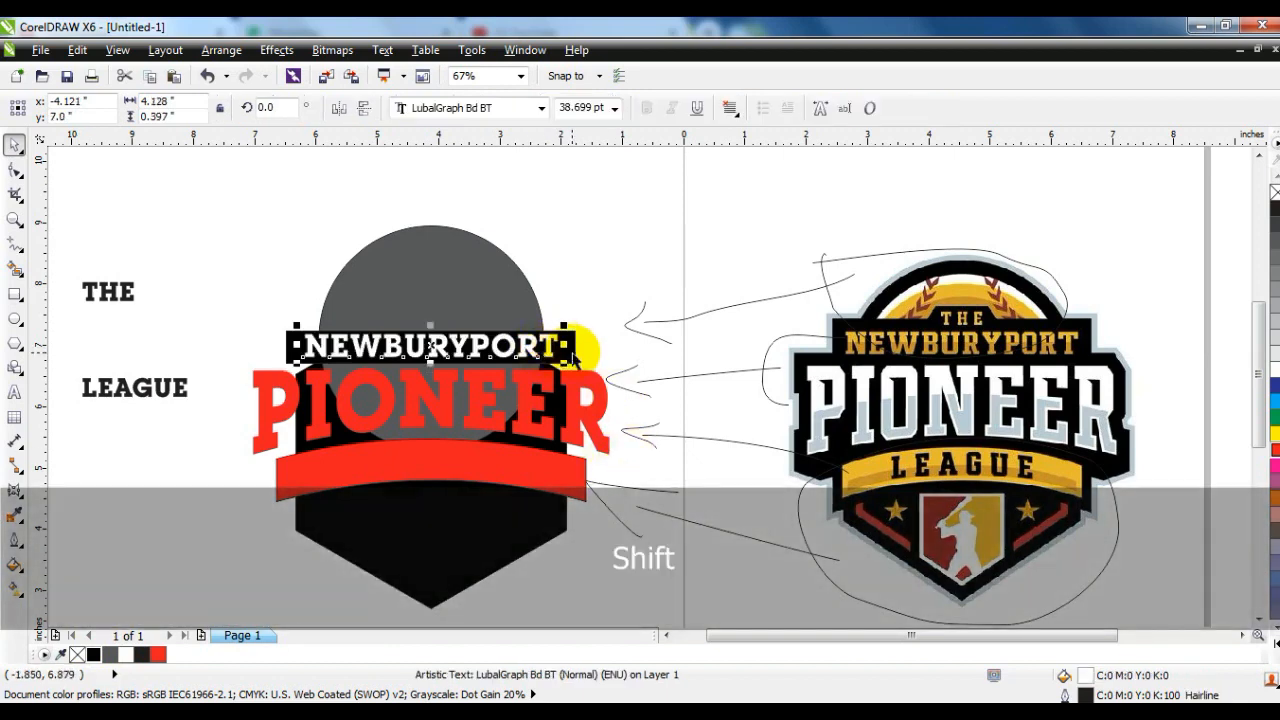
pyautogui.keyDown('shift'); pyautogui.click(570, 355); pyautogui.keyUp('shift')
pyautogui.press('e')
pyautogui.press('Escape')
pyautogui.click(567, 352)
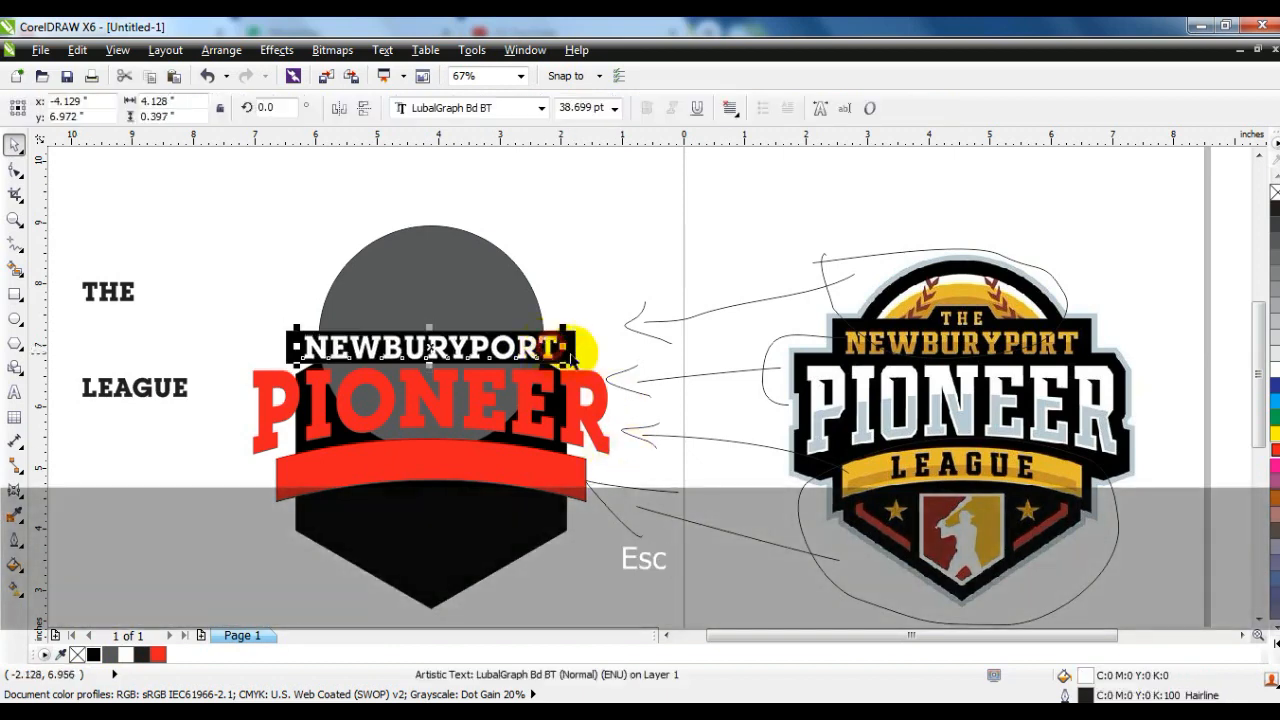
pyautogui.moveTo(567, 347); pyautogui.dragTo(573, 347)
# Step: Extend the black bar upward to about 0.68 inches tall and centre NEWBURYPORT vertically on it
pyautogui.click(552, 334)
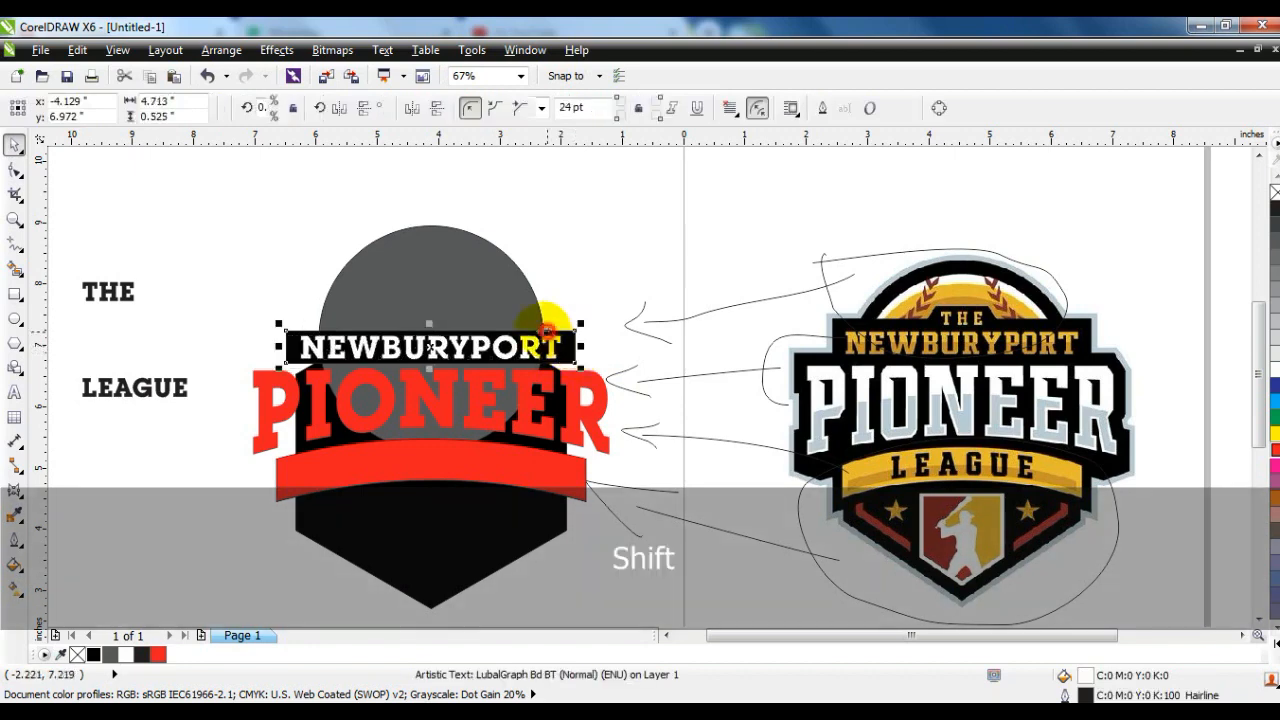
pyautogui.moveTo(430, 323); pyautogui.dragTo(433, 316)
pyautogui.keyDown('shift'); pyautogui.click(420, 345); pyautogui.keyUp('shift')
pyautogui.press('e')
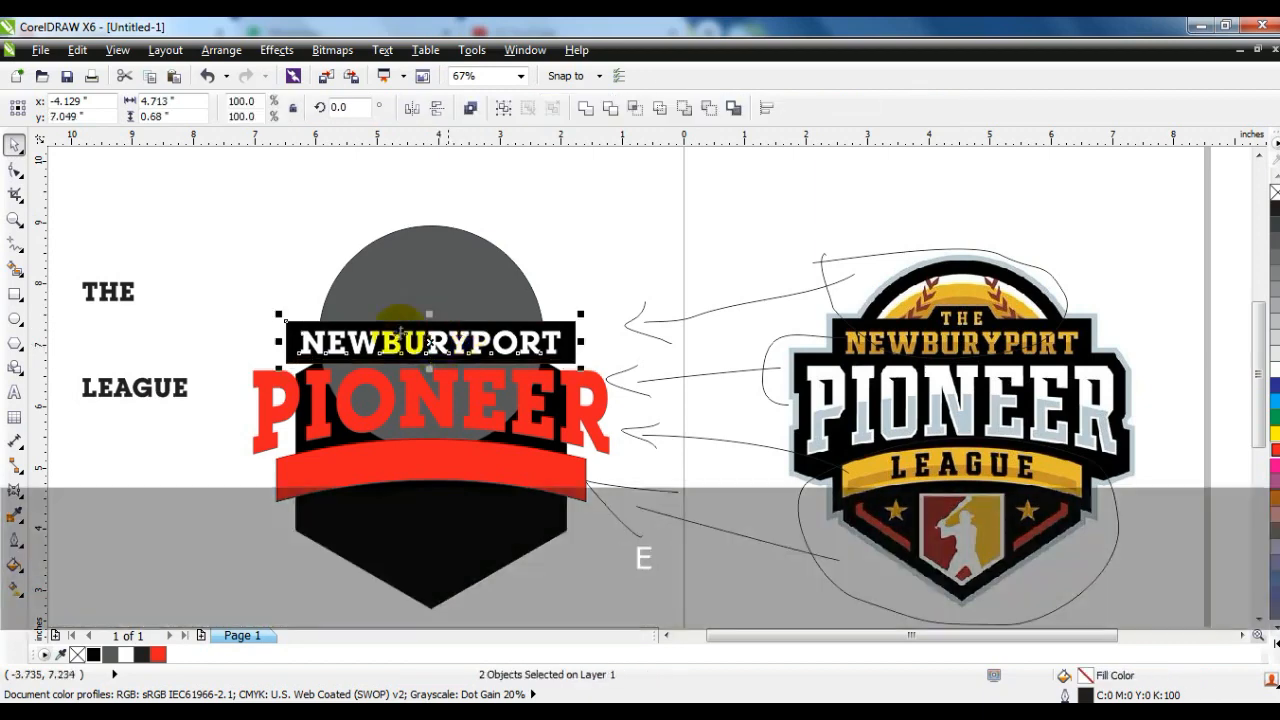
pyautogui.click(255, 284)
# Step: Give PIONEER a 10 pt outline placed behind the fill
pyautogui.click(438, 410)
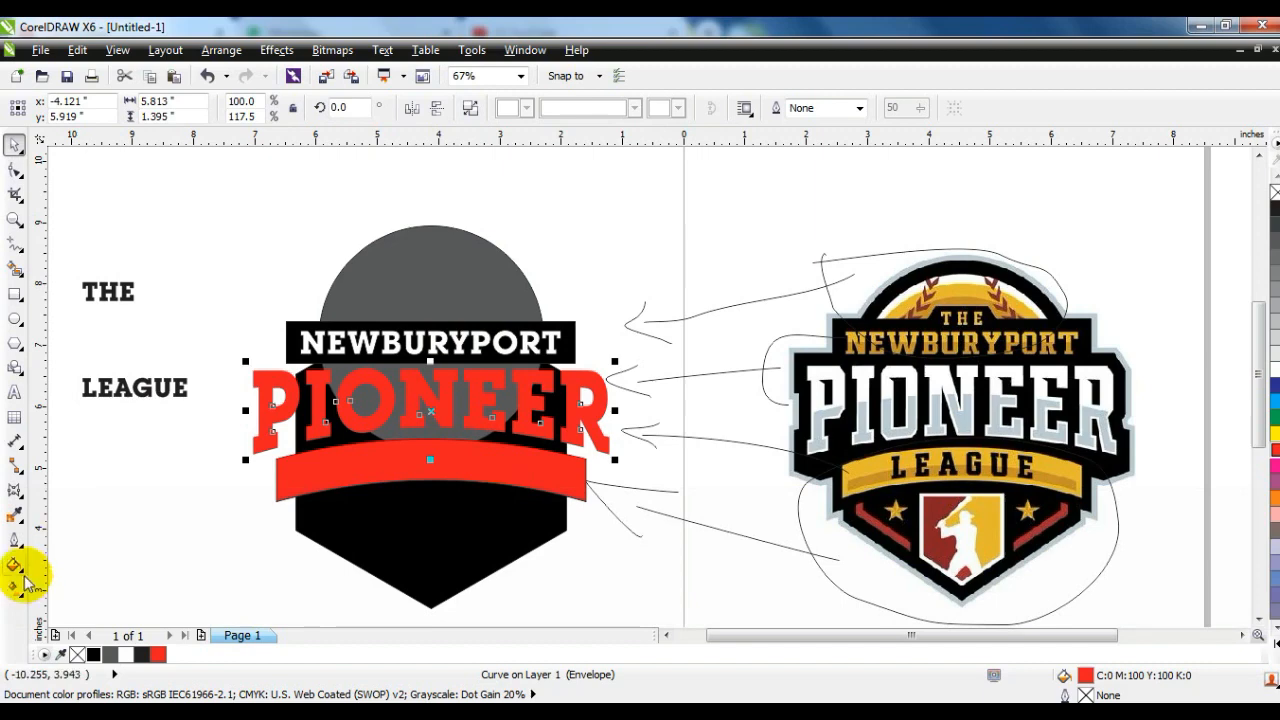
pyautogui.click(14, 545)
pyautogui.click(94, 256)
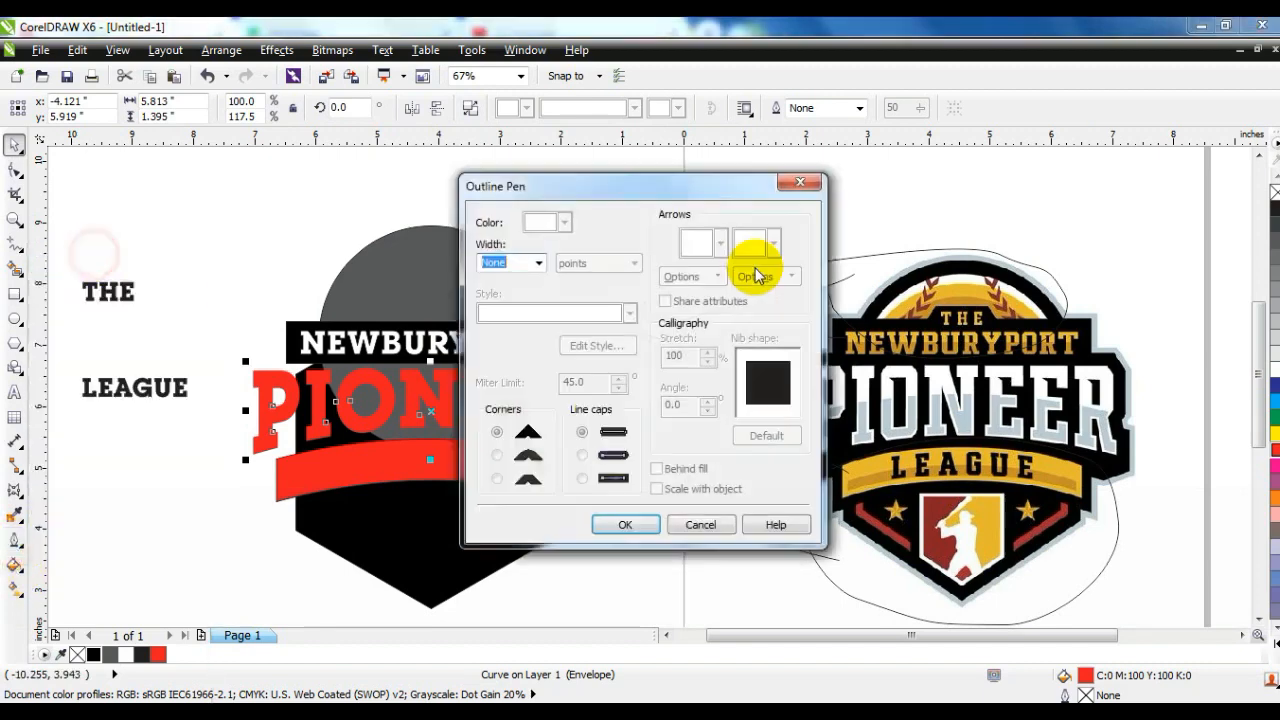
pyautogui.moveTo(651, 190); pyautogui.dragTo(823, 190)
pyautogui.click(708, 258)
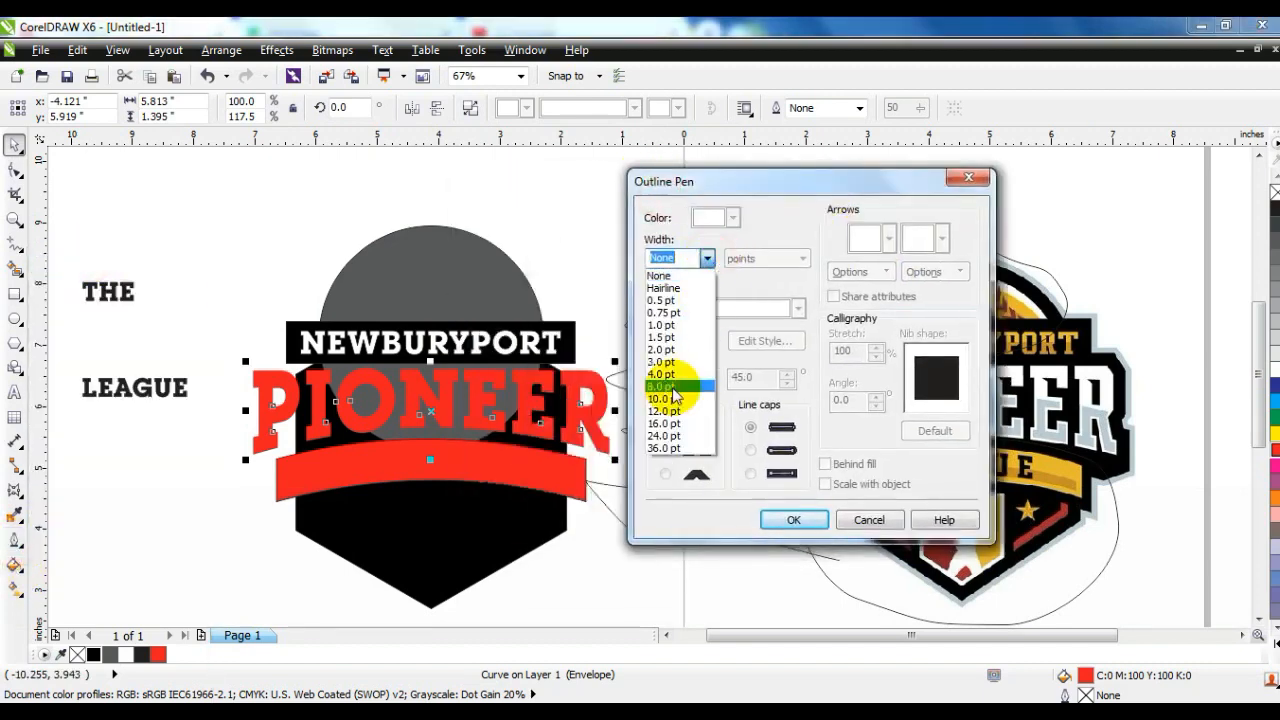
pyautogui.click(671, 398)
pyautogui.click(666, 450)
pyautogui.click(665, 427)
pyautogui.click(826, 464)
pyautogui.click(812, 520)
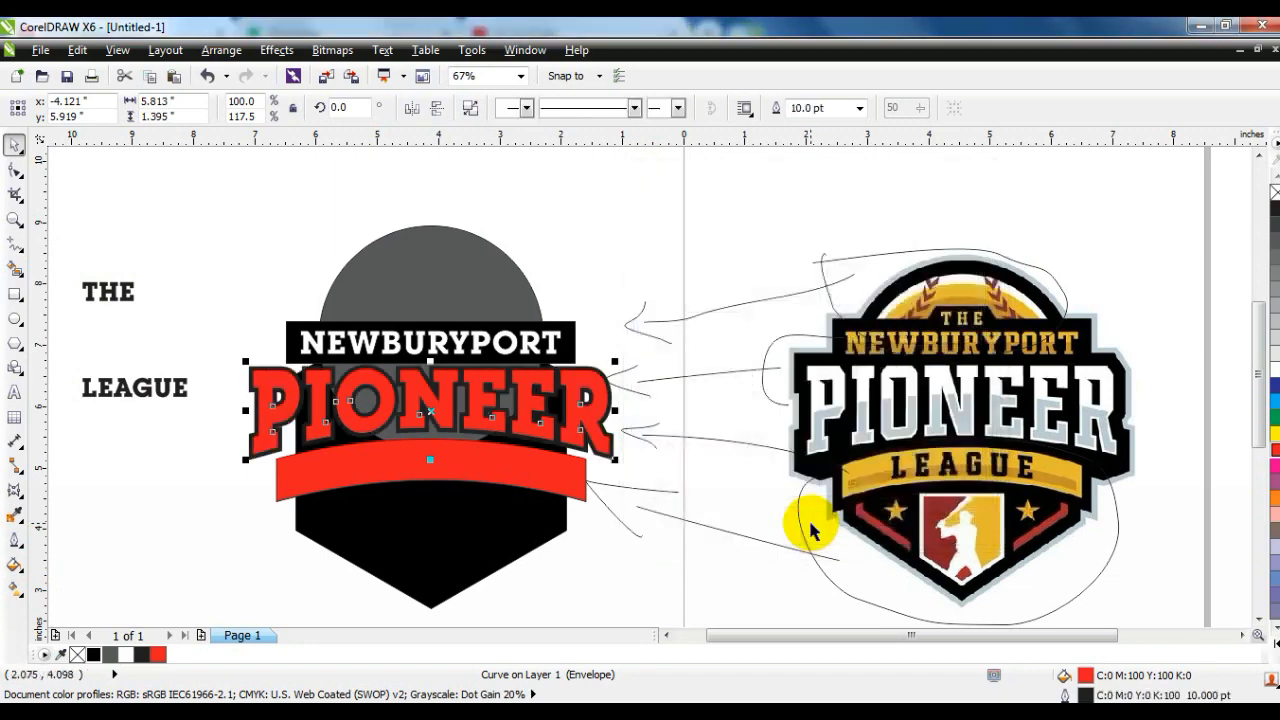
# Step: Set the PIONEER outline width to 24 pt and its colour to black
pyautogui.click(17, 588)
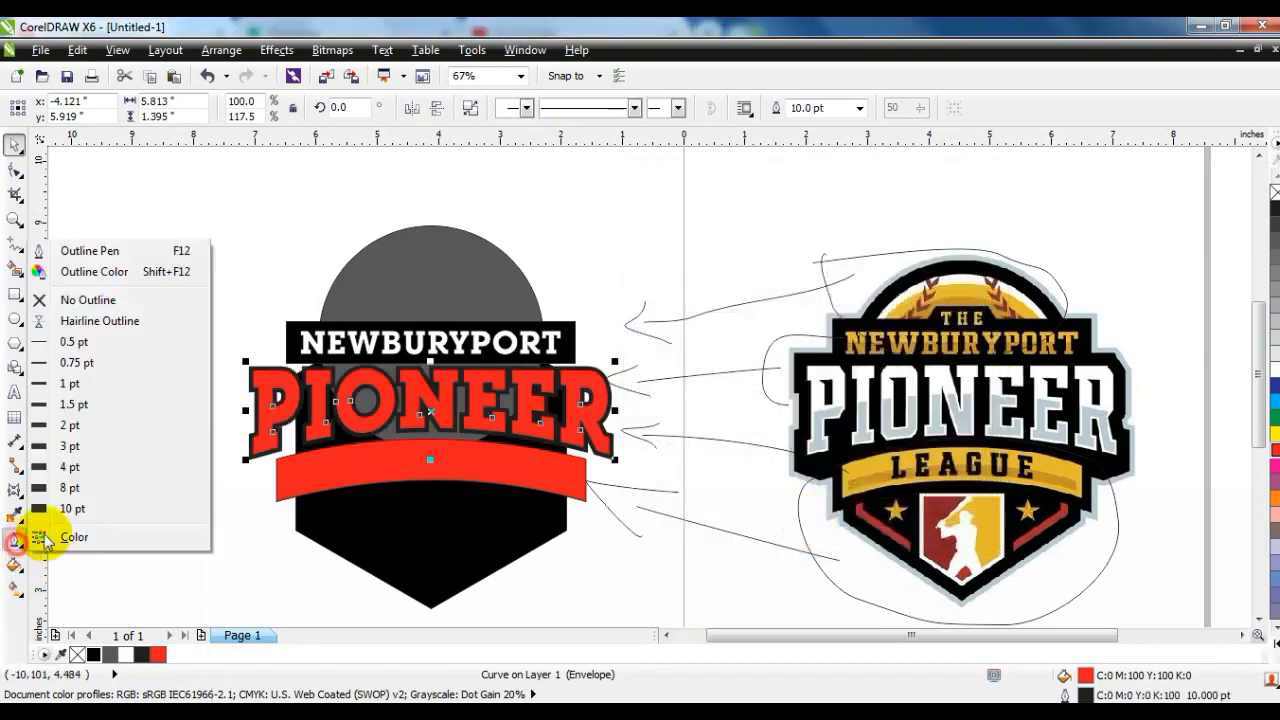
pyautogui.click(88, 250)
pyautogui.click(1261, 622)
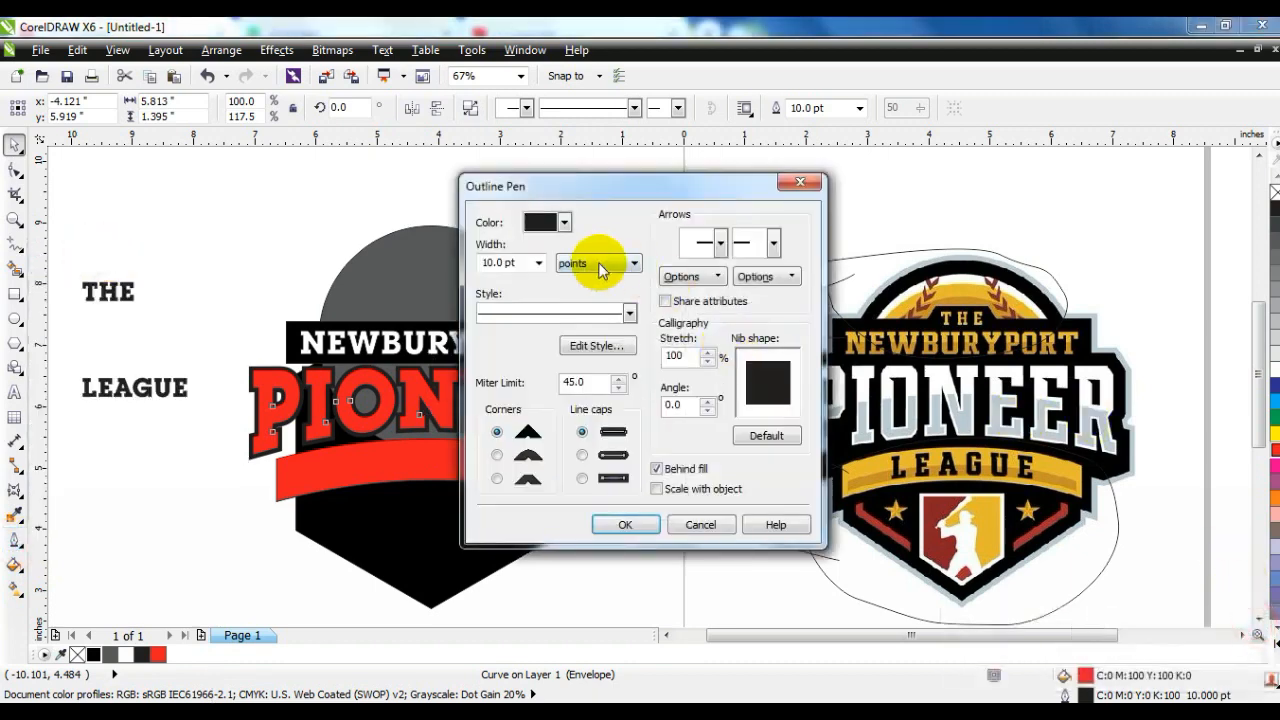
pyautogui.click(538, 263)
pyautogui.click(496, 440)
pyautogui.click(616, 521)
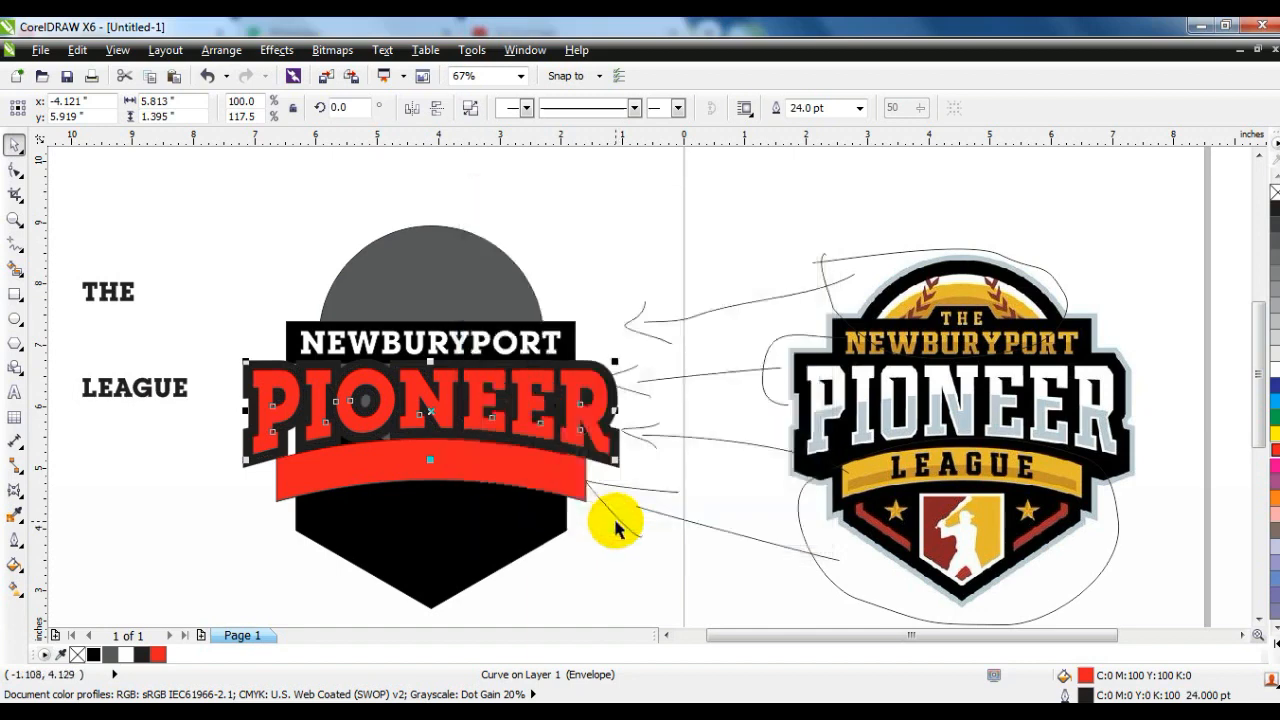
pyautogui.rightClick(93, 655)
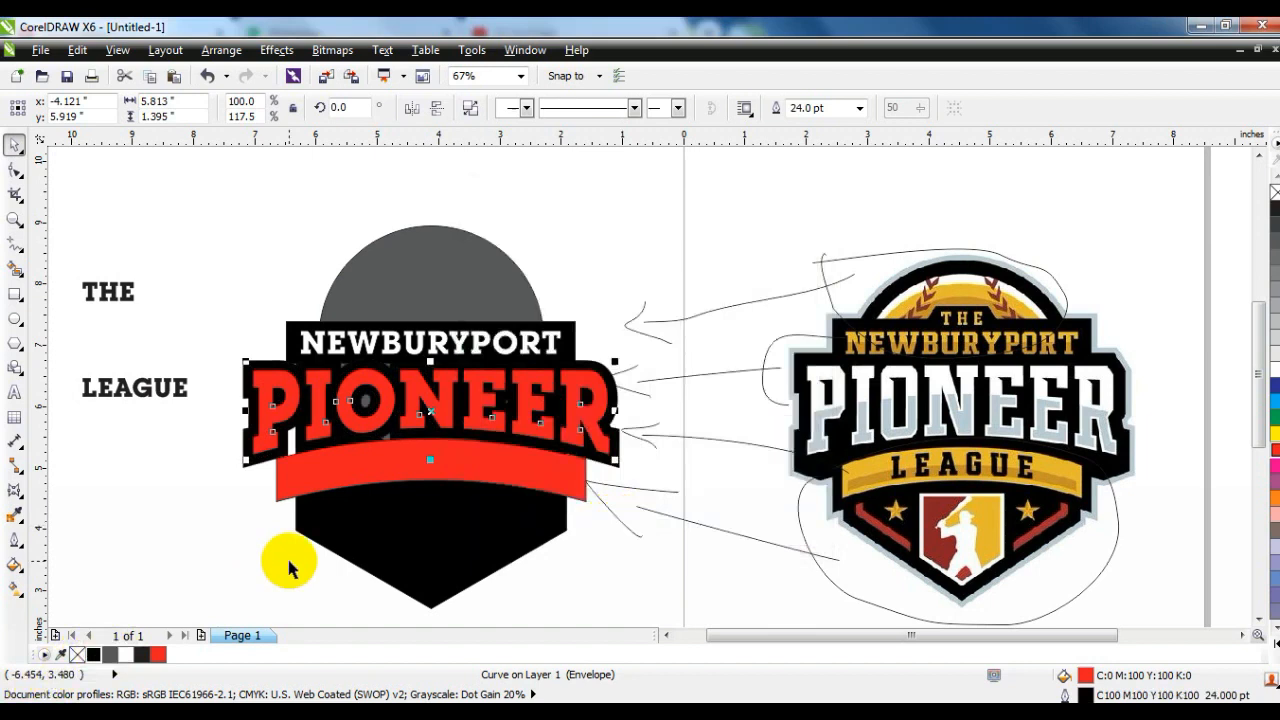
# Step: Extrude PIONEER straight downward, with the vanishing point at 0 inches horizontally and about -1.34 inches vertically
pyautogui.click(20, 496)
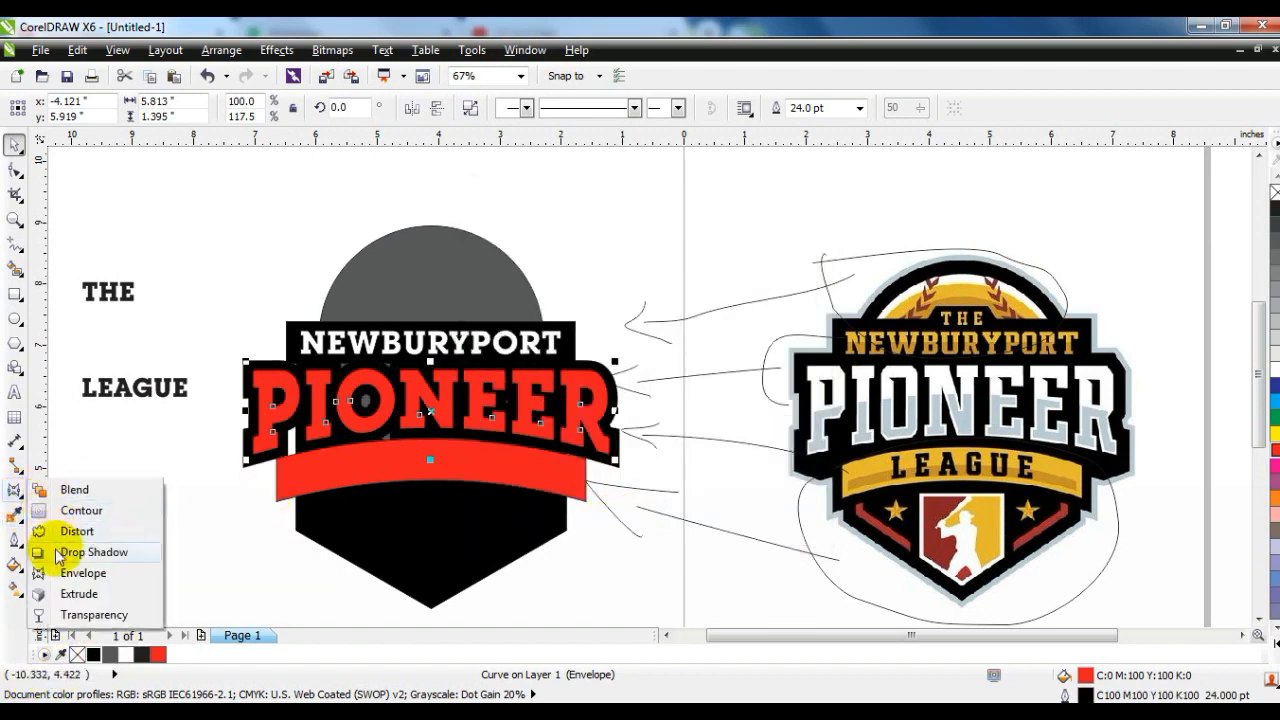
pyautogui.click(55, 596)
pyautogui.moveTo(430, 410); pyautogui.dragTo(428, 479)
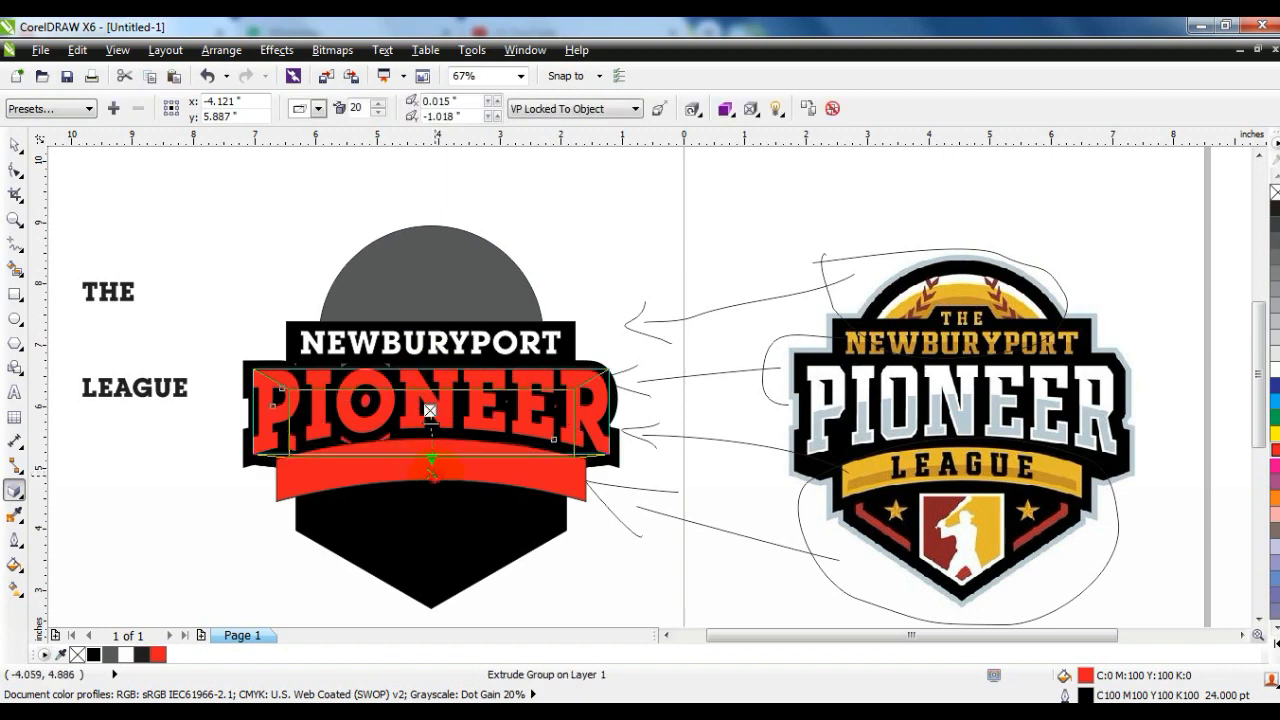
pyautogui.moveTo(430, 491); pyautogui.dragTo(431, 493)
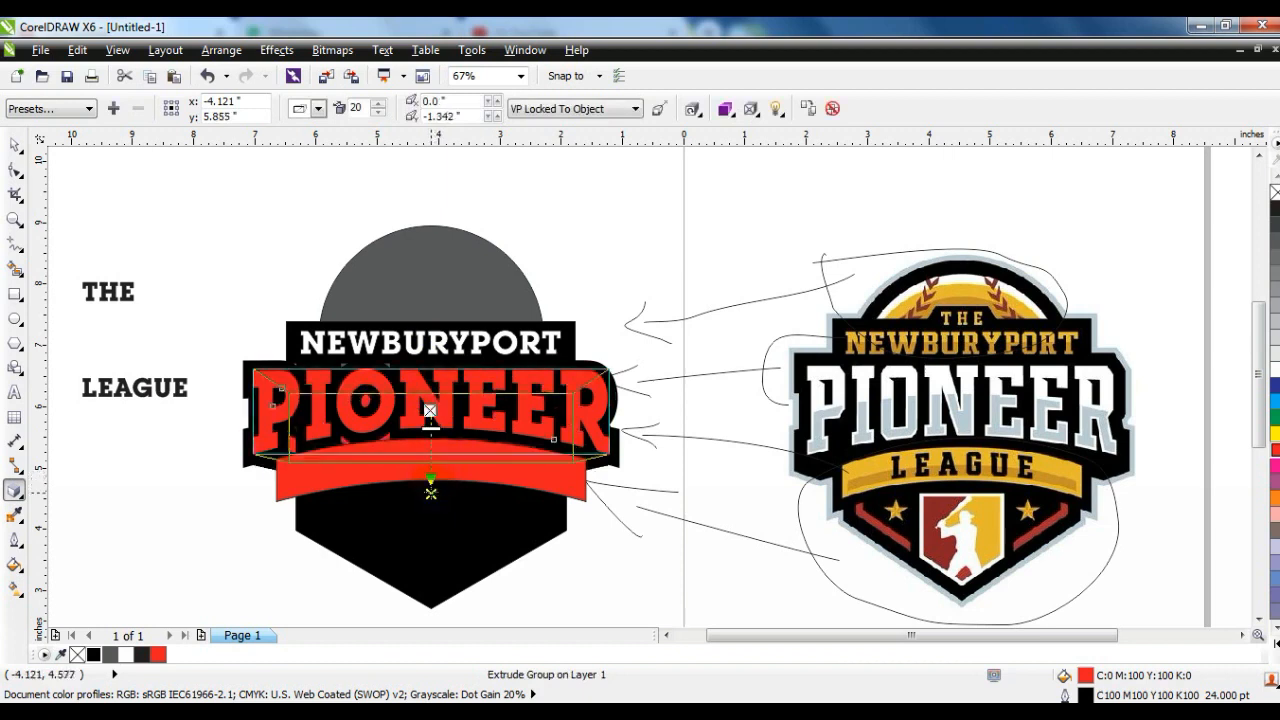
pyautogui.click(318, 109)
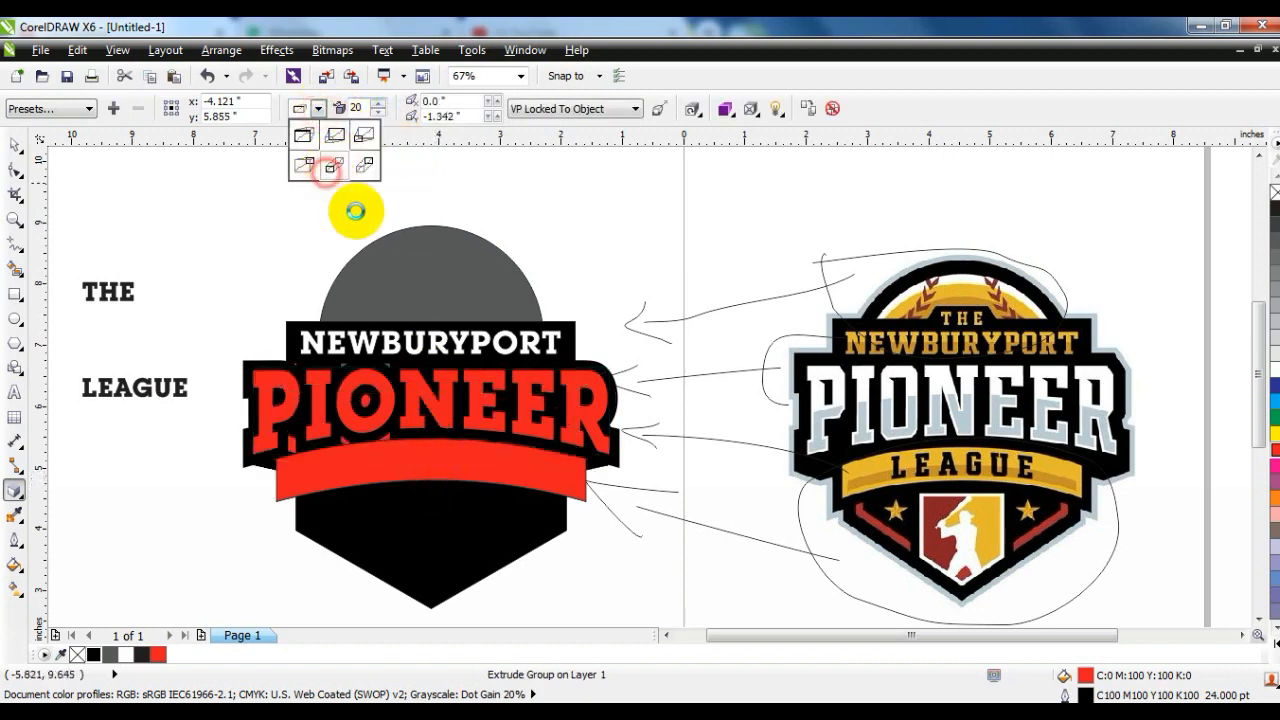
pyautogui.click(323, 171)
pyautogui.moveTo(430, 492); pyautogui.dragTo(426, 440)
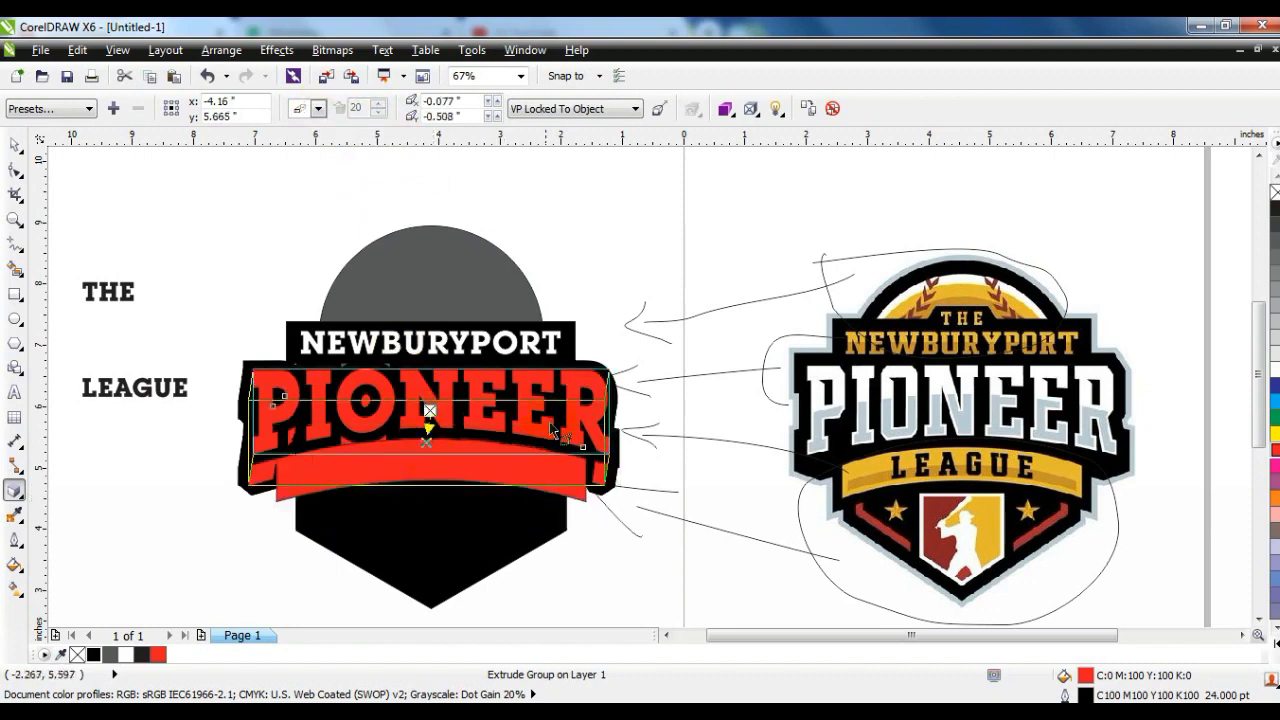
pyautogui.hotkey('ctrl', 'z')
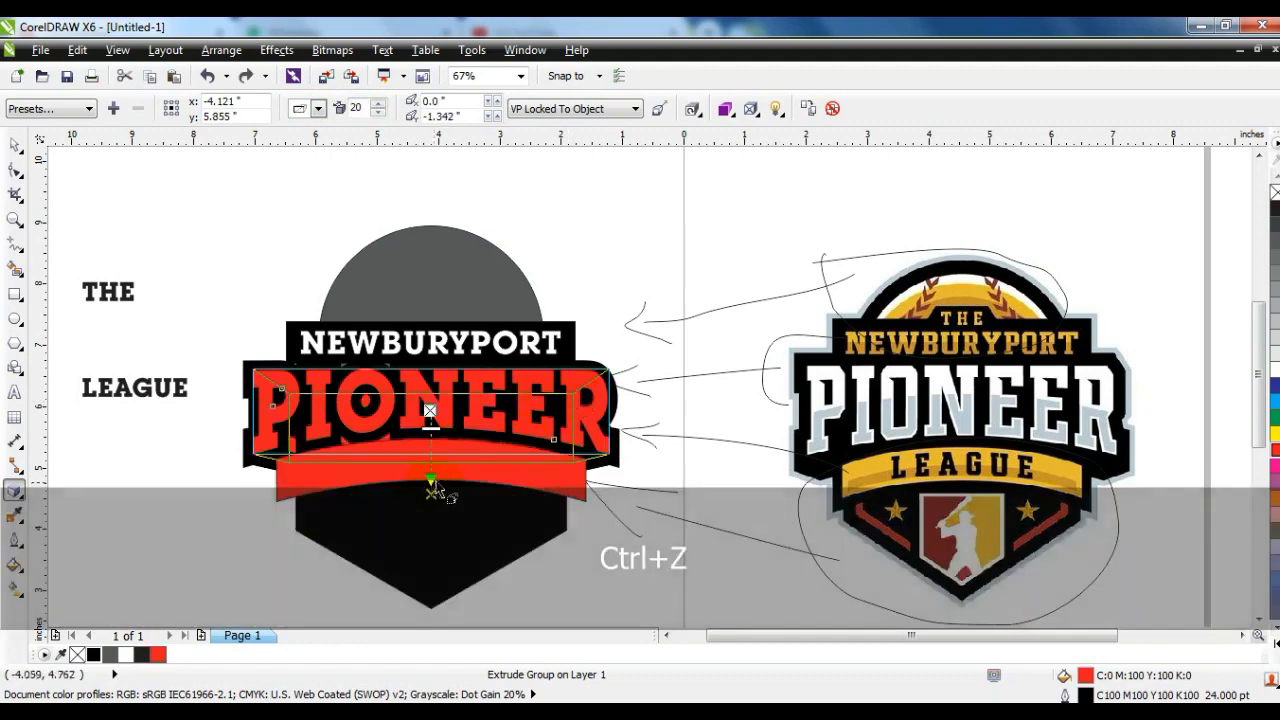
# Step: Break the PIONEER extrude group apart so the lettering and its extrusion are separate objects
pyautogui.click(221, 50)
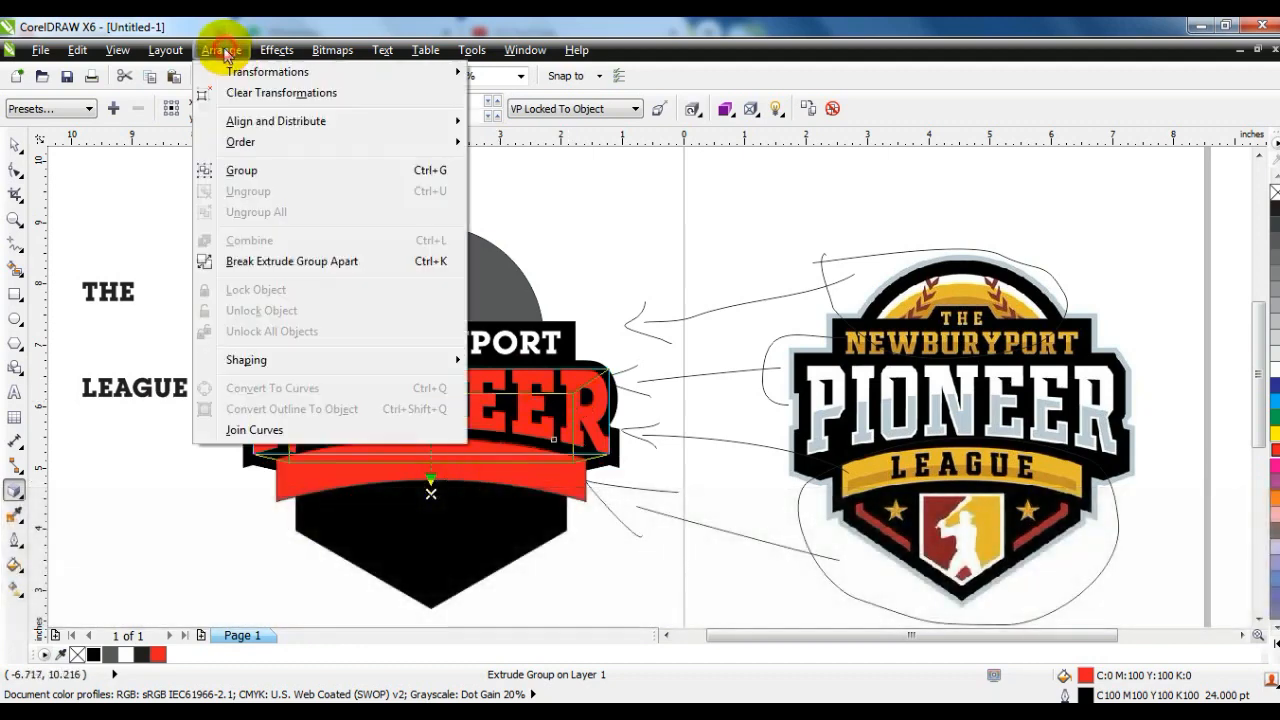
pyautogui.click(259, 261)
pyautogui.click(15, 145)
pyautogui.click(146, 195)
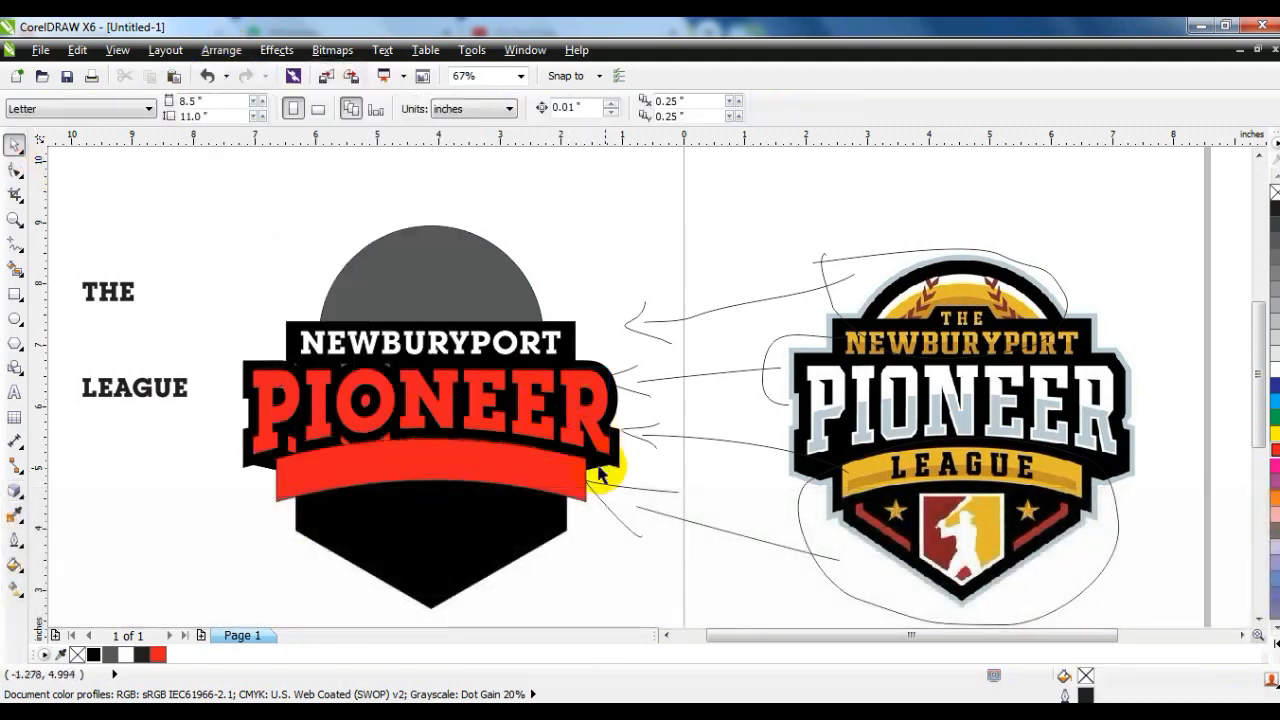
pyautogui.click(600, 474)
pyautogui.hotkey('ctrl', 'z')
pyautogui.moveTo(597, 477); pyautogui.dragTo(597, 478)
pyautogui.hotkey('ctrl', 'z')
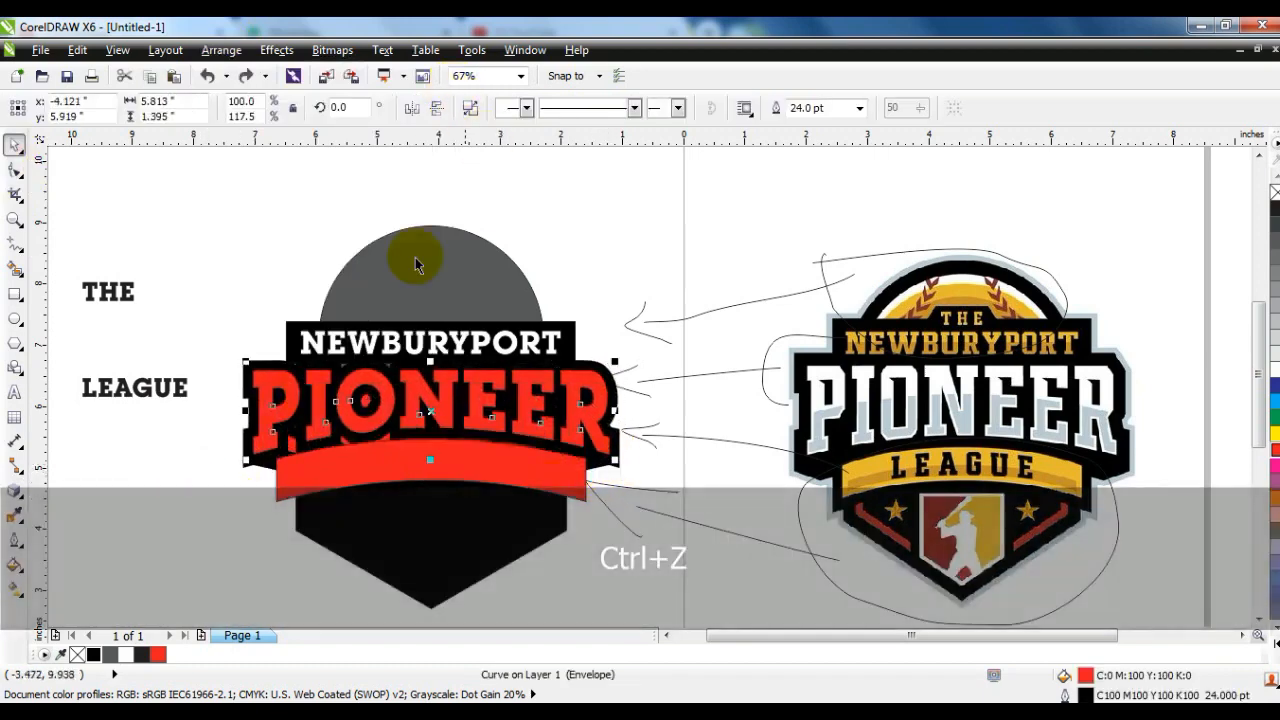
pyautogui.moveTo(264, 388); pyautogui.dragTo(257, 360)
pyautogui.hotkey('ctrl', 'z')
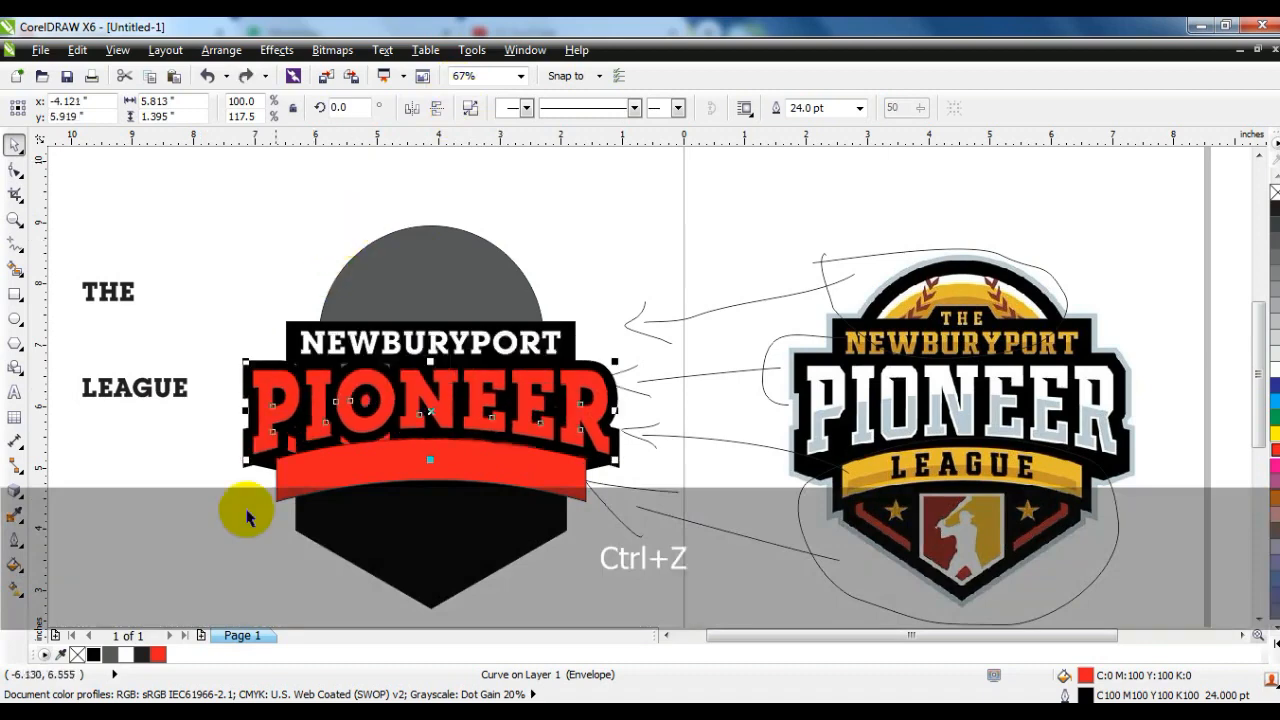
pyautogui.click(240, 513)
pyautogui.click(268, 480)
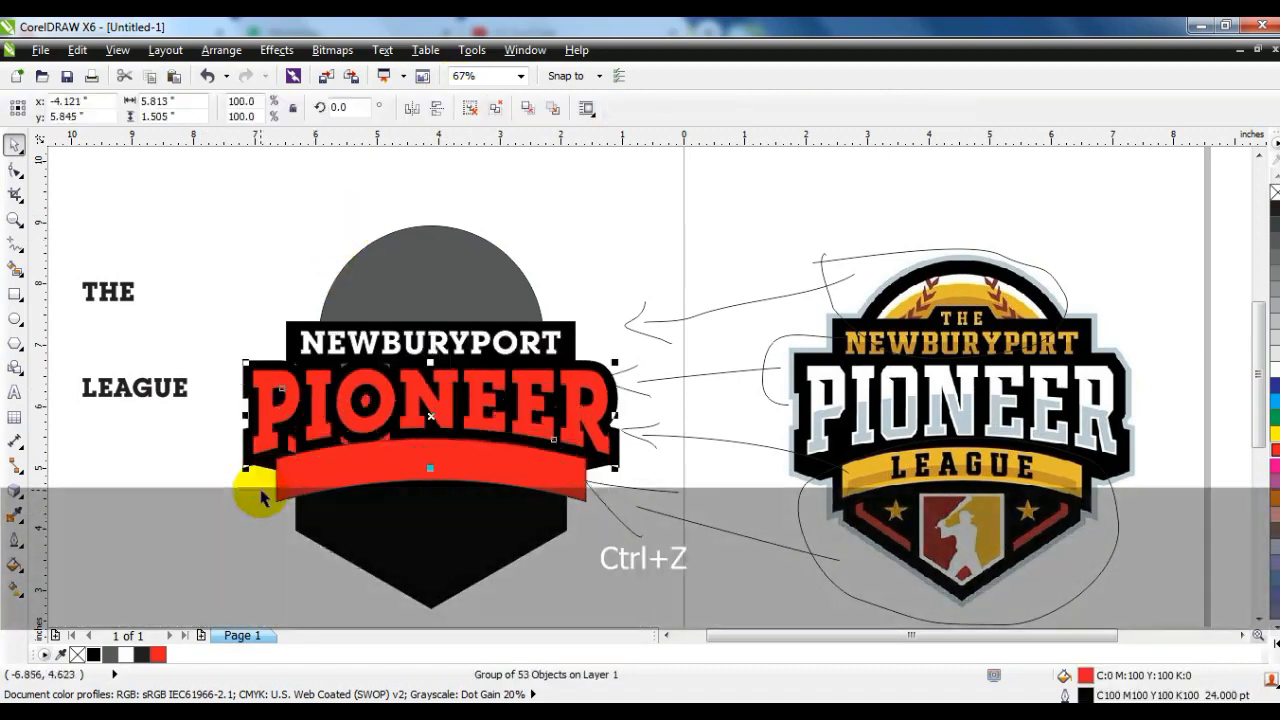
pyautogui.click(171, 541)
# Step: Fill the PIONEER lettering with white
pyautogui.click(528, 432)
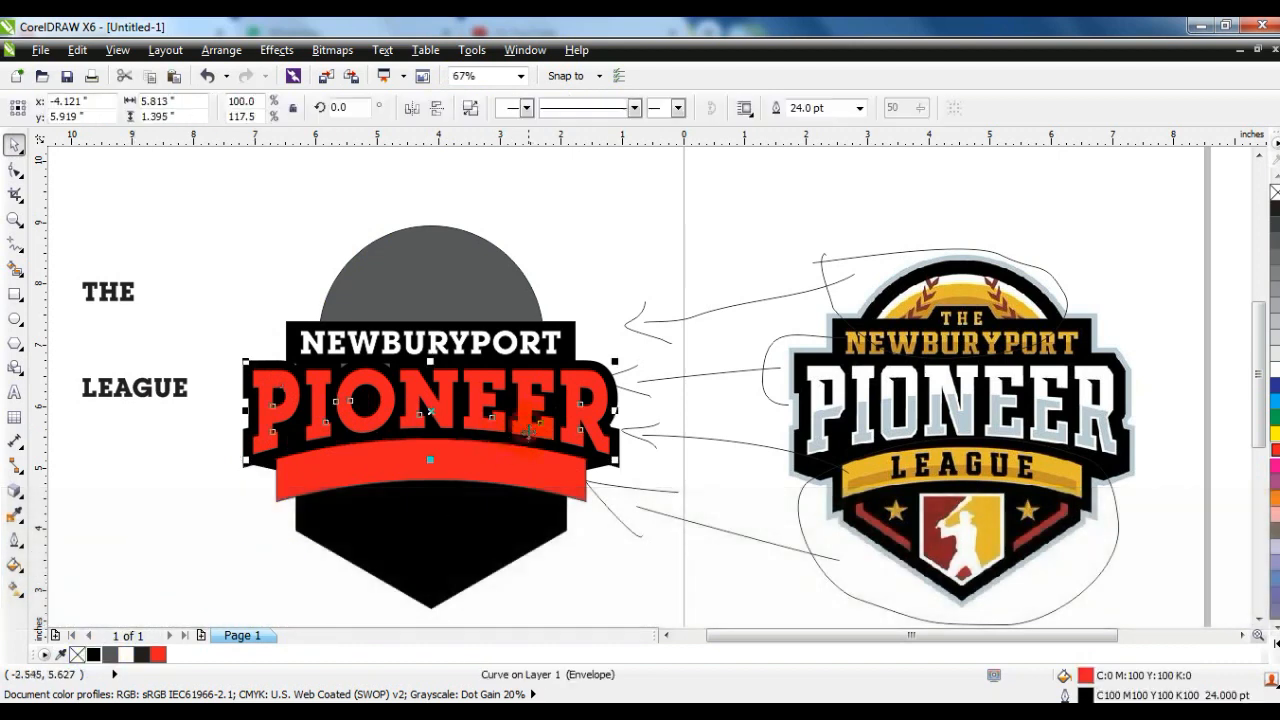
pyautogui.click(1273, 372)
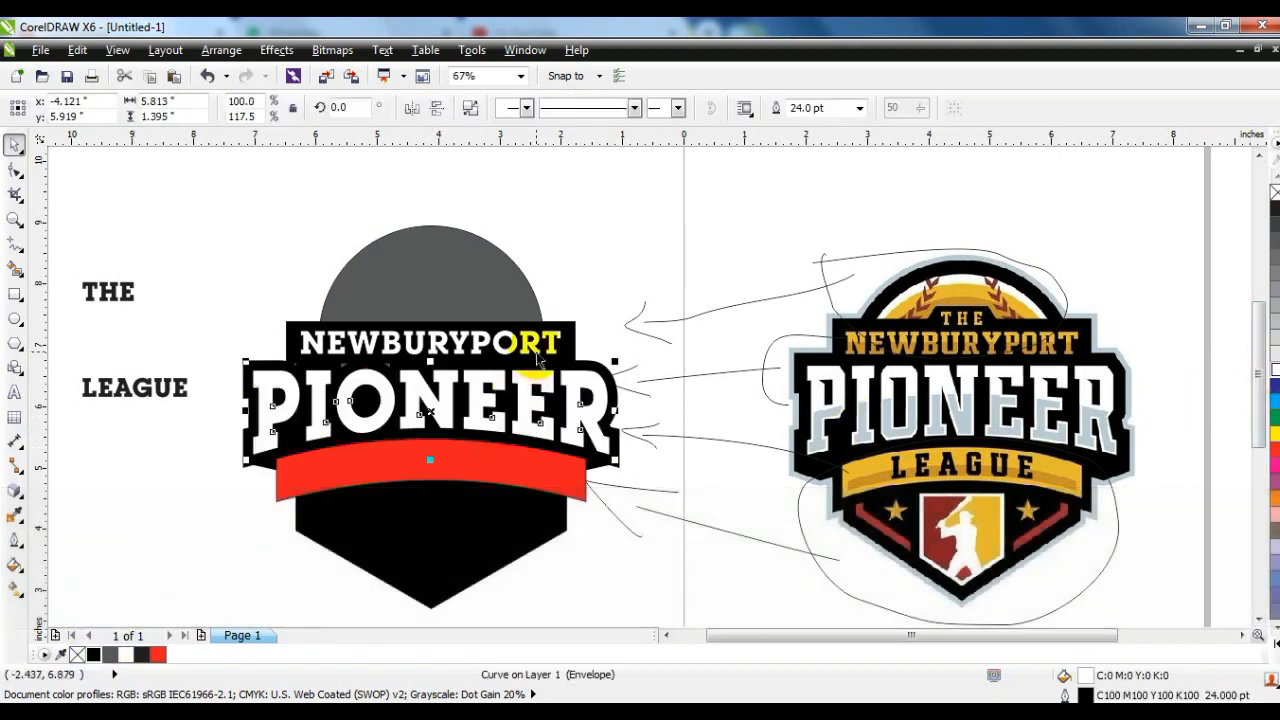
pyautogui.click(181, 560)
# Step: Change the fill of the arched banner below PIONEER to golden yellow
pyautogui.click(440, 457)
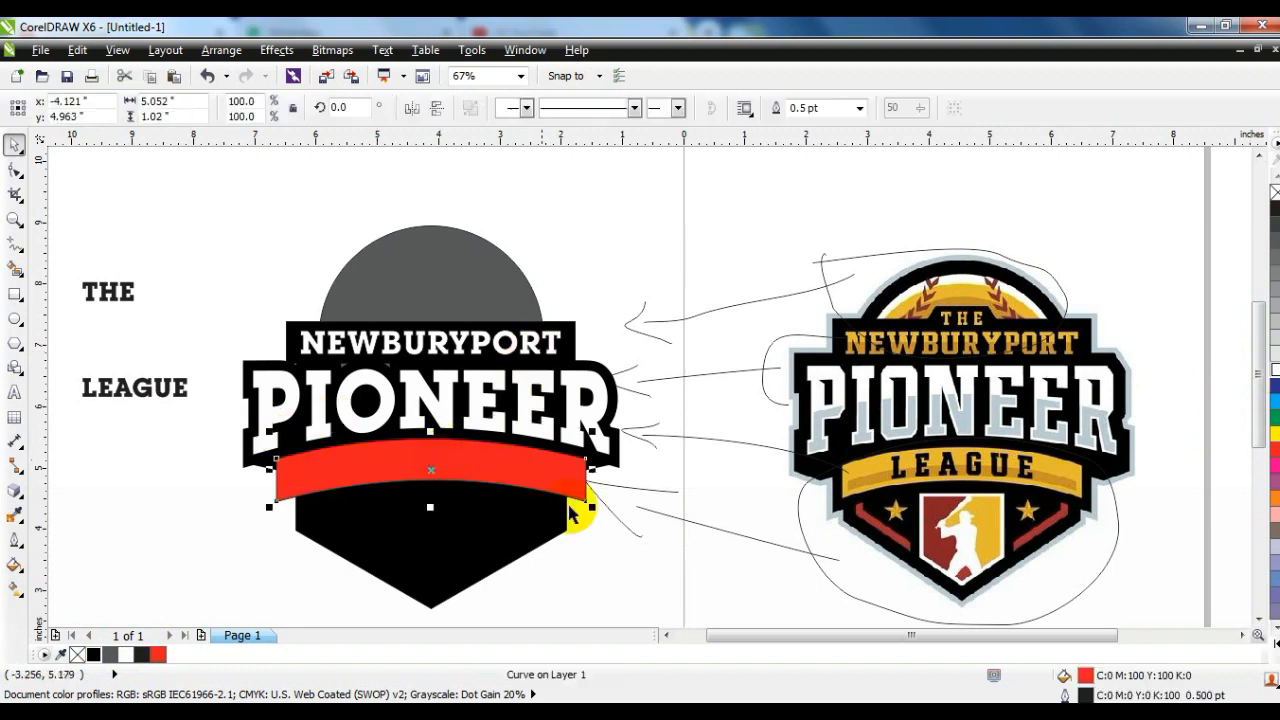
pyautogui.click(1276, 644)
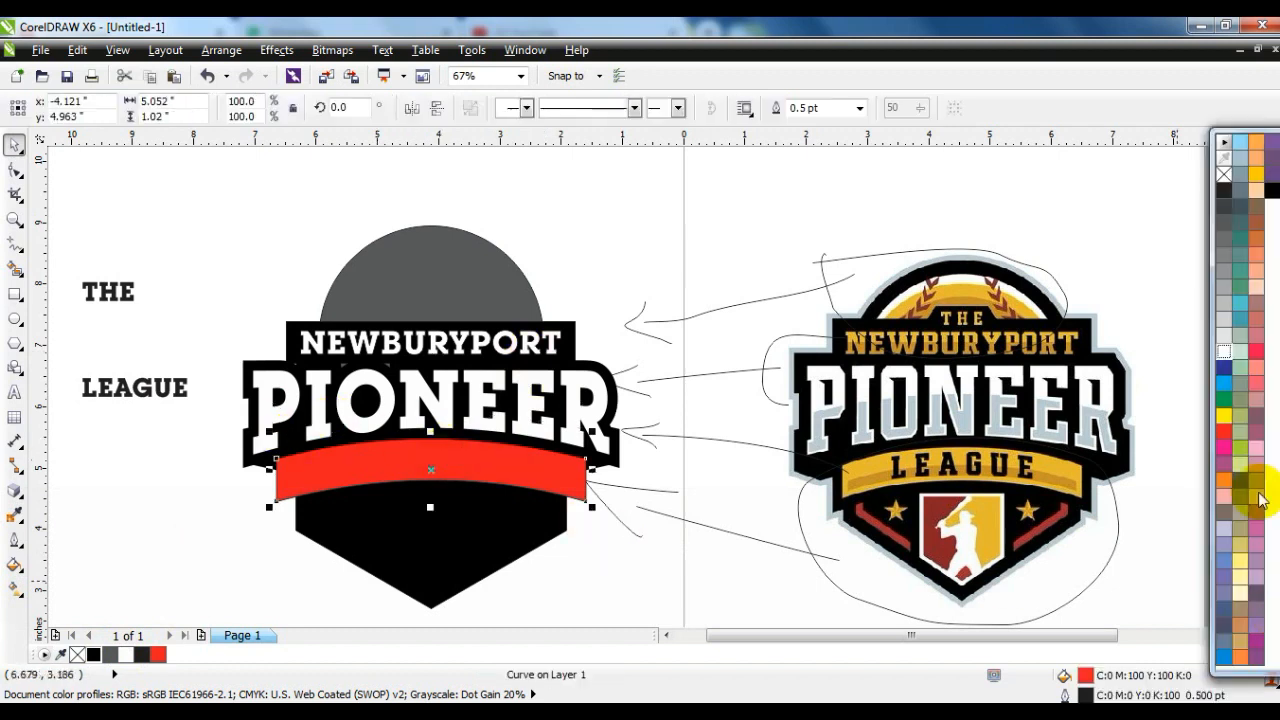
pyautogui.click(1257, 184)
pyautogui.click(241, 540)
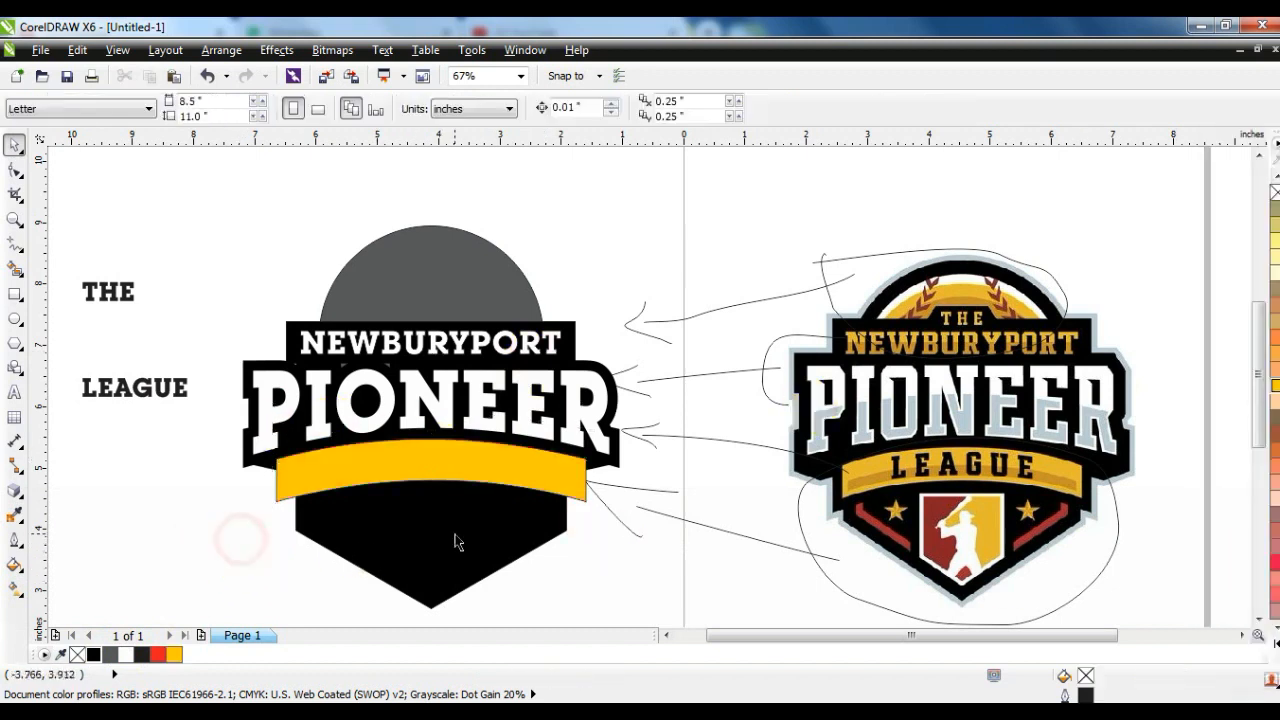
# Step: Shrink the black hexagon to about 4.23 inches wide, and lower the grey circle and centre it horizontally on the NEWBURYPORT bar
pyautogui.click(457, 541)
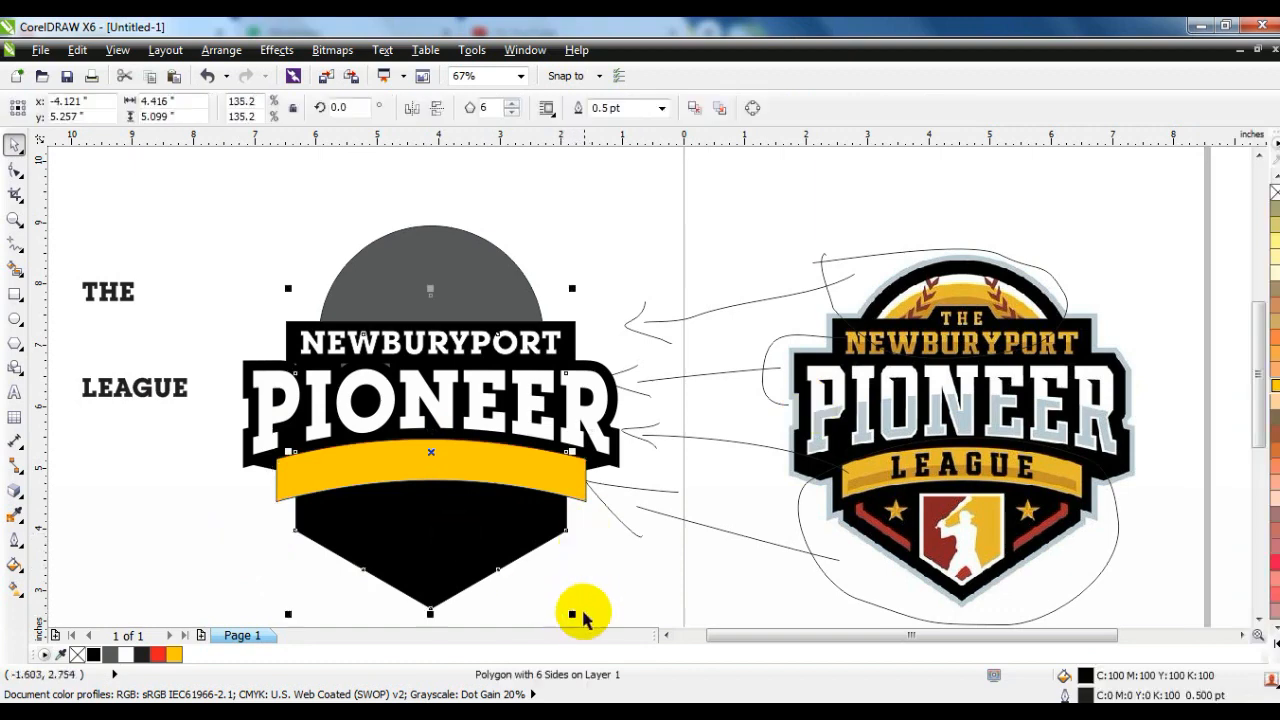
pyautogui.moveTo(573, 612); pyautogui.dragTo(567, 608)
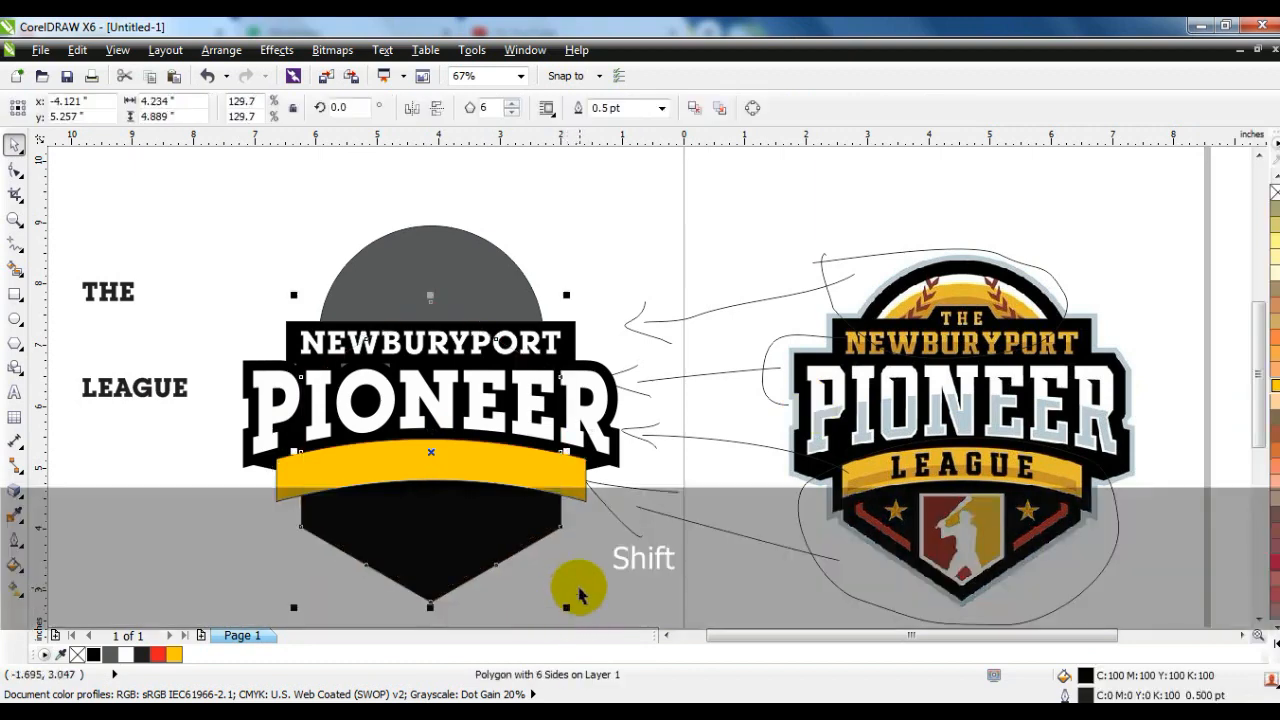
pyautogui.click(400, 264)
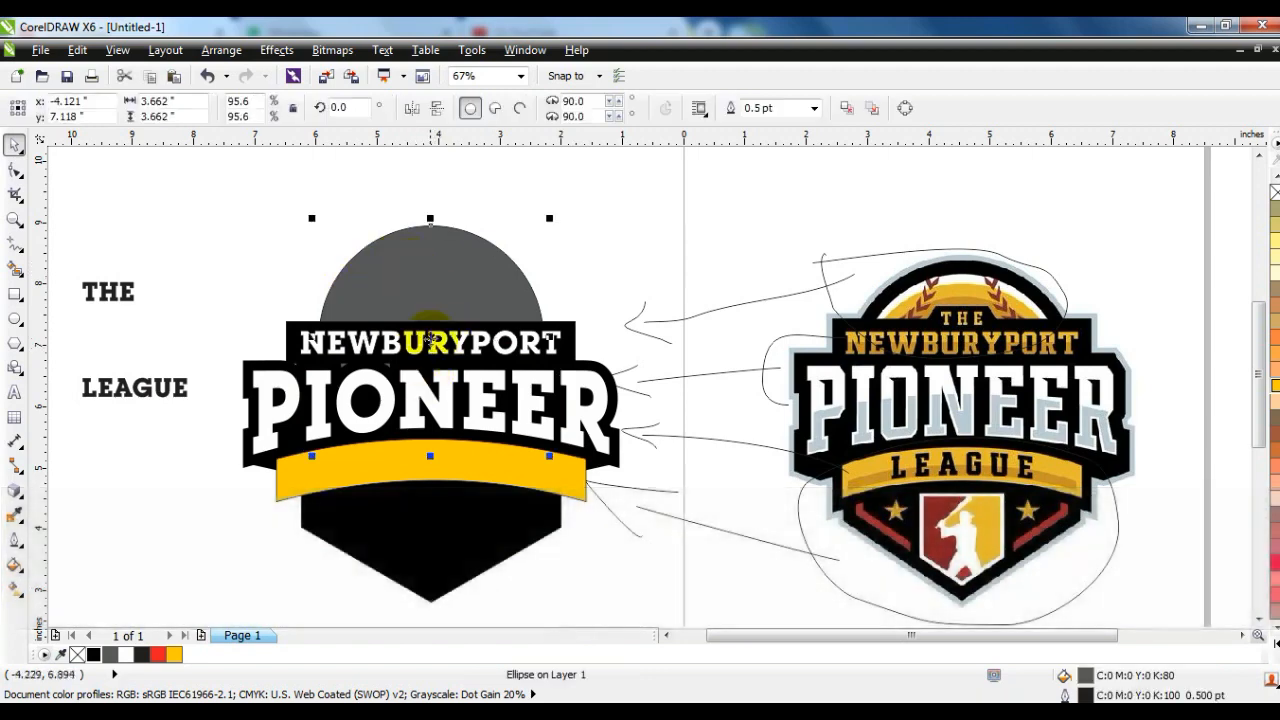
pyautogui.moveTo(430, 350); pyautogui.dragTo(430, 352)
pyautogui.keyDown('shift'); pyautogui.click(572, 322); pyautogui.keyUp('shift')
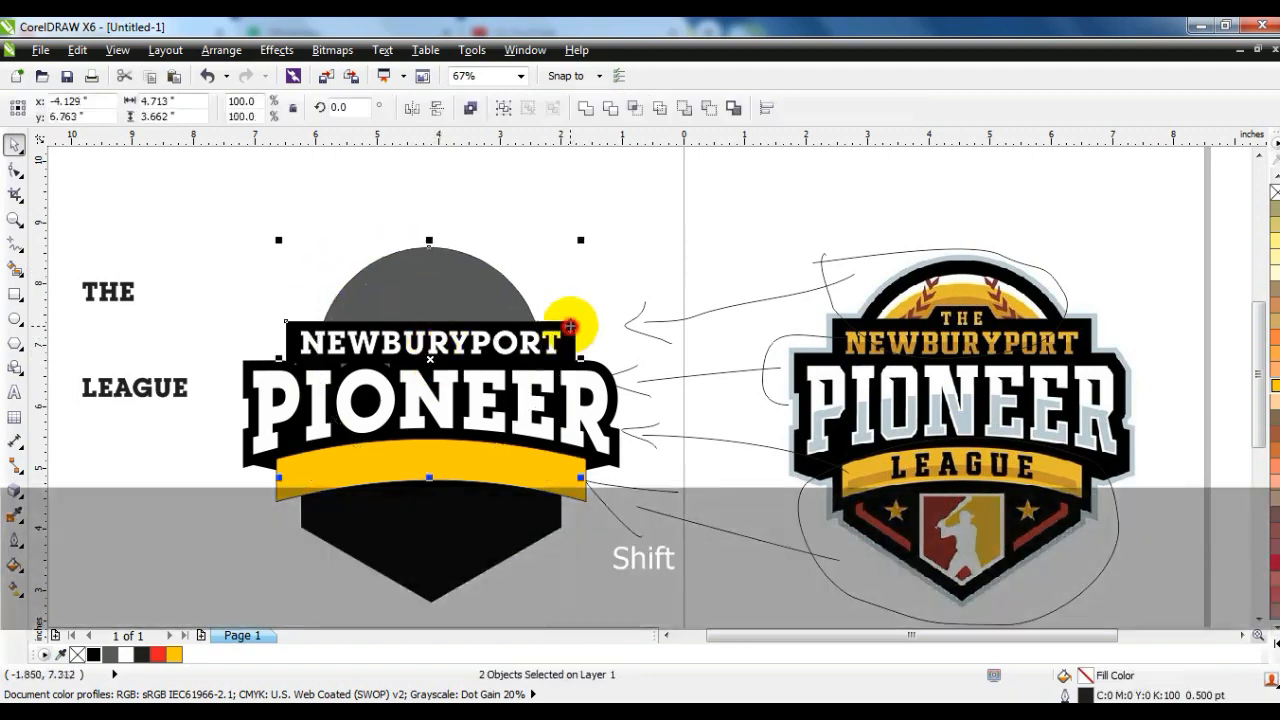
pyautogui.press('c')
pyautogui.click(573, 285)
# Step: Create three smaller concentric copies of the grey circle, the innermost about 2.4 inches in diameter
pyautogui.click(457, 277)
pyautogui.moveTo(551, 237); pyautogui.dragTo(508, 281)
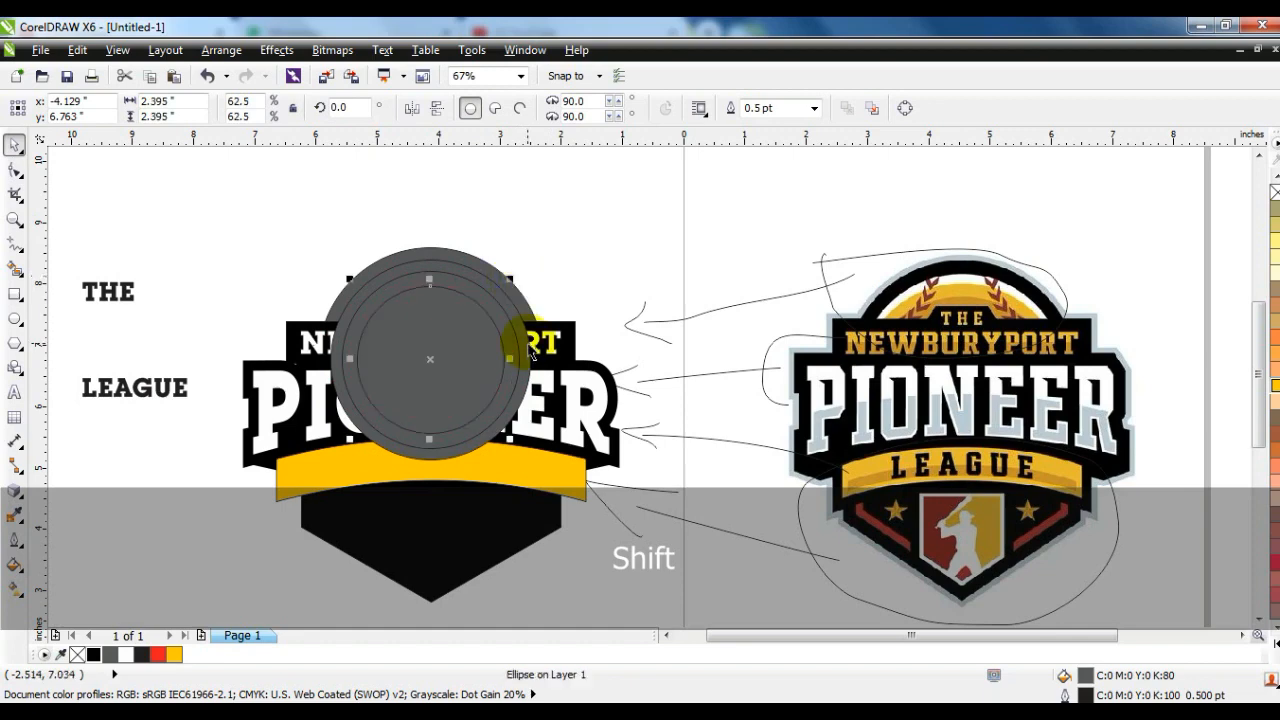
# Step: Give the innermost circle a uniform brown fill of C45 M53 Y98 K31
pyautogui.click(15, 565)
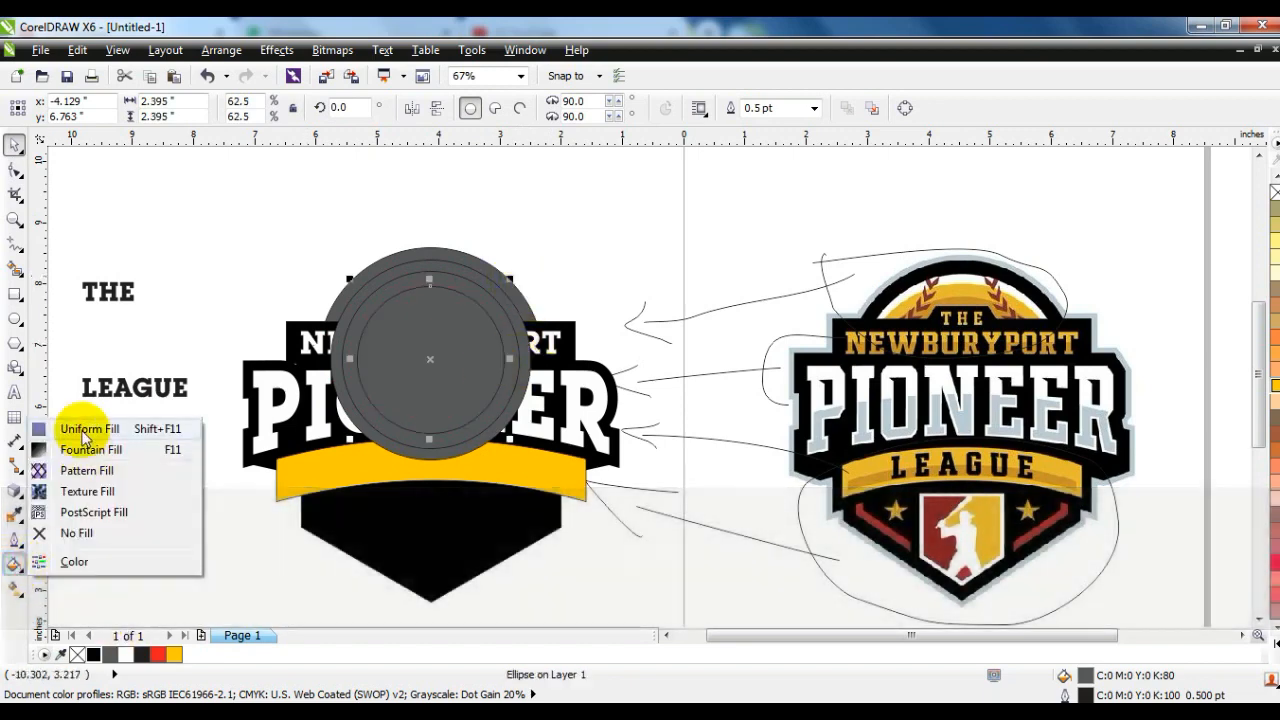
pyautogui.click(82, 425)
pyautogui.click(968, 209)
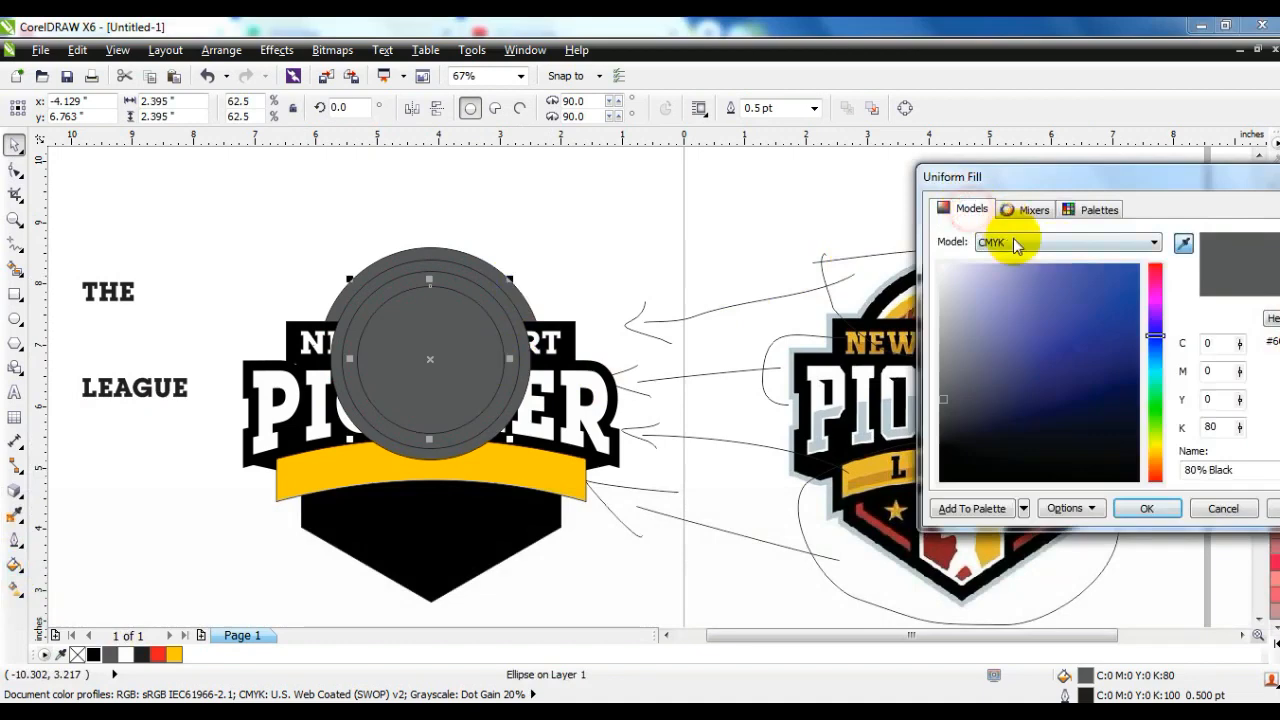
pyautogui.moveTo(1048, 186); pyautogui.dragTo(929, 422)
pyautogui.moveTo(1068, 401); pyautogui.dragTo(1171, 338)
pyautogui.moveTo(1150, 500); pyautogui.dragTo(1165, 626)
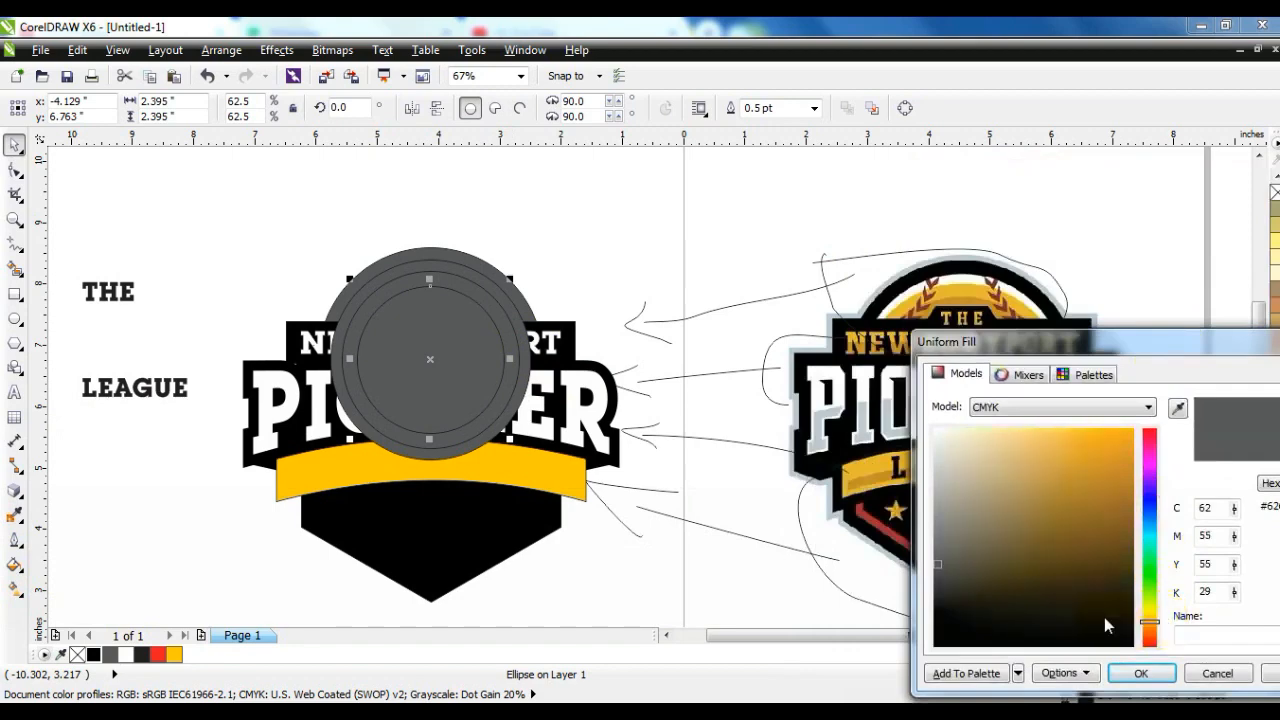
pyautogui.click(1029, 556)
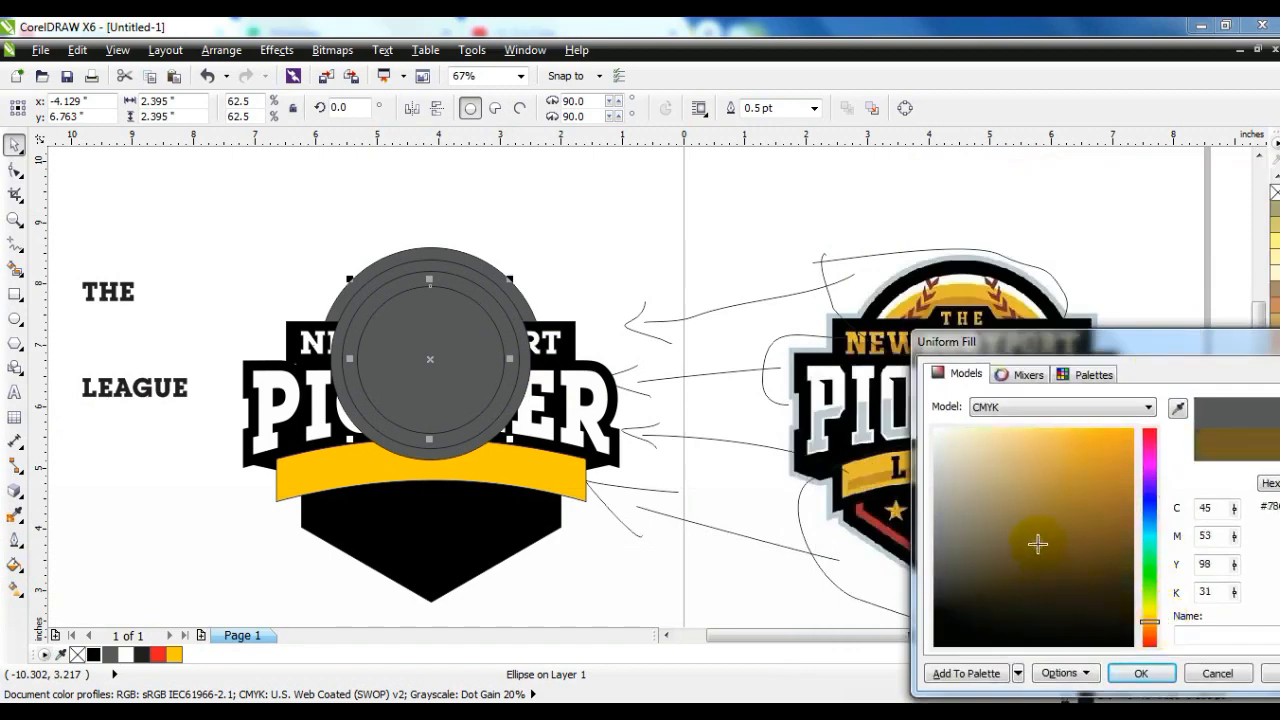
pyautogui.click(1138, 673)
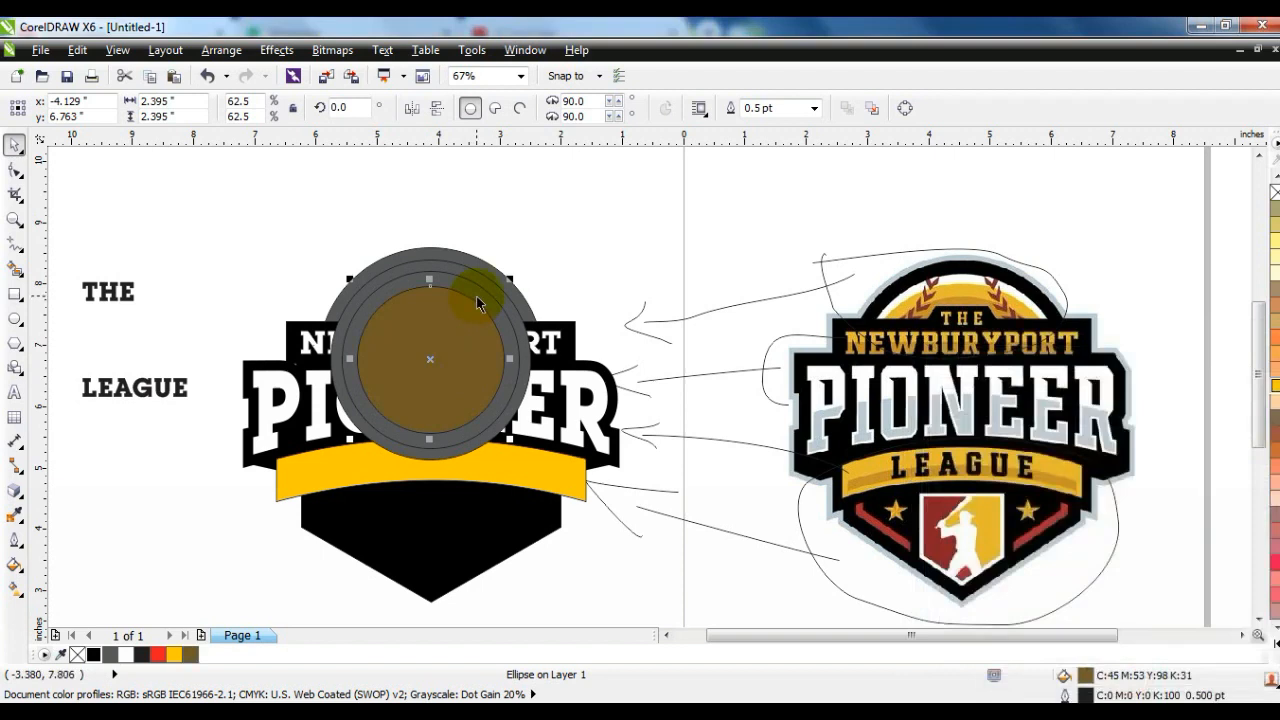
# Step: Fill the three remaining concentric circles, from the inside outward, with golden yellow, white and black
pyautogui.click(477, 297)
pyautogui.click(174, 655)
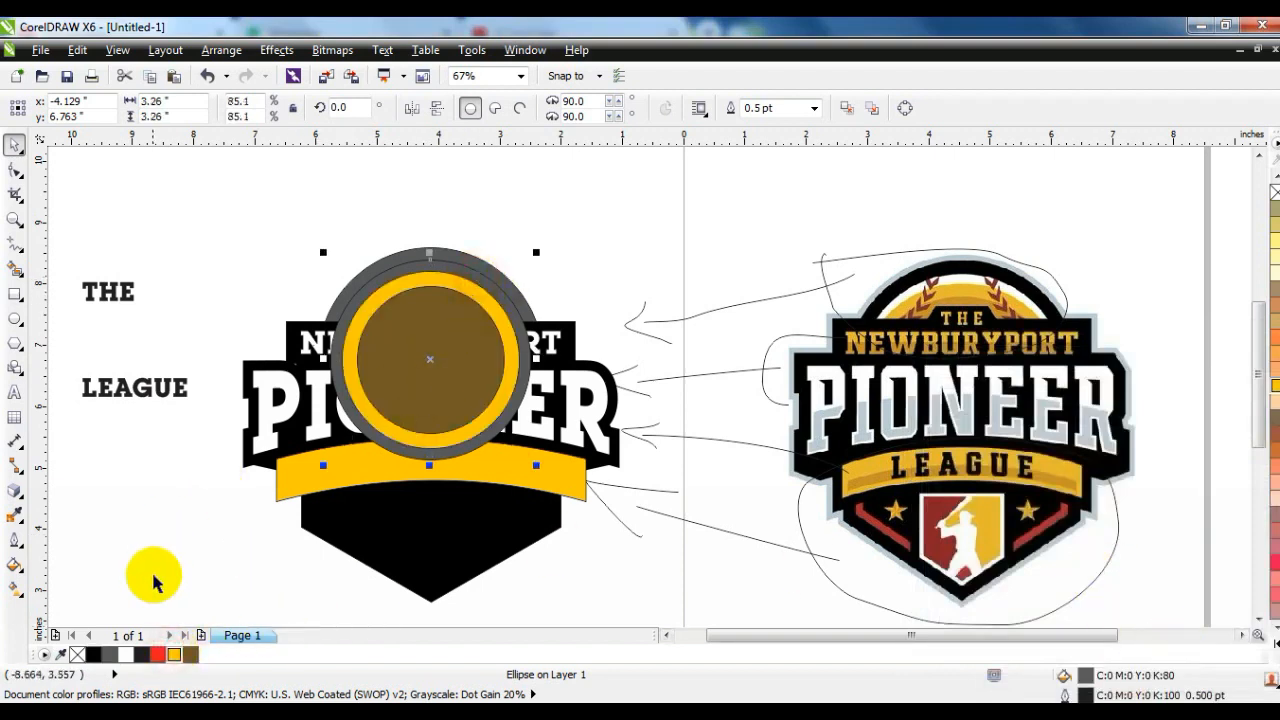
pyautogui.click(93, 655)
pyautogui.click(125, 655)
pyautogui.click(498, 279)
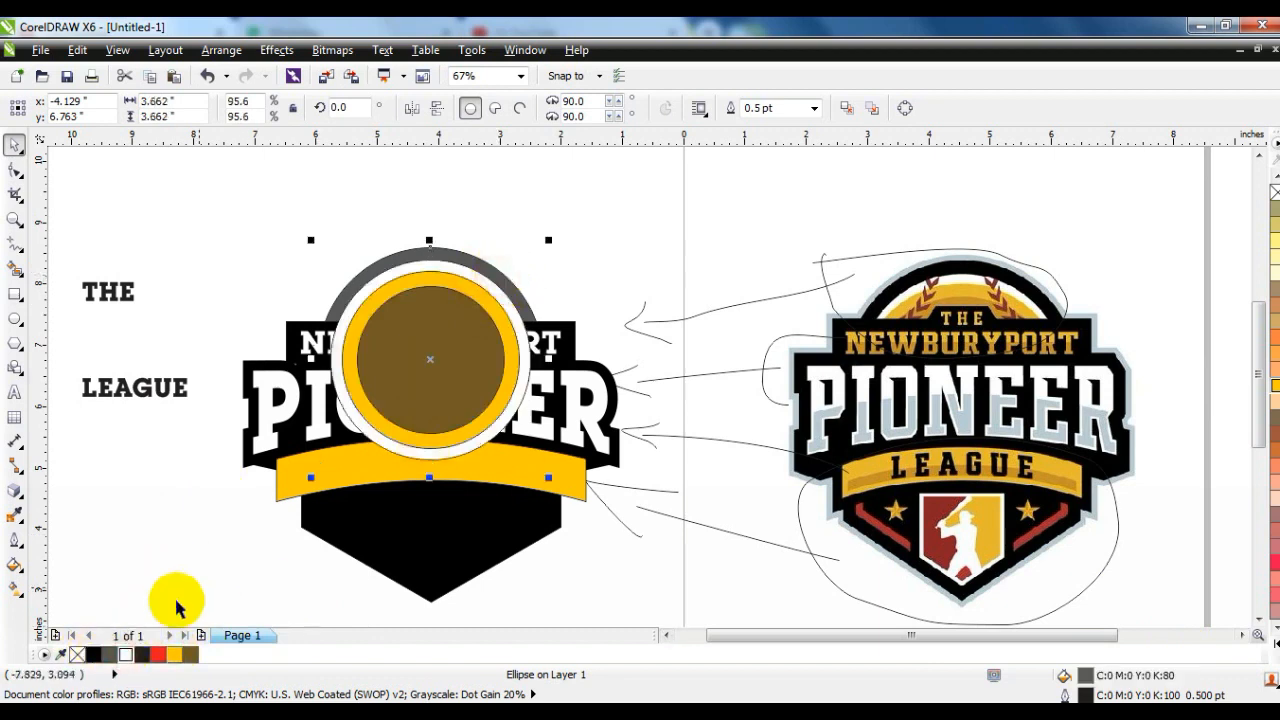
pyautogui.click(93, 655)
# Step: Send all four concentric circles behind the other badge shapes and remove their outlines
pyautogui.click(467, 272)
pyautogui.keyDown('shift'); pyautogui.click(465, 282); pyautogui.keyUp('shift')
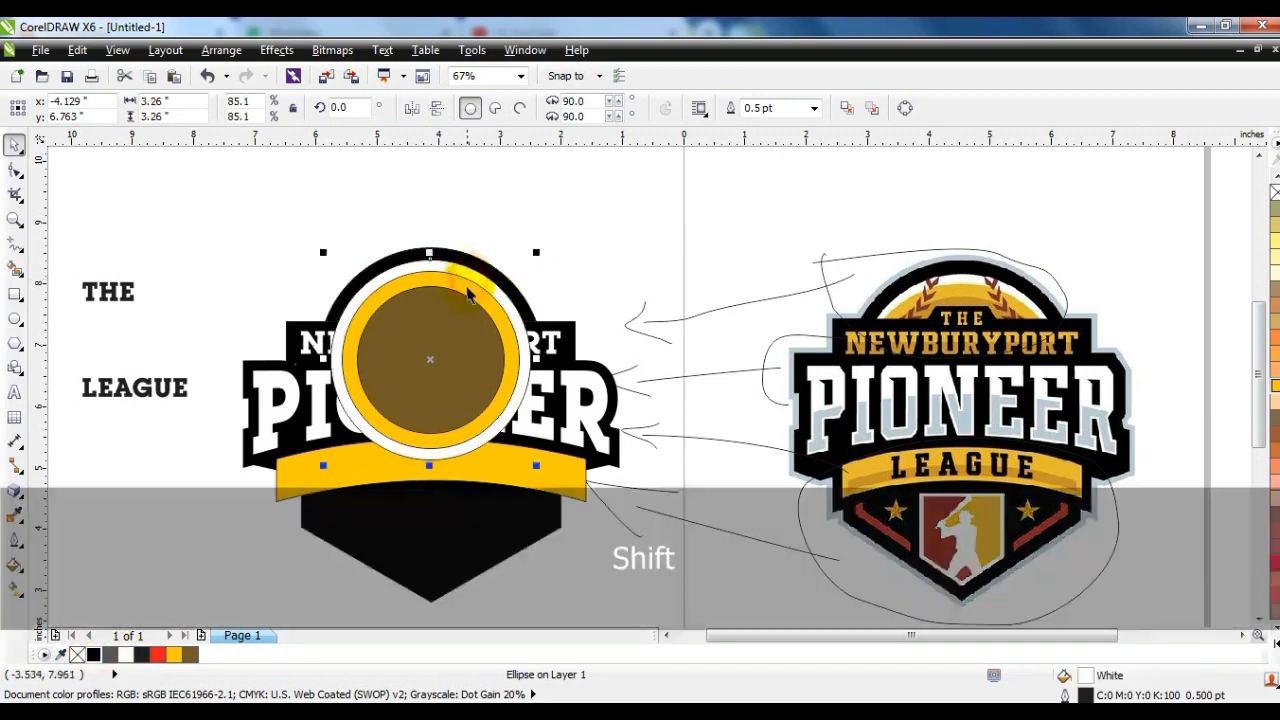
pyautogui.press('shift+Next')
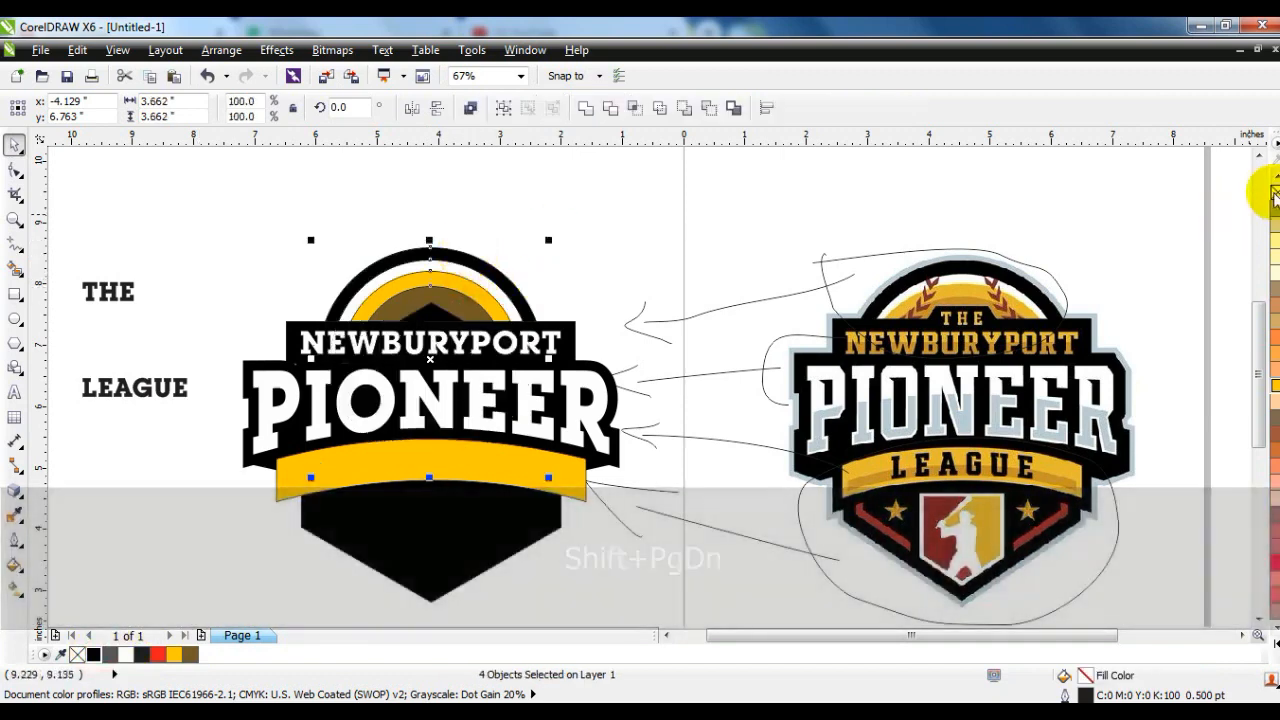
pyautogui.rightClick(1273, 191)
pyautogui.click(541, 218)
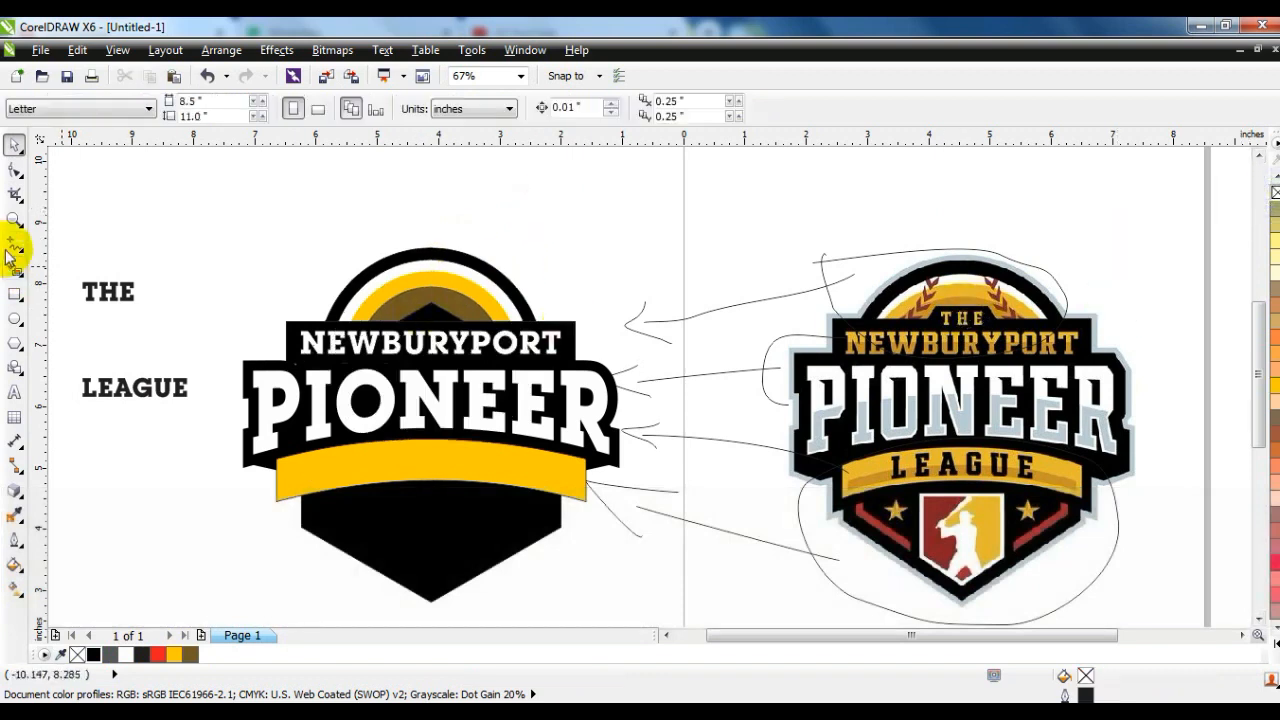
# Step: Draw a rectangle about 0.96 inches wide over the left half of the brown arch, just above the NEWBURYPORT bar
pyautogui.click(13, 218)
pyautogui.moveTo(300, 243); pyautogui.dragTo(1100, 447)
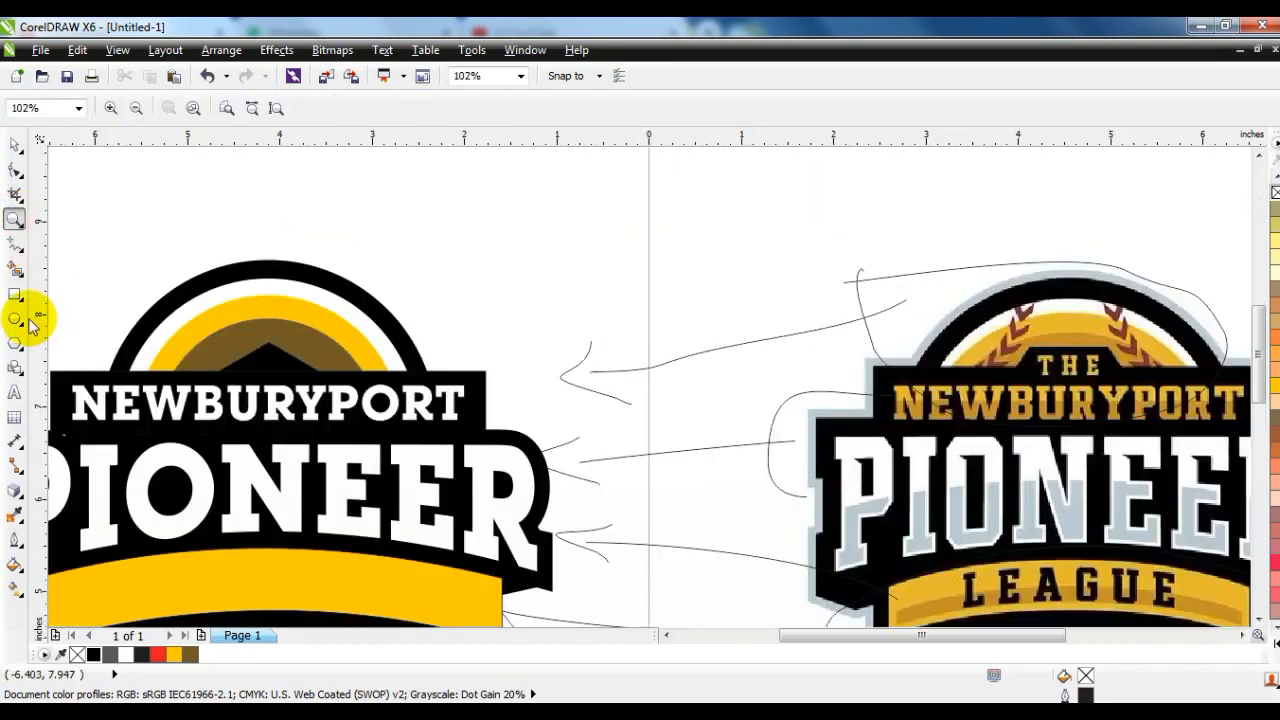
pyautogui.click(14, 294)
pyautogui.moveTo(265, 340); pyautogui.dragTo(249, 358)
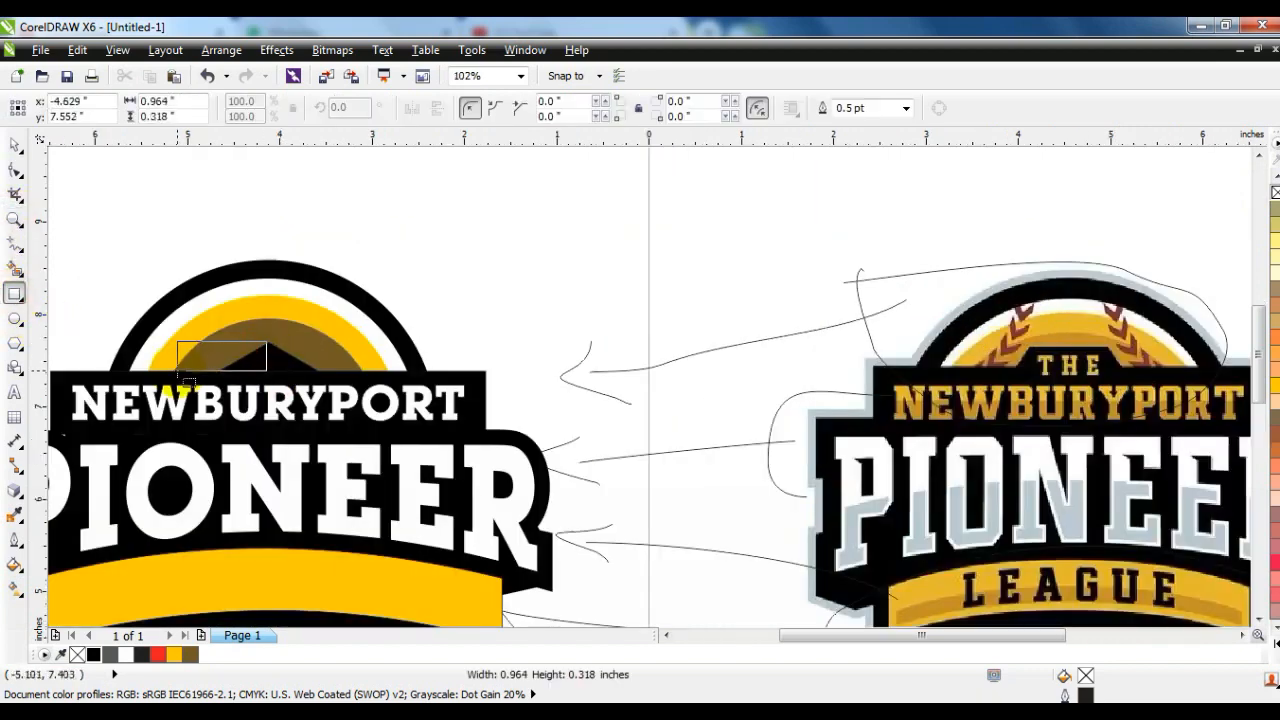
# Step: Convert the small rectangle to curves and shift its upper-left node inward to slant the left side
pyautogui.click(15, 170)
pyautogui.hotkey('ctrl', 'q')
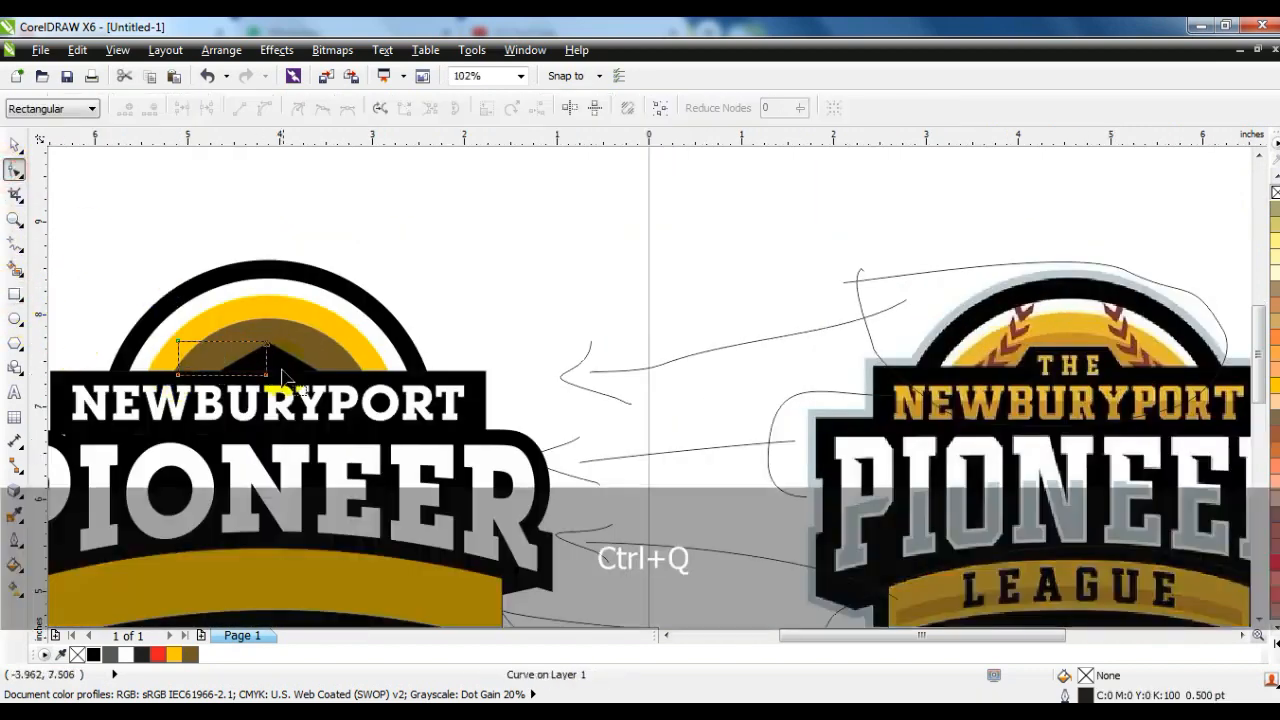
pyautogui.moveTo(177, 344); pyautogui.dragTo(195, 344)
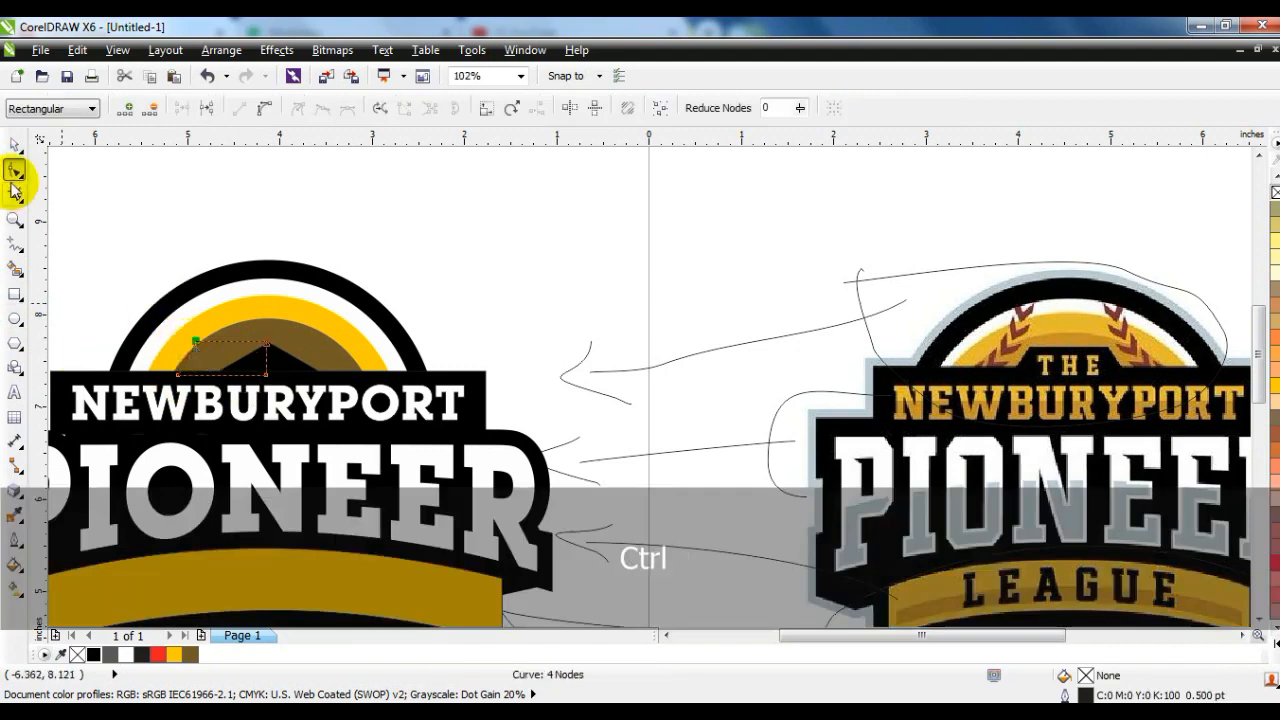
# Step: Fill the small slanted shape with black and weld it with a copy mirrored to its right, forming a trapezoid
pyautogui.click(13, 148)
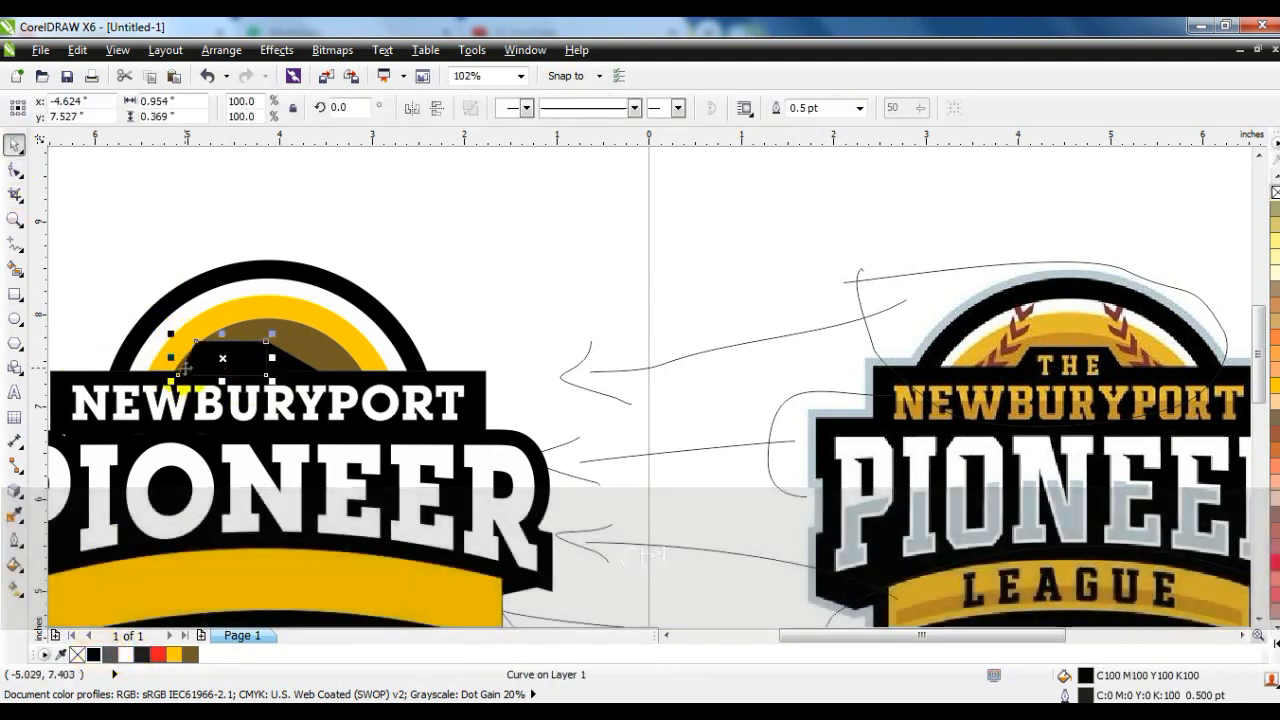
pyautogui.moveTo(173, 360); pyautogui.dragTo(355, 355)
pyautogui.rightClick(298, 364)
pyautogui.keyDown('shift'); pyautogui.click(232, 358); pyautogui.keyUp('shift')
pyautogui.click(584, 112)
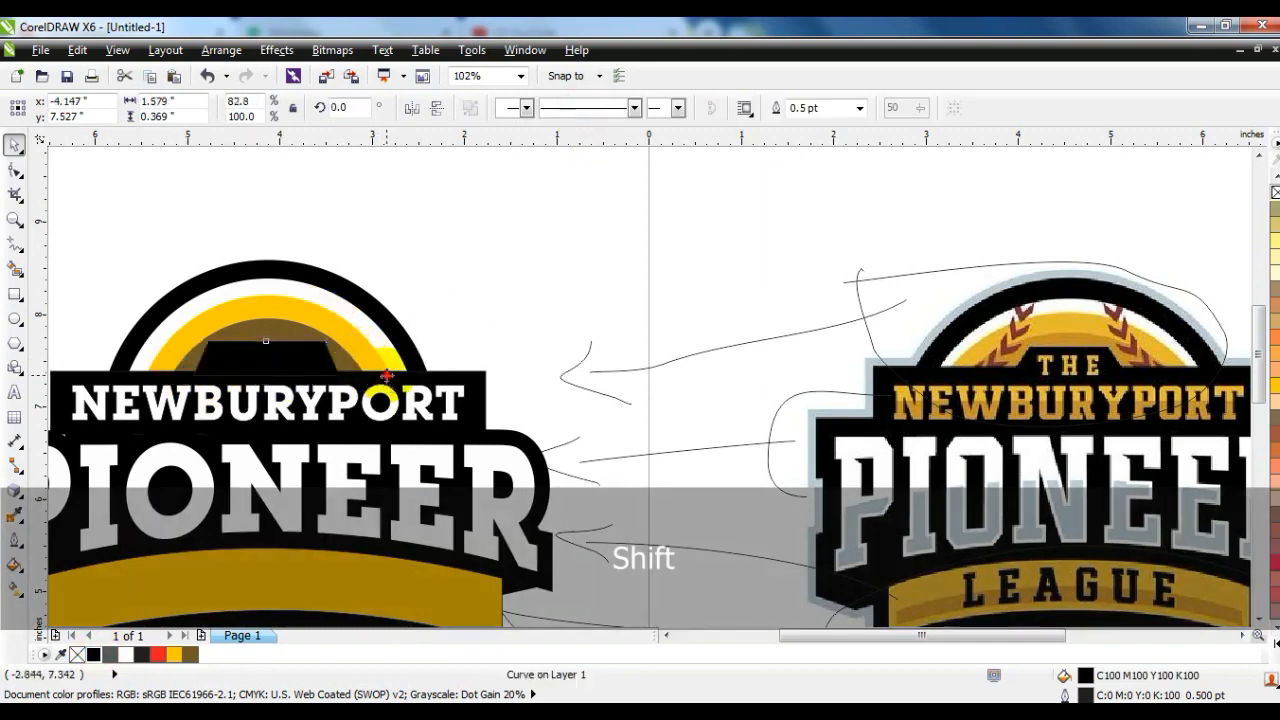
# Step: Centre the trapezoid horizontally on the badge and weld it to the black NEWBURYPORT bar
pyautogui.keyDown('shift'); pyautogui.click(388, 375); pyautogui.keyUp('shift')
pyautogui.press('c')
pyautogui.click(299, 372)
pyautogui.keyDown('shift'); pyautogui.click(479, 377); pyautogui.keyUp('shift')
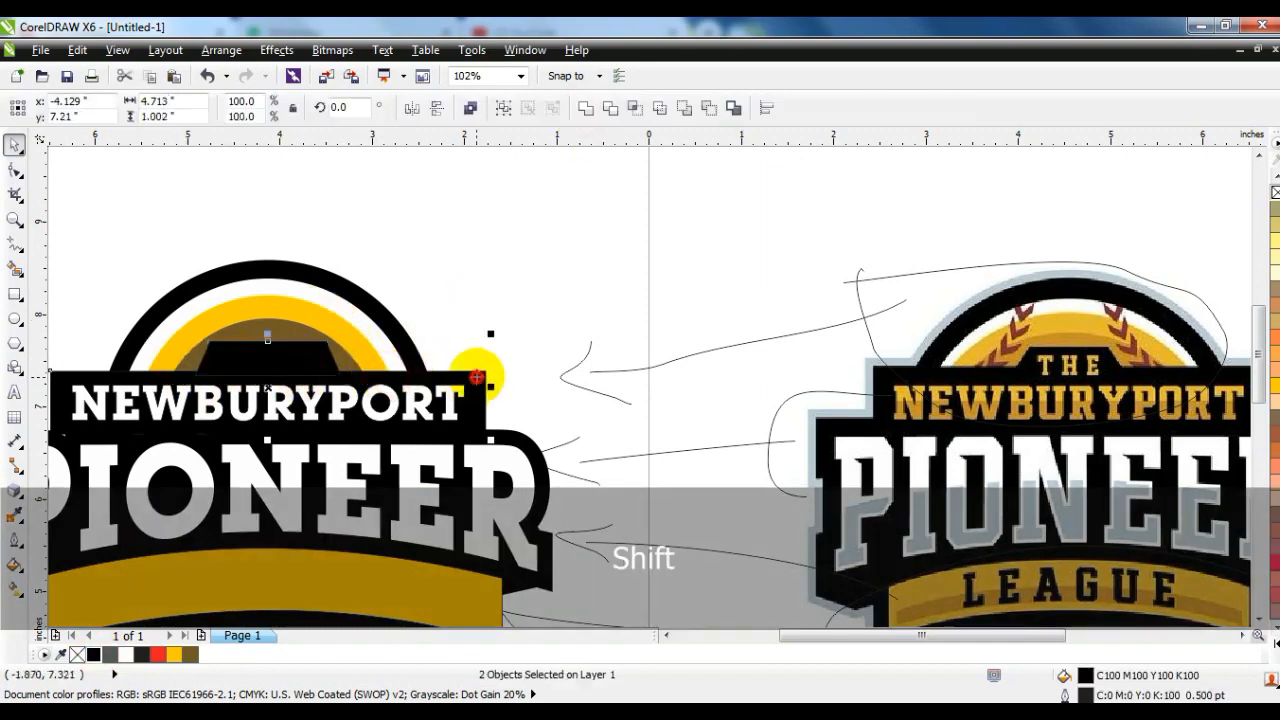
pyautogui.click(590, 110)
pyautogui.press('F3')
pyautogui.press('Escape')
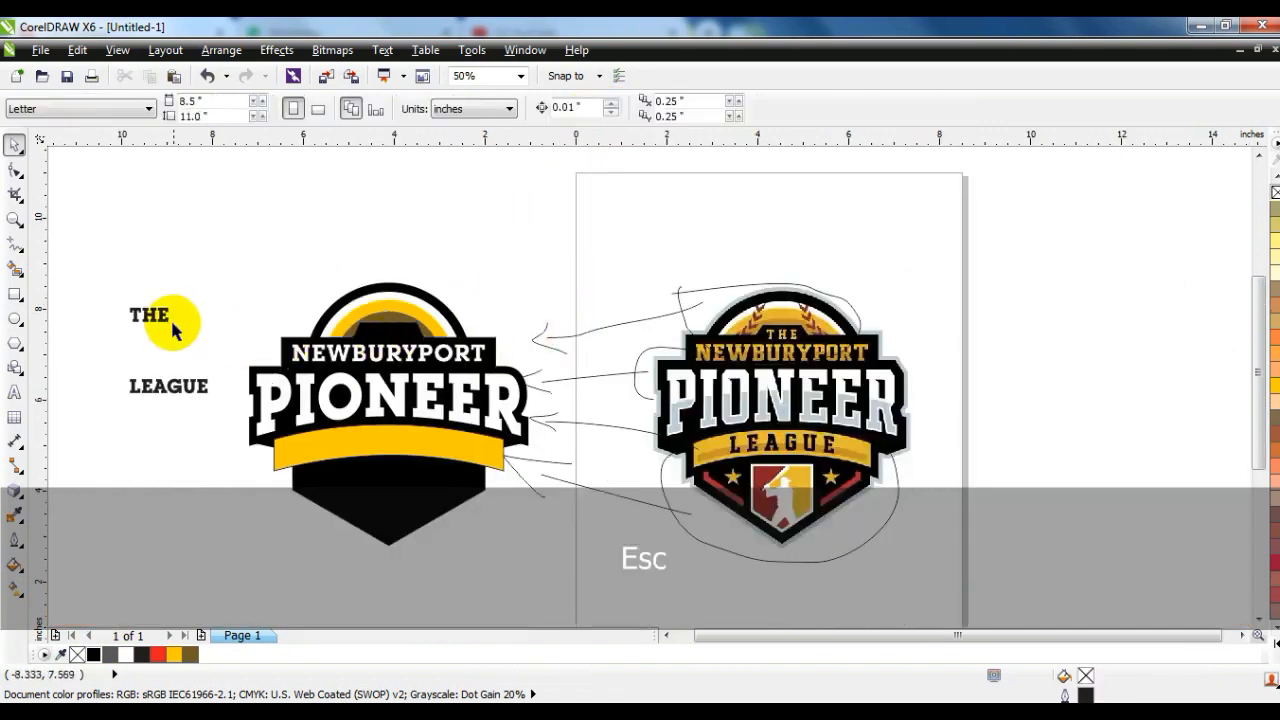
# Step: Move the word THE onto the trapezoid, fill it with white and centre it horizontally above NEWBURYPORT
pyautogui.moveTo(160, 318); pyautogui.dragTo(395, 334)
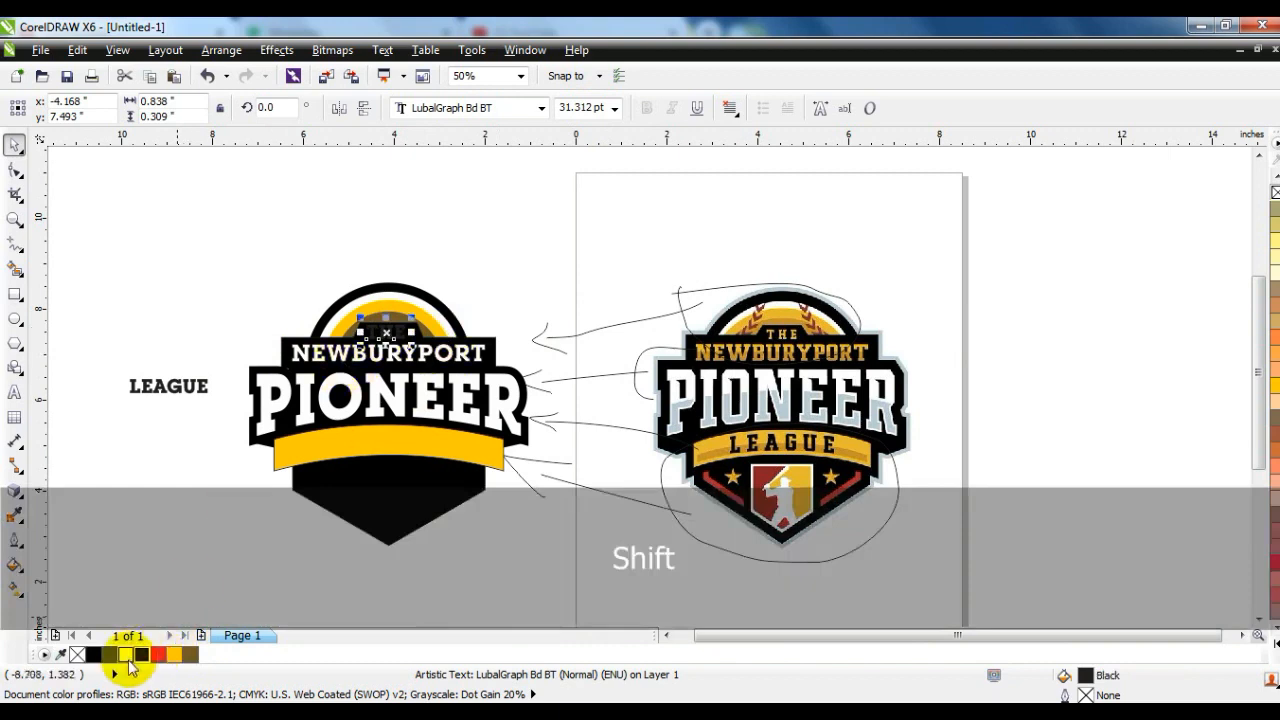
pyautogui.click(126, 655)
pyautogui.keyDown('shift'); pyautogui.click(427, 343); pyautogui.keyUp('shift')
pyautogui.press('c')
pyautogui.click(462, 229)
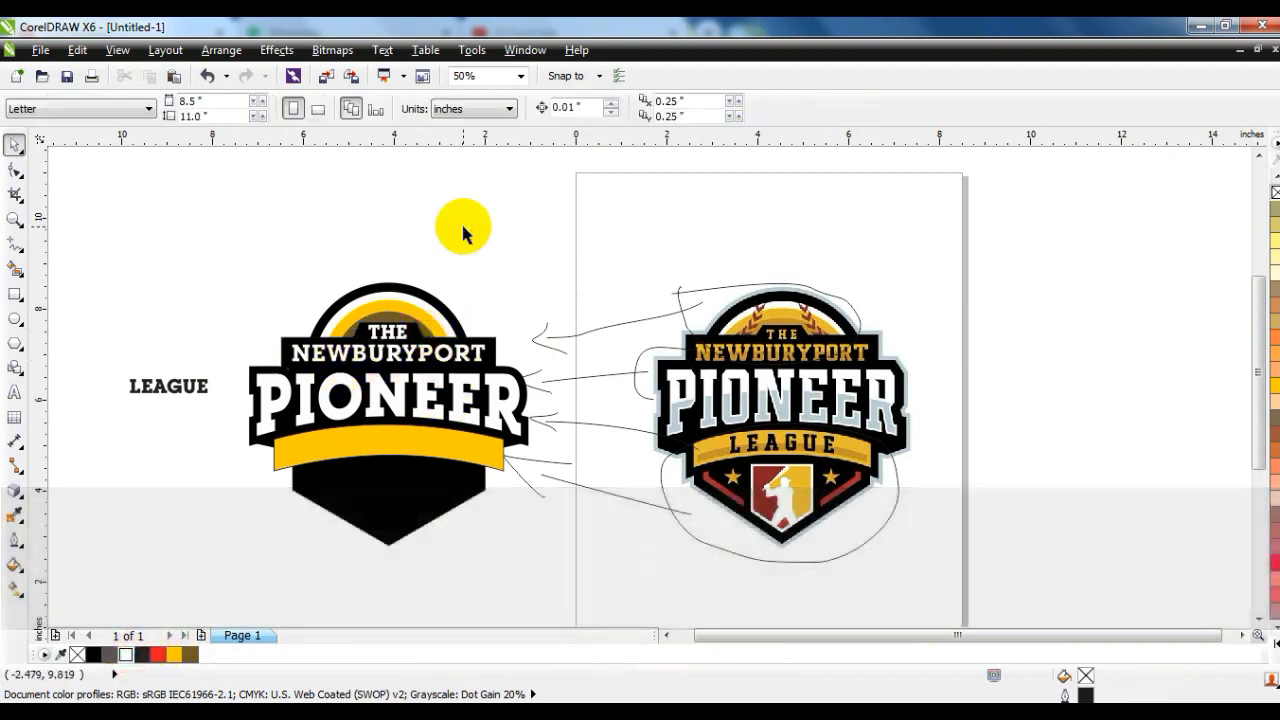
# Step: Add a one-step inside contour with a 0.262-inch offset to the yellow banner
pyautogui.moveTo(89, 234); pyautogui.dragTo(1051, 606)
pyautogui.hotkey('shift', 'F2')
pyautogui.press('Escape')
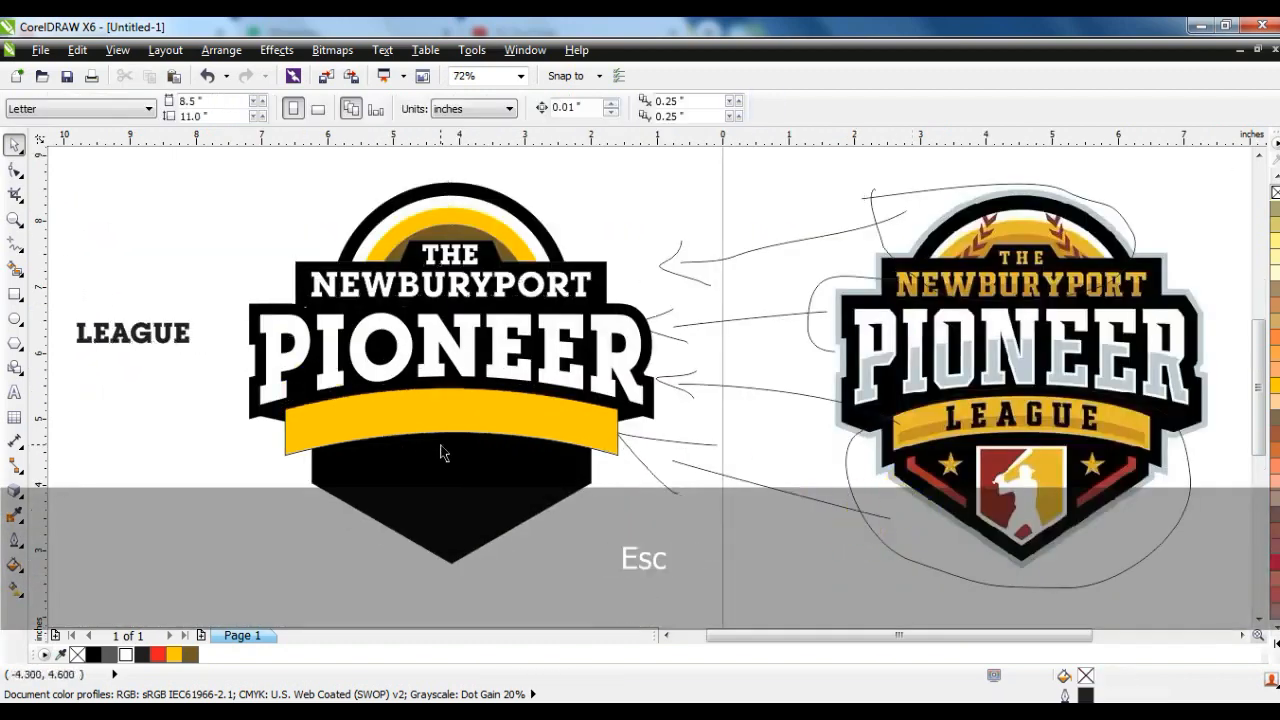
pyautogui.click(480, 425)
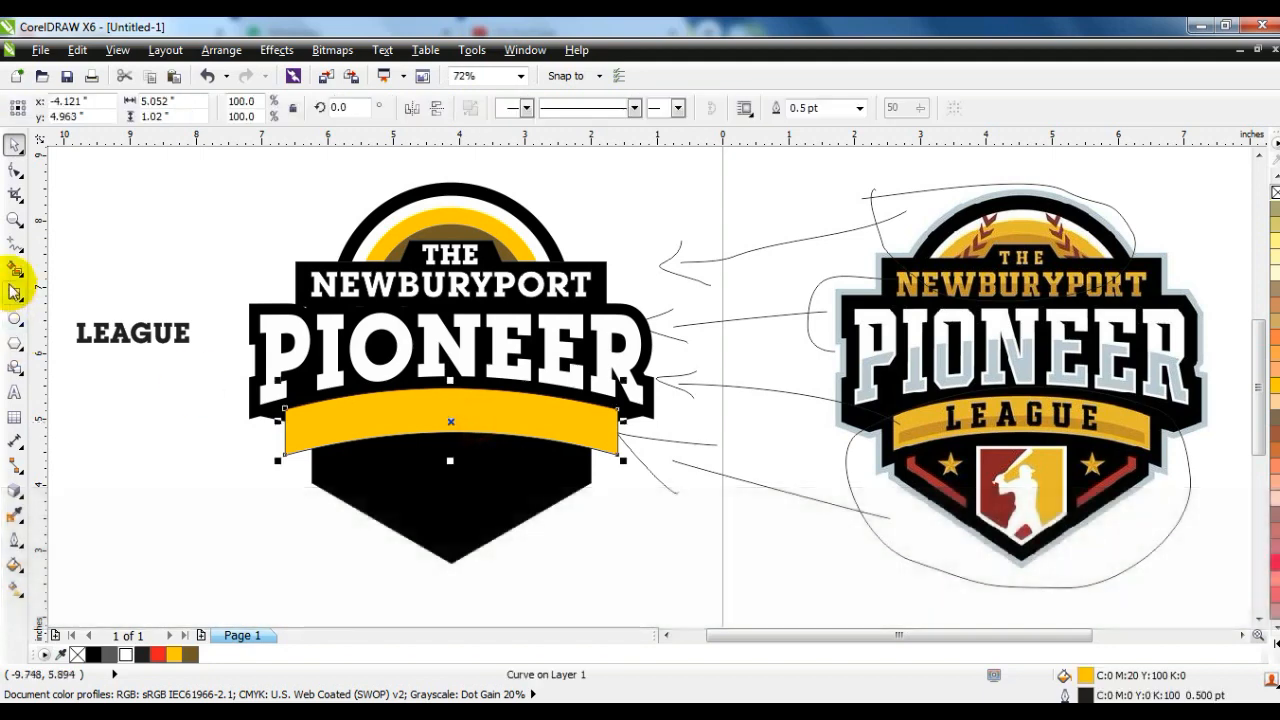
pyautogui.click(16, 220)
pyautogui.moveTo(234, 348); pyautogui.dragTo(728, 514)
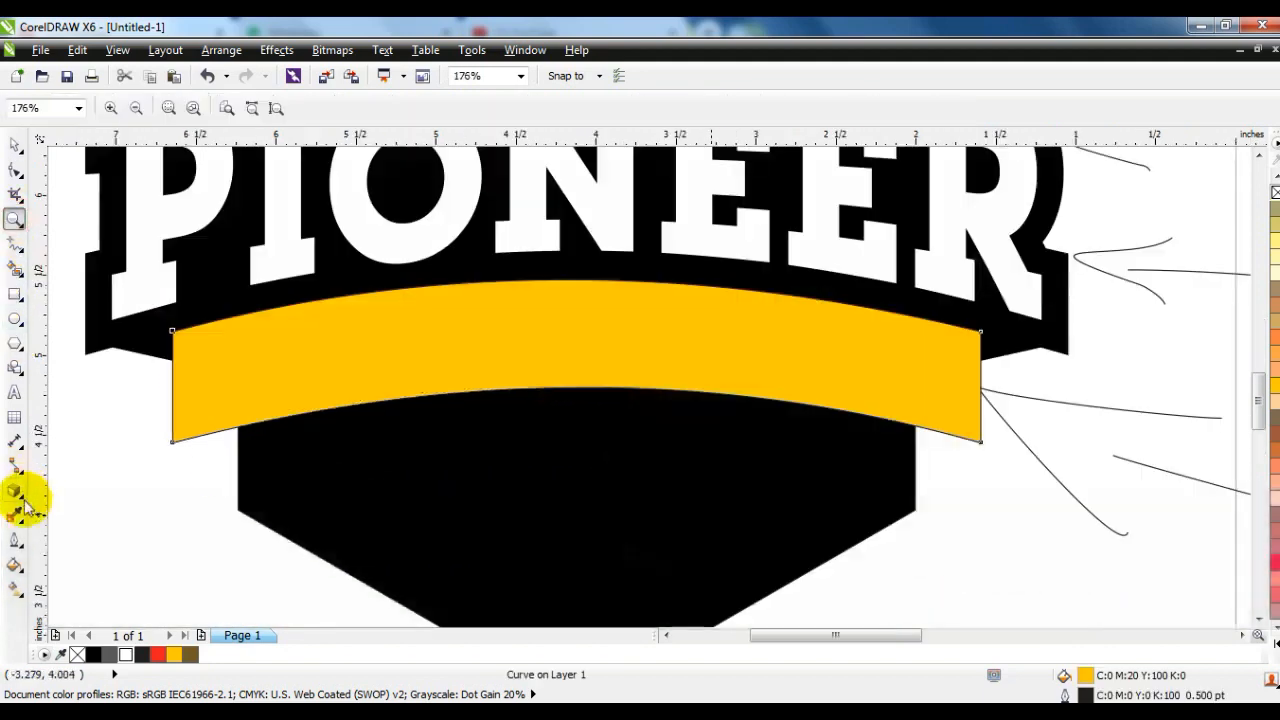
pyautogui.click(25, 497)
pyautogui.moveTo(577, 284); pyautogui.dragTo(584, 331)
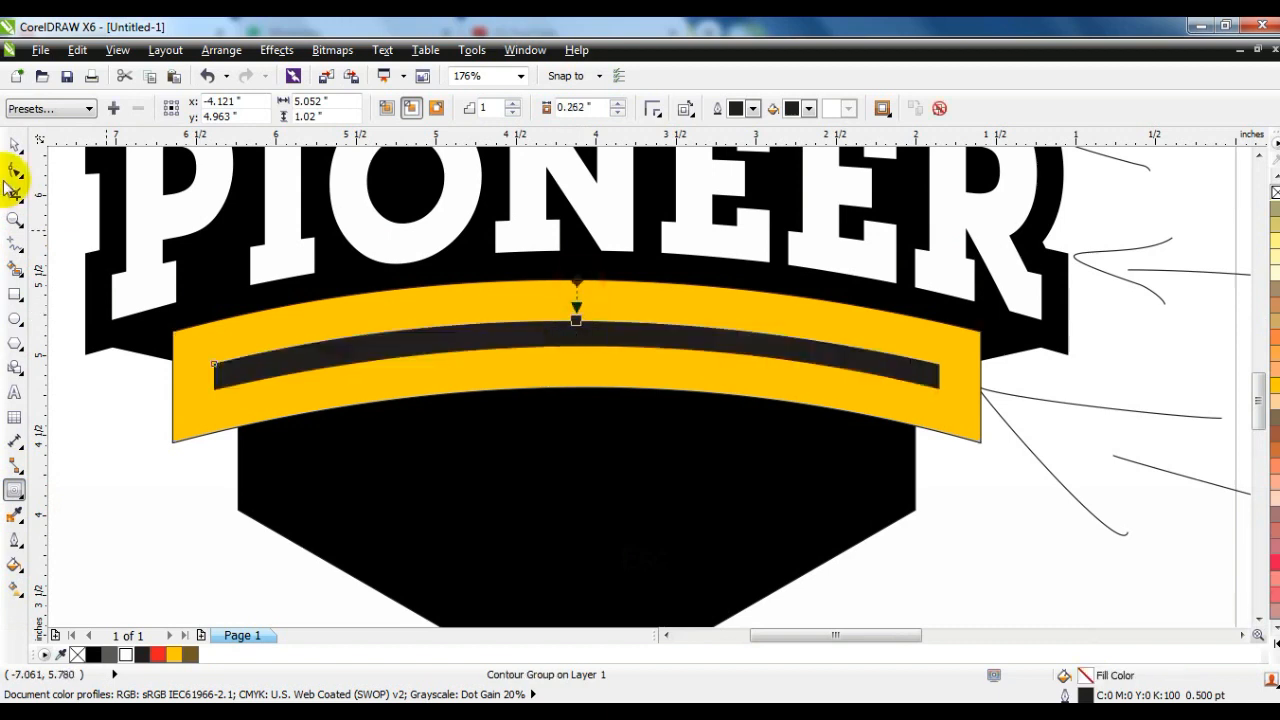
# Step: Break the banner's contour group apart
pyautogui.click(14, 152)
pyautogui.click(226, 49)
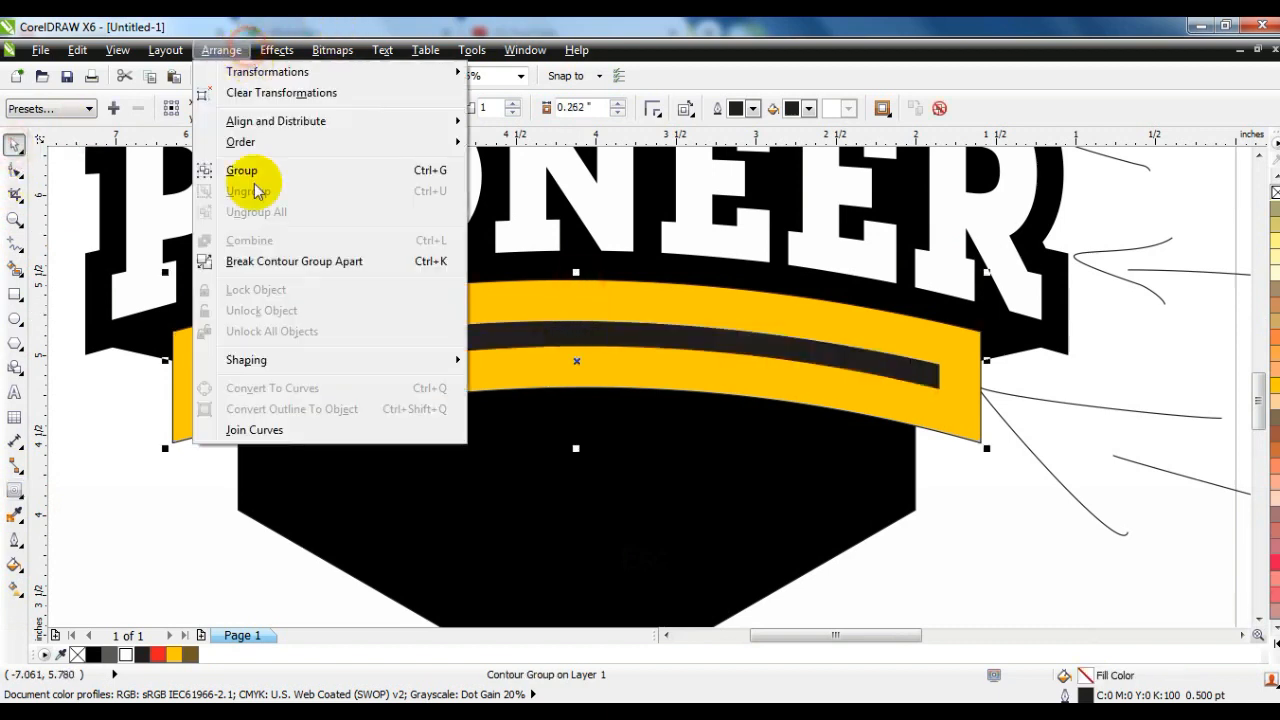
pyautogui.click(252, 257)
pyautogui.press('Escape')
# Step: Lower the banner's inner strip slightly, fill it with brown, and remove the outlines of the strip and banner
pyautogui.press('F3')
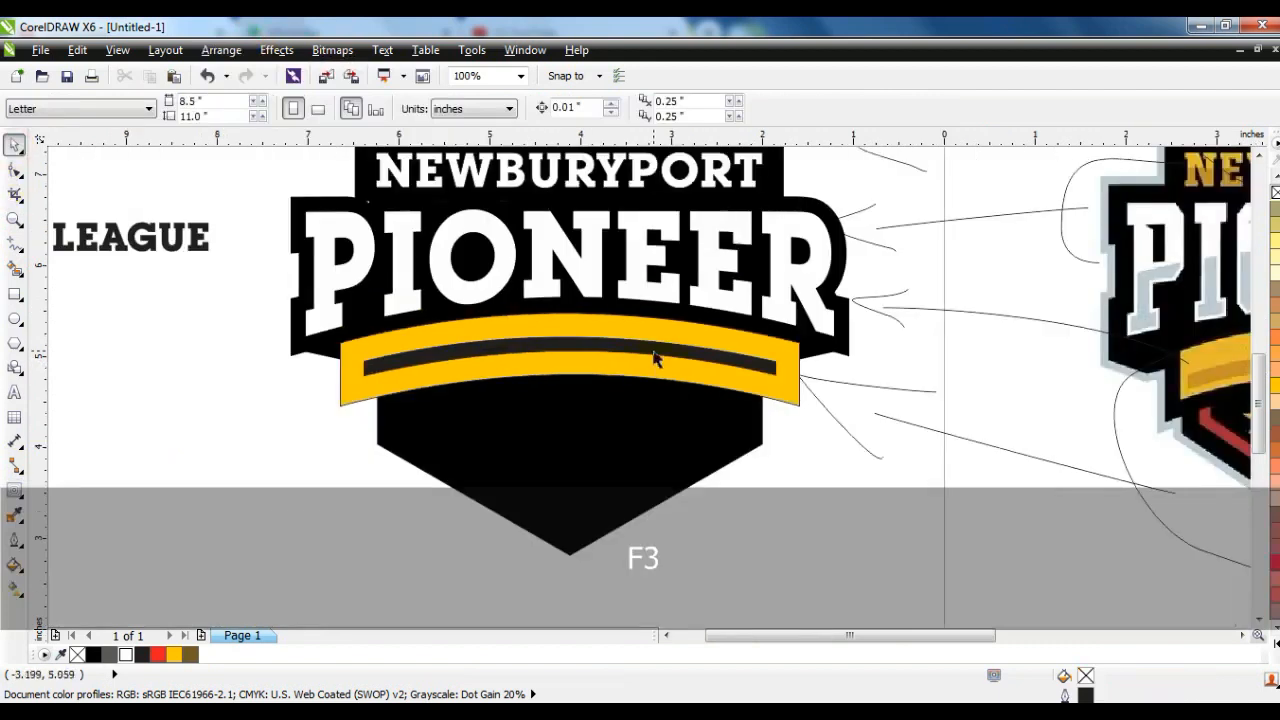
pyautogui.keyDown('ctrl'); pyautogui.click(655, 358); pyautogui.keyUp('ctrl')
pyautogui.click(190, 654)
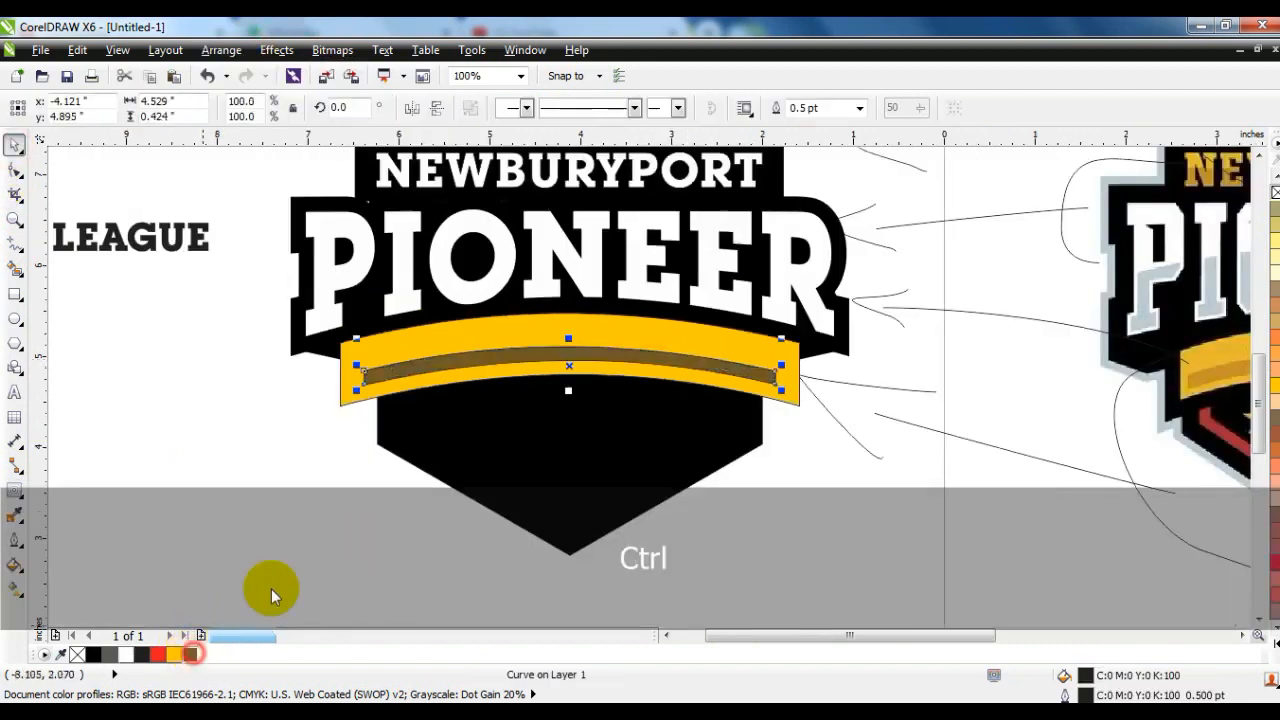
pyautogui.keyDown('shift'); pyautogui.click(686, 342); pyautogui.keyUp('shift')
pyautogui.press('Escape')
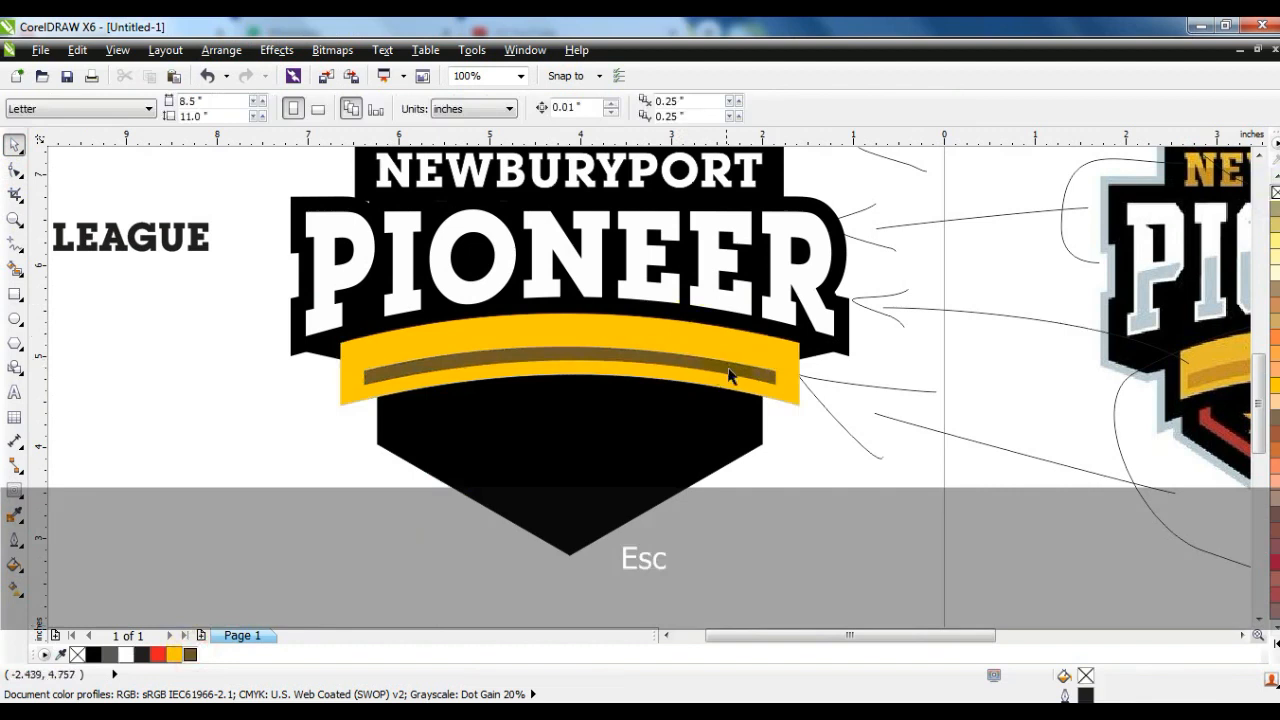
# Step: Fill the banner's inner strip with orange and enlarge it to about 105%
pyautogui.click(737, 375)
pyautogui.click(1257, 634)
pyautogui.click(1224, 480)
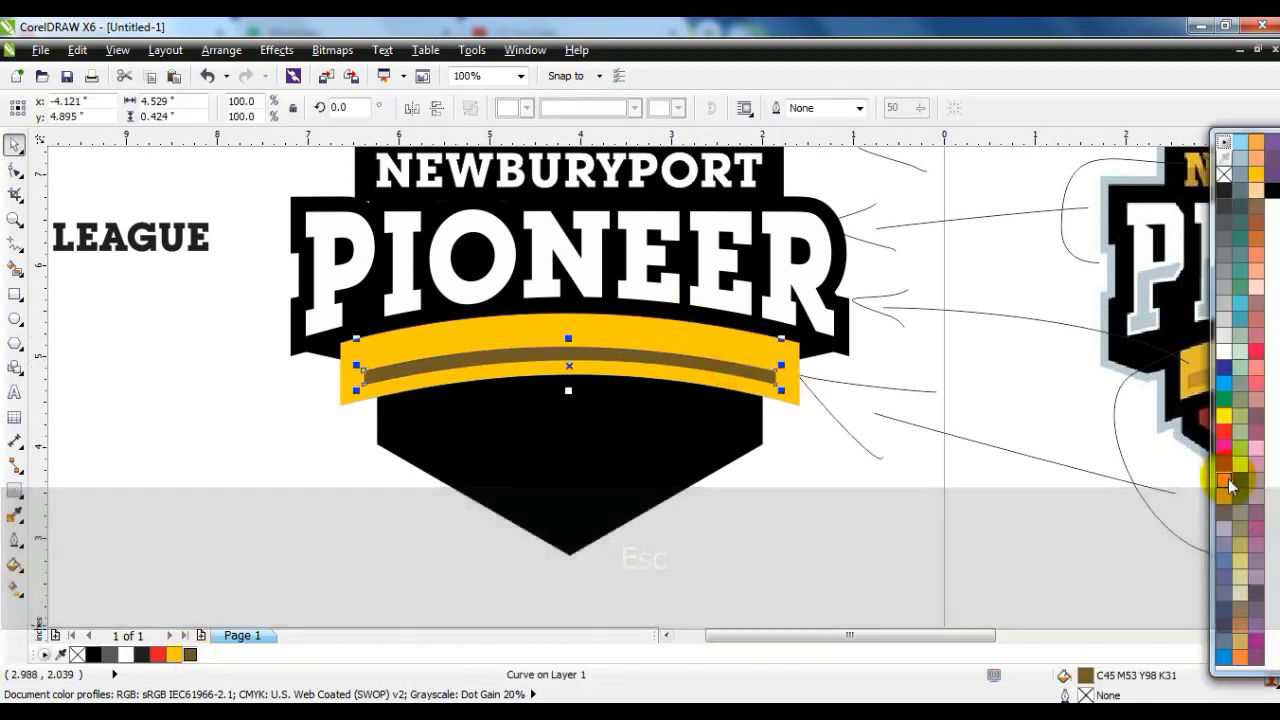
pyautogui.moveTo(781, 390); pyautogui.dragTo(764, 434)
# Step: Change the inner strip's fill from orange back to brown
pyautogui.press('F3')
pyautogui.press('Escape')
pyautogui.moveTo(510, 295); pyautogui.dragTo(1066, 562)
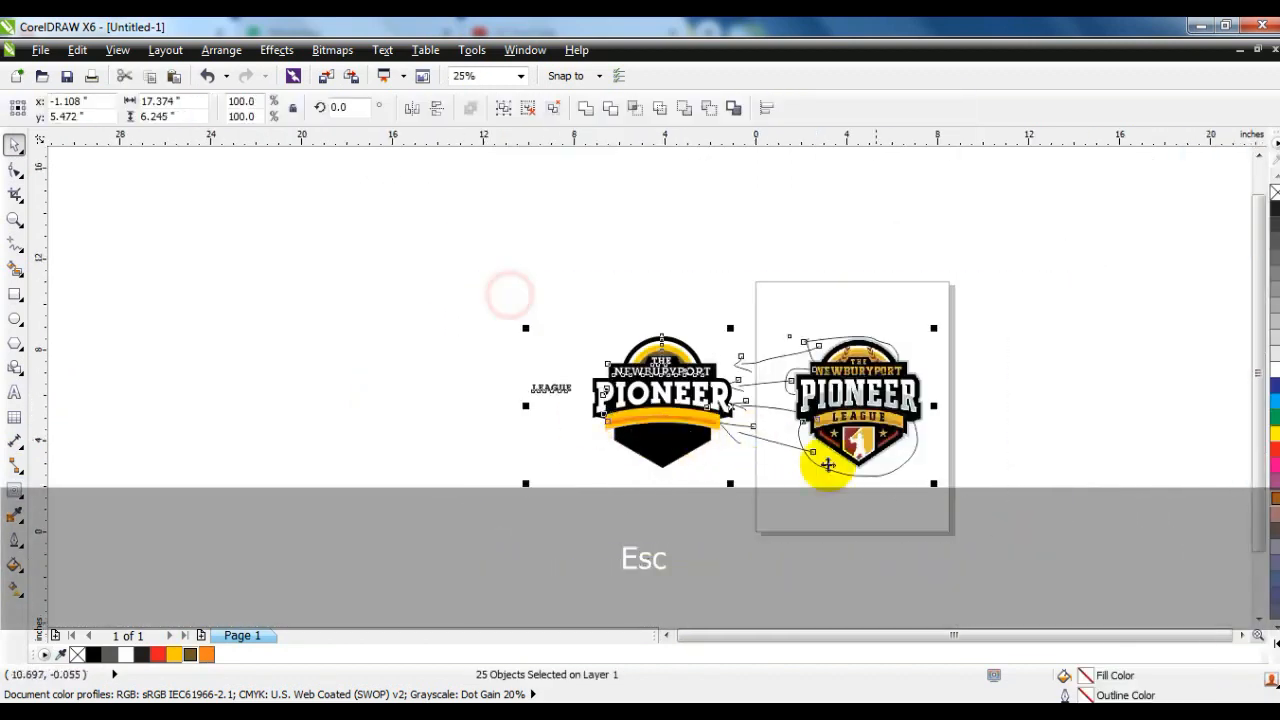
pyautogui.hotkey('shift', 'F2')
pyautogui.press('Escape')
pyautogui.click(603, 437)
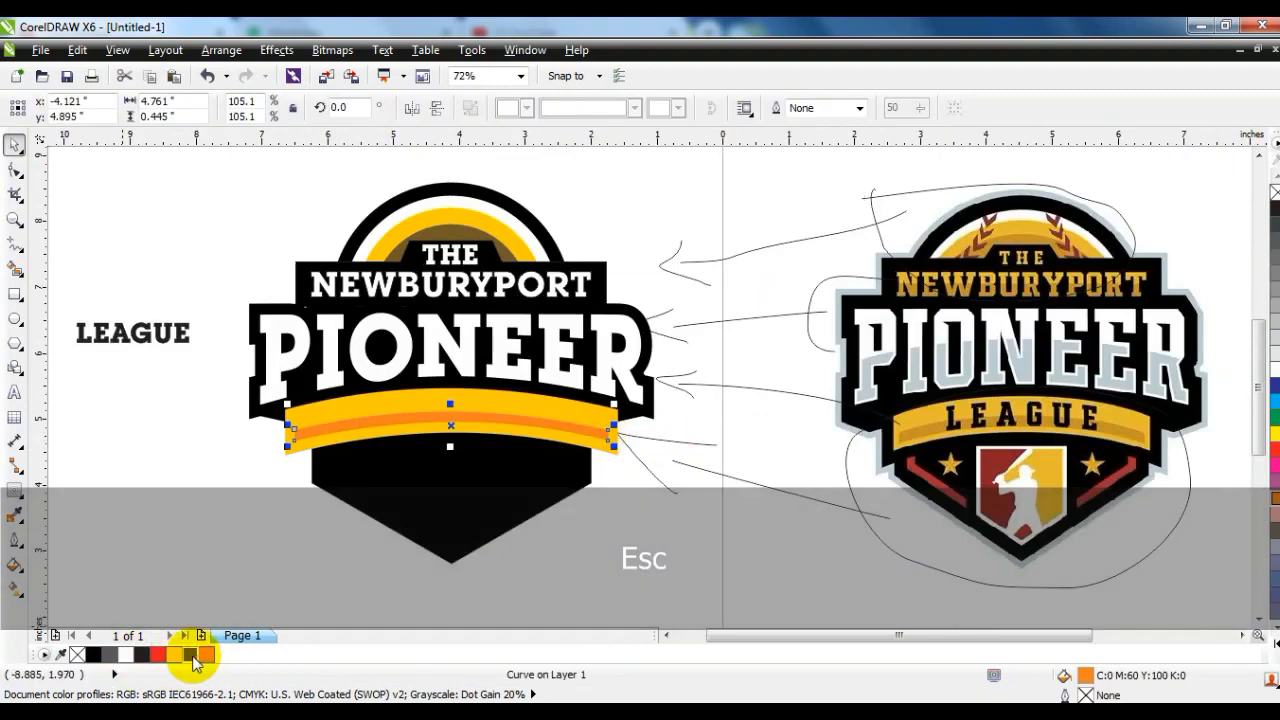
pyautogui.click(190, 655)
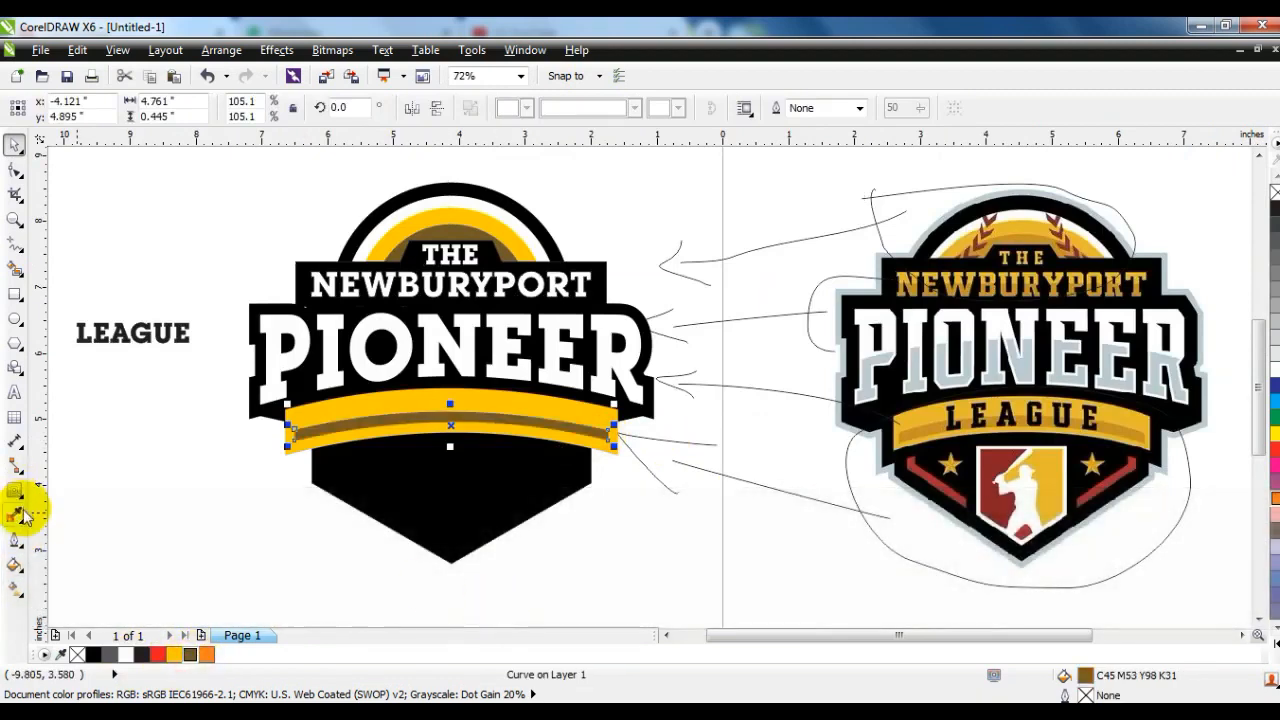
# Step: Apply a uniform transparency to the brown strip so the yellow banner shows through
pyautogui.click(25, 515)
pyautogui.click(40, 610)
pyautogui.click(120, 108)
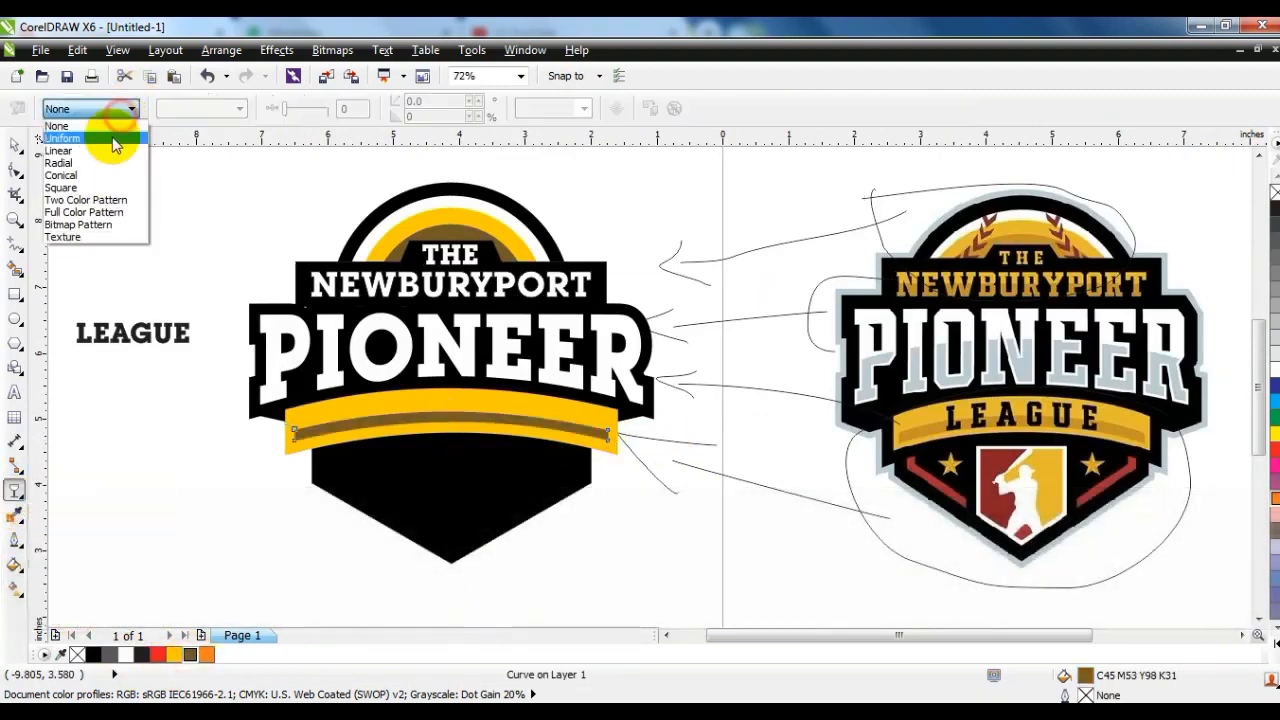
pyautogui.click(62, 138)
pyautogui.click(17, 147)
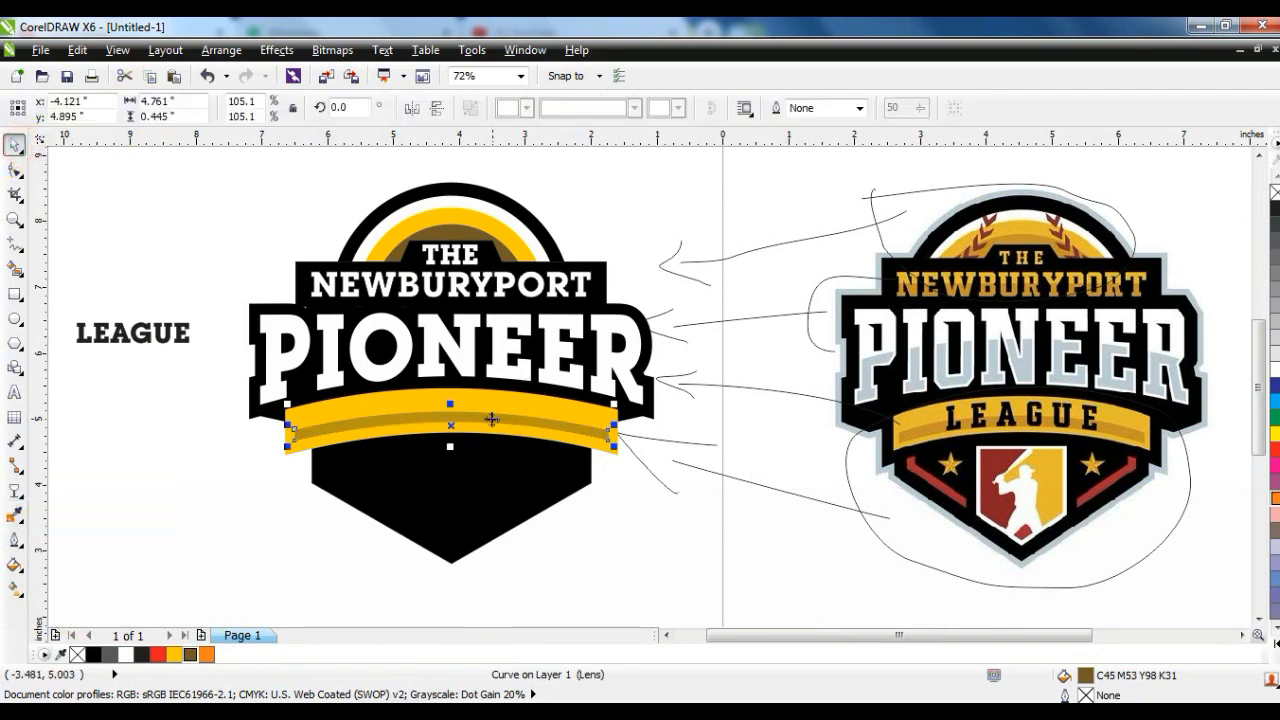
pyautogui.press('w')
pyautogui.click(172, 479)
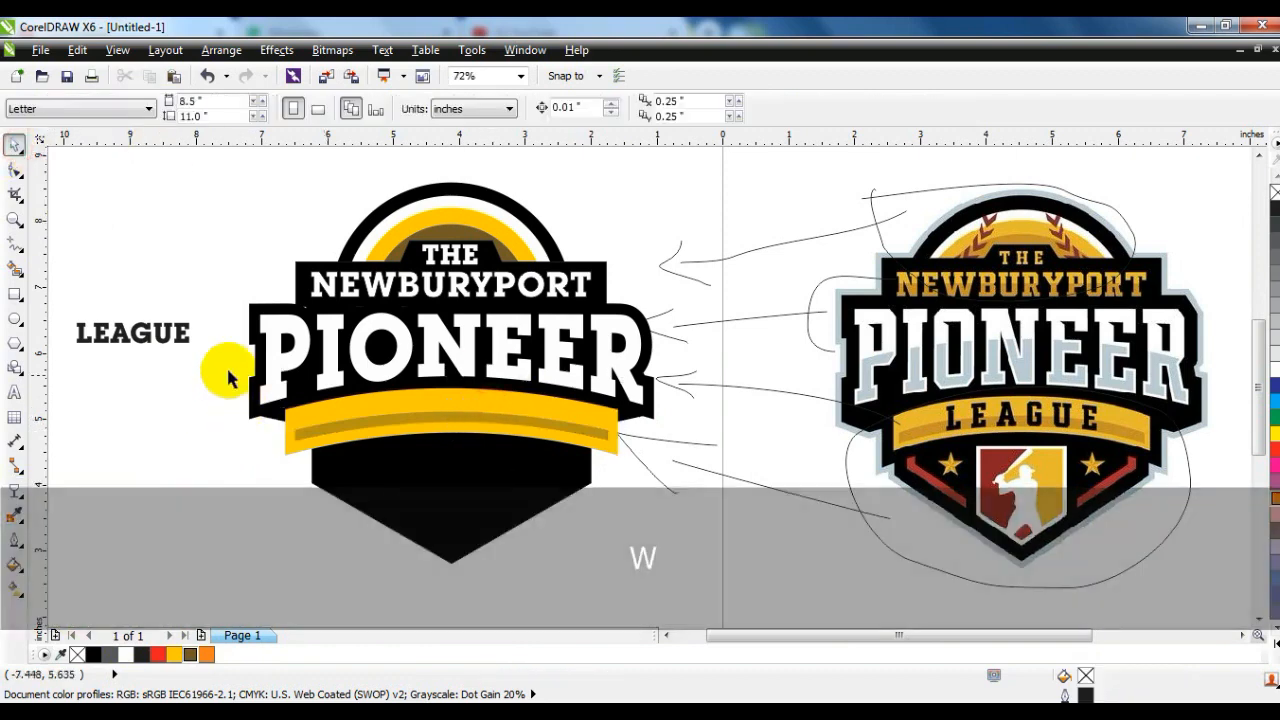
# Step: Place the word LEAGUE in front of the yellow banner and widen its letter spacing
pyautogui.moveTo(186, 336); pyautogui.dragTo(558, 432)
pyautogui.hotkey('shift', 'pageup')
pyautogui.click(15, 170)
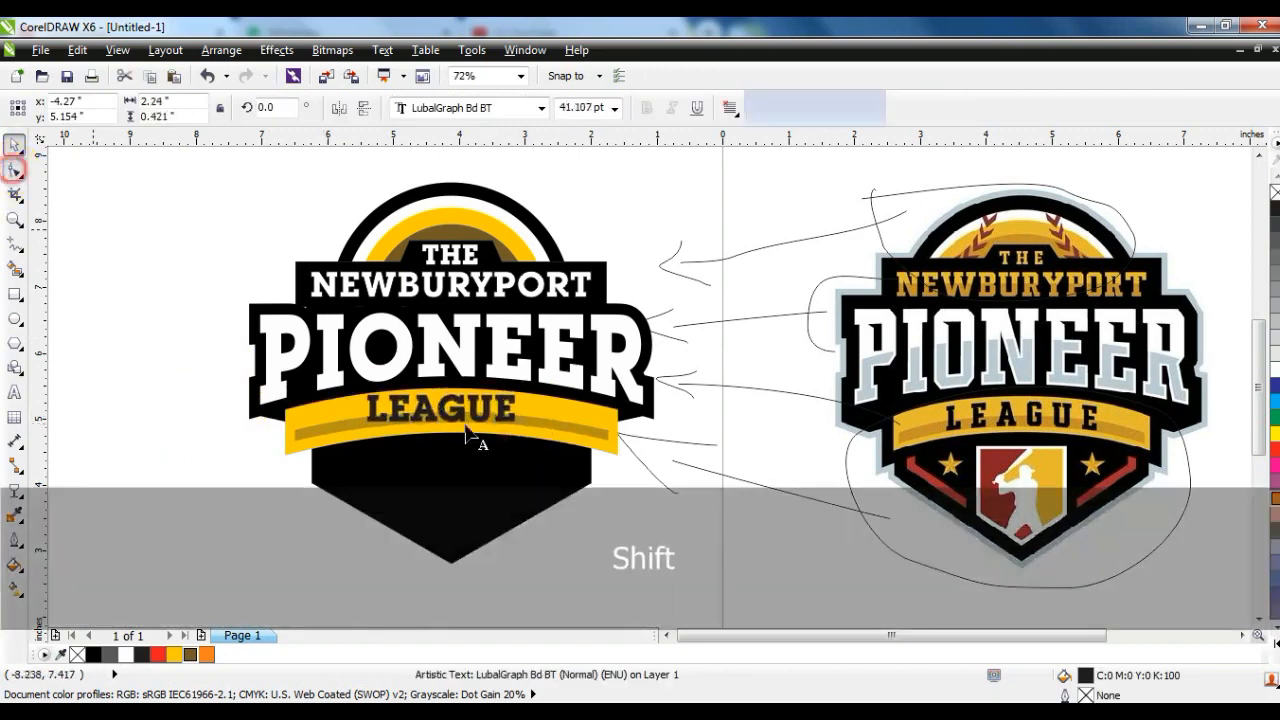
pyautogui.moveTo(541, 435); pyautogui.dragTo(558, 430)
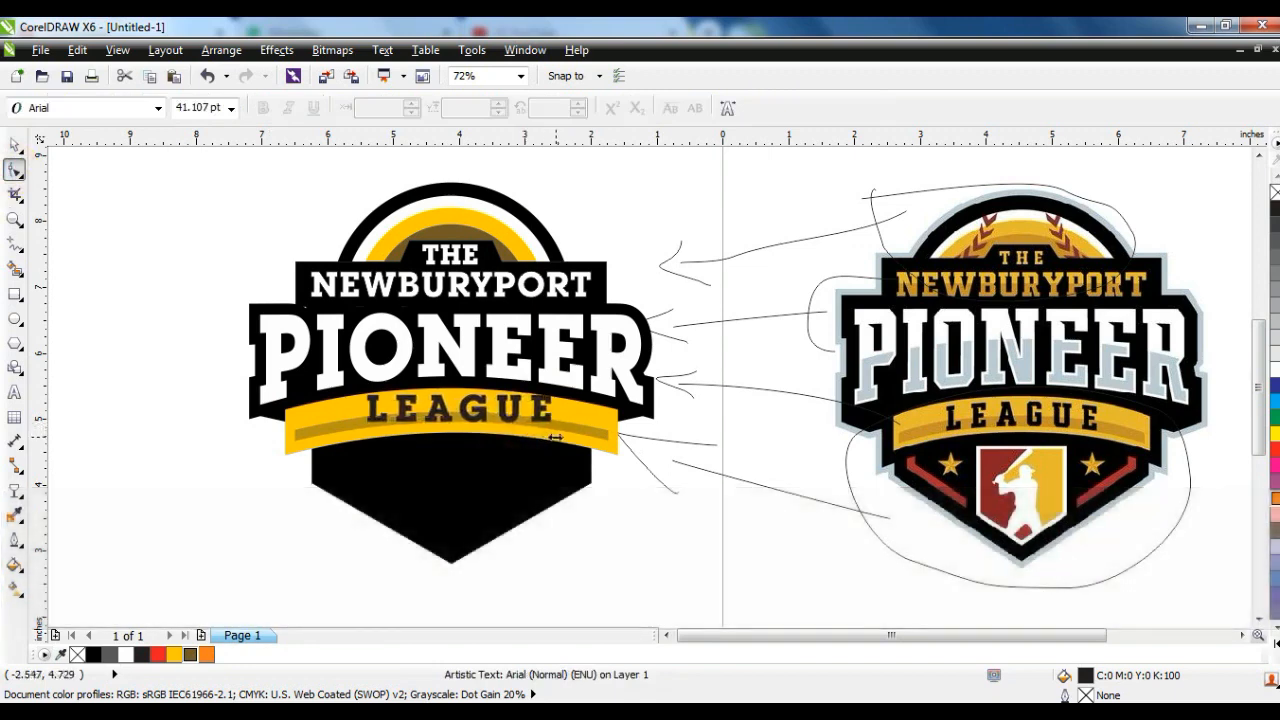
# Step: Fill the LEAGUE text with solid black and centre it horizontally on the banner
pyautogui.click(8, 142)
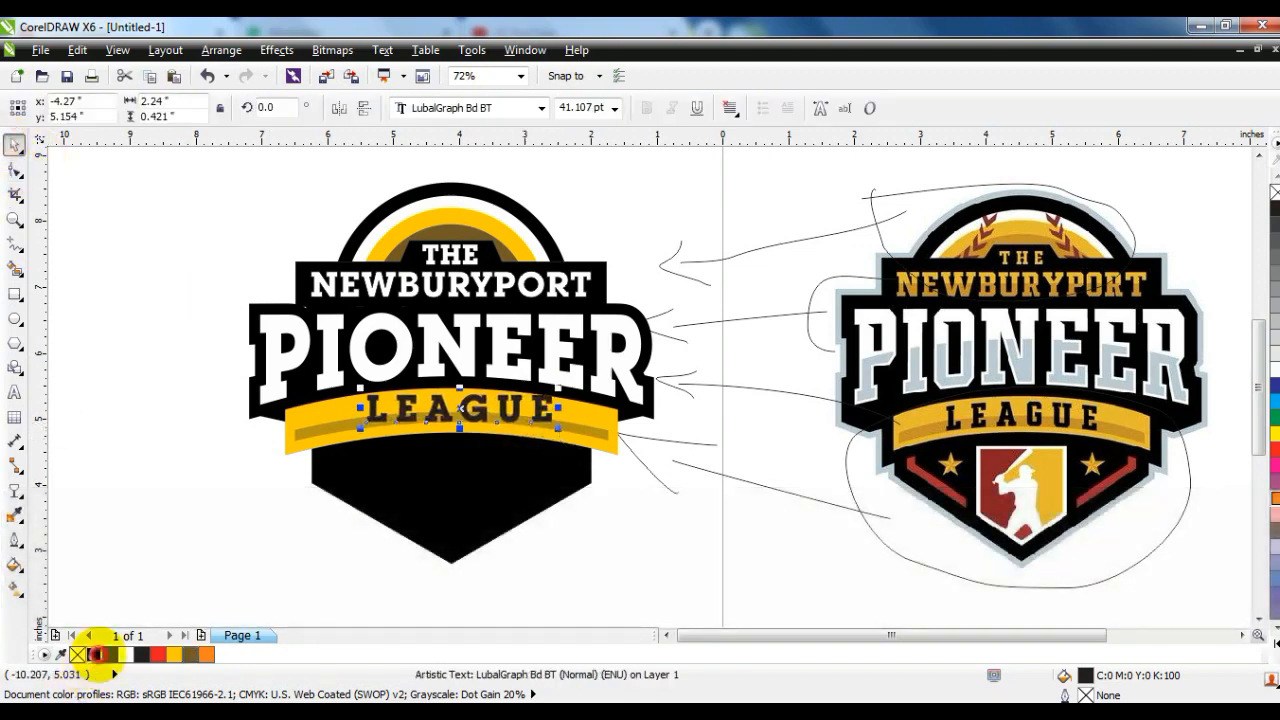
pyautogui.keyDown('shift'); pyautogui.click(612, 430); pyautogui.keyUp('shift')
pyautogui.press('c')
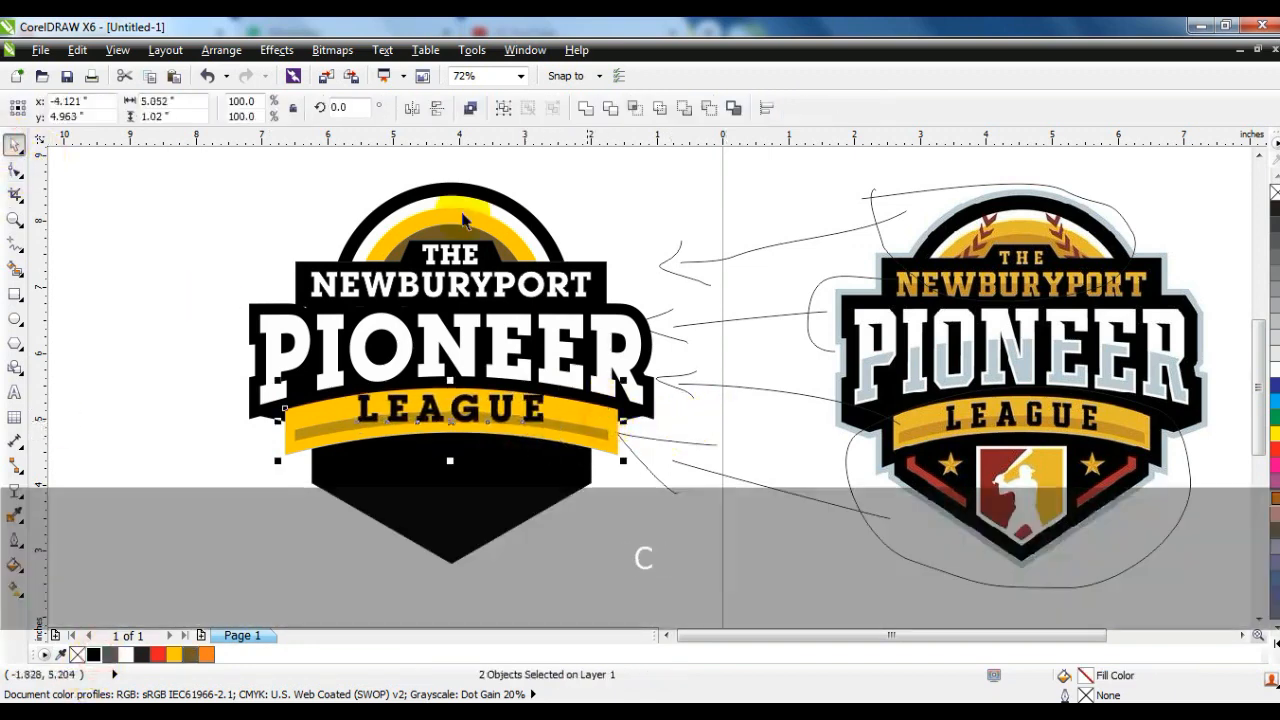
# Step: Fit the LEAGUE text to the banner's curved upper edge and convert it to curves
pyautogui.click(385, 50)
pyautogui.click(410, 250)
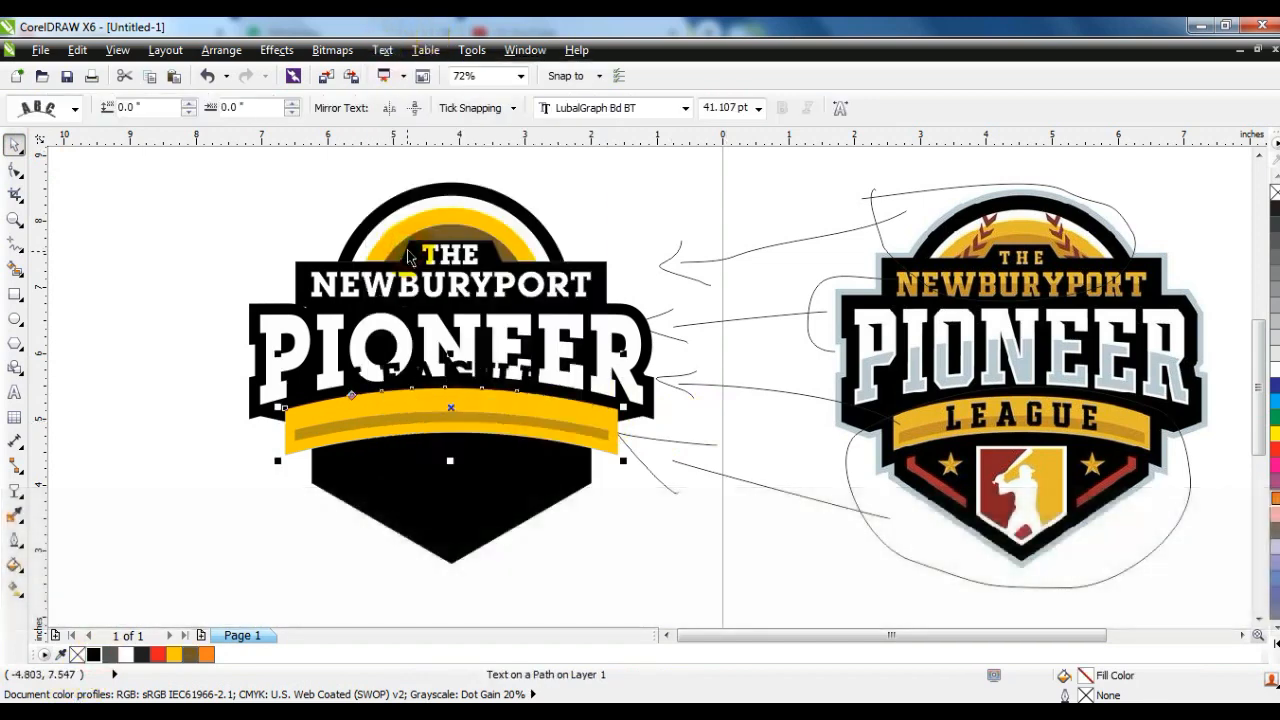
pyautogui.click(221, 50)
pyautogui.click(250, 385)
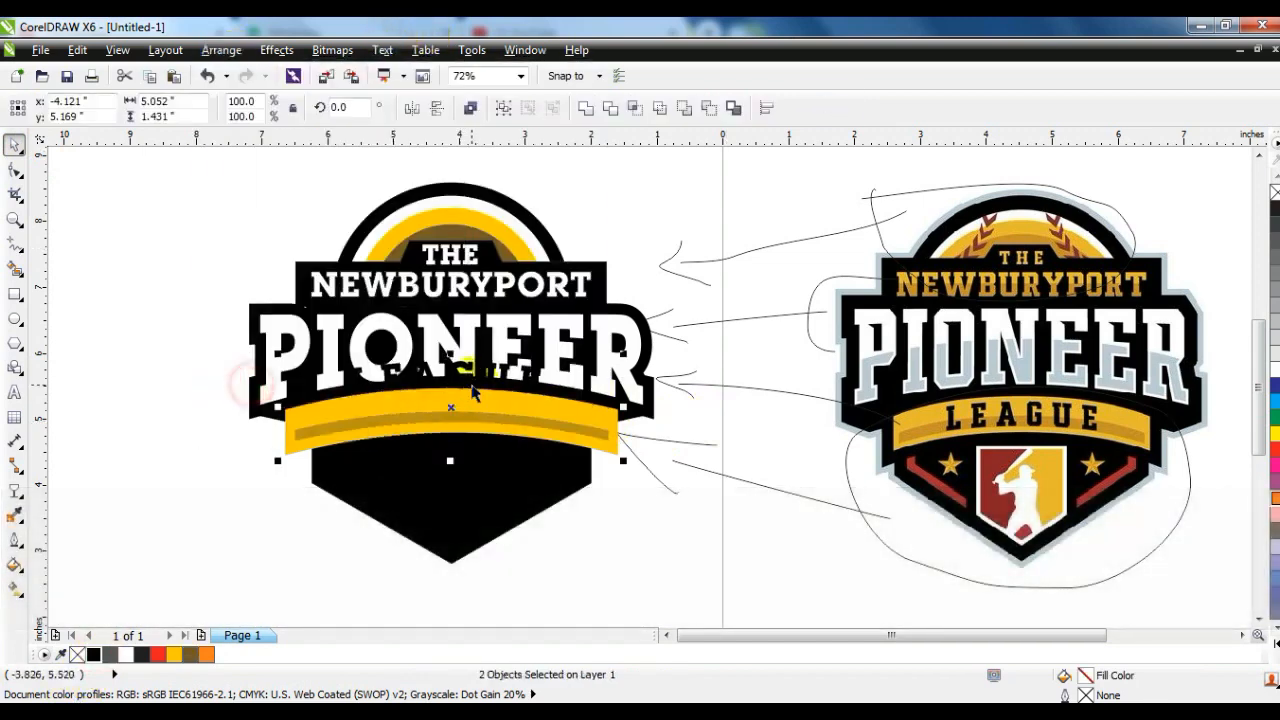
# Step: Move the arched LEAGUE lettering down onto the middle of the yellow banner
pyautogui.press('Escape')
pyautogui.moveTo(468, 375); pyautogui.dragTo(460, 404)
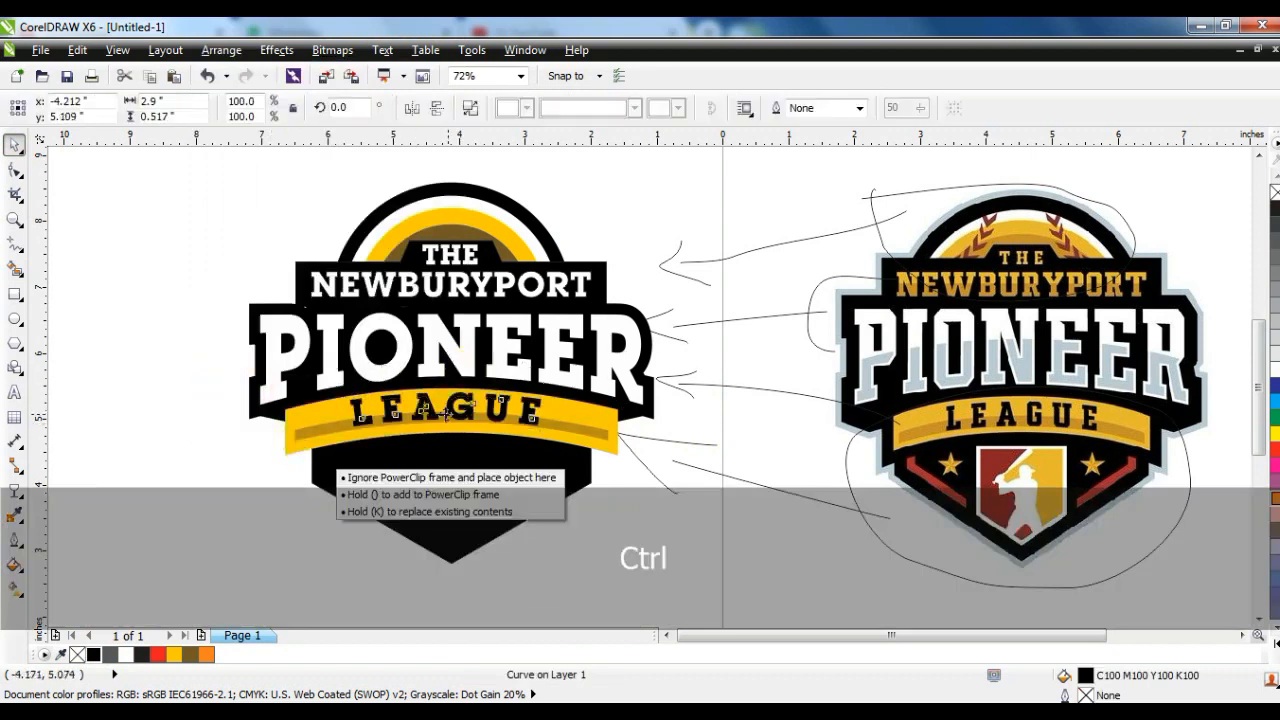
pyautogui.click(216, 437)
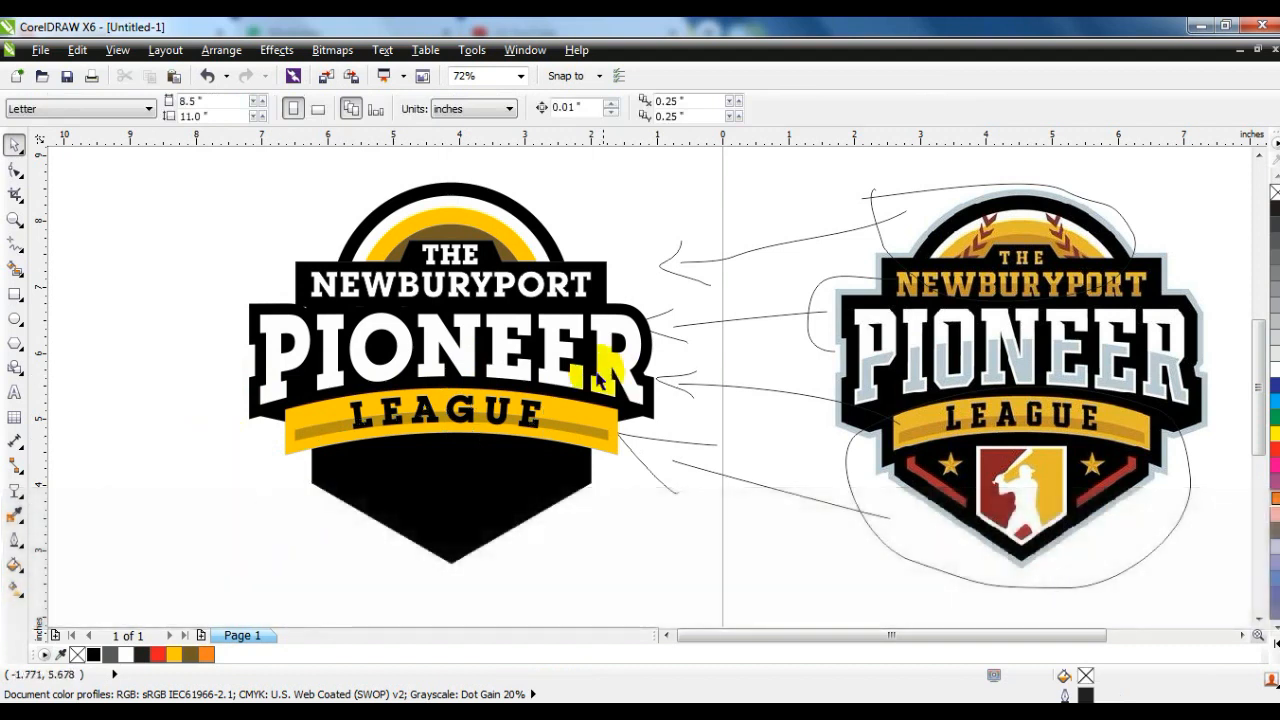
# Step: Draw a wide ellipse over the lower half of PIONEER and enlarge it to about 10.26 by 3.45 inches
pyautogui.click(15, 318)
pyautogui.moveTo(138, 362); pyautogui.dragTo(768, 552)
pyautogui.press('space')
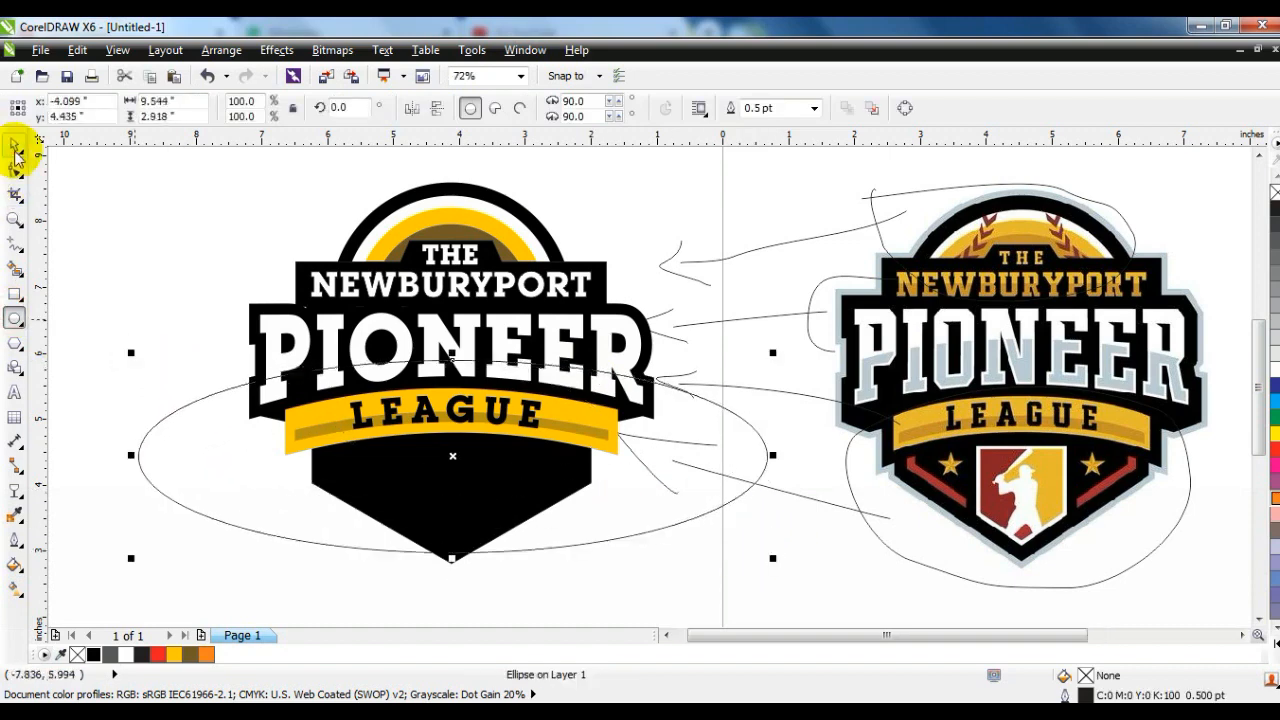
pyautogui.moveTo(458, 459); pyautogui.dragTo(457, 440)
pyautogui.moveTo(451, 540); pyautogui.dragTo(451, 574)
pyautogui.moveTo(771, 454)
pyautogui.mouseDown()
pyautogui.moveTo(803, 471)
pyautogui.moveTo(795, 455)
pyautogui.mouseUp()
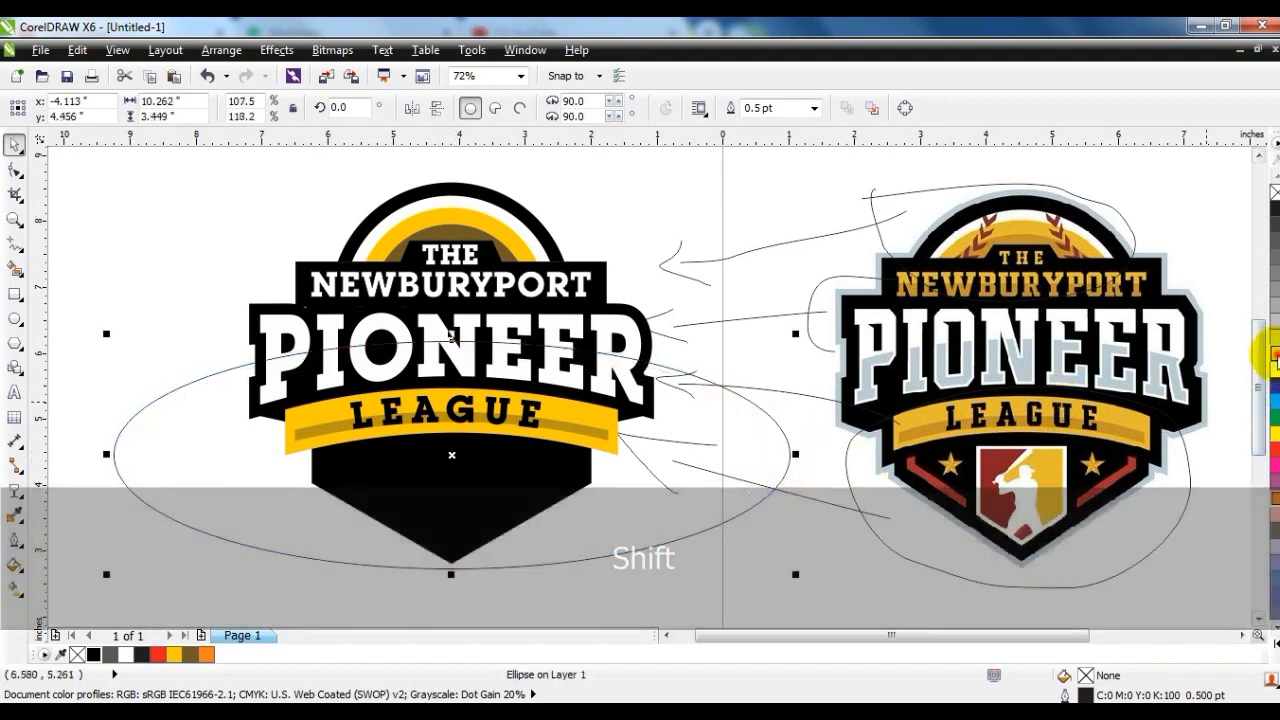
# Step: Fill the ellipse with 20% black grey and remove its outline
pyautogui.click(1271, 345)
pyautogui.rightClick(1274, 192)
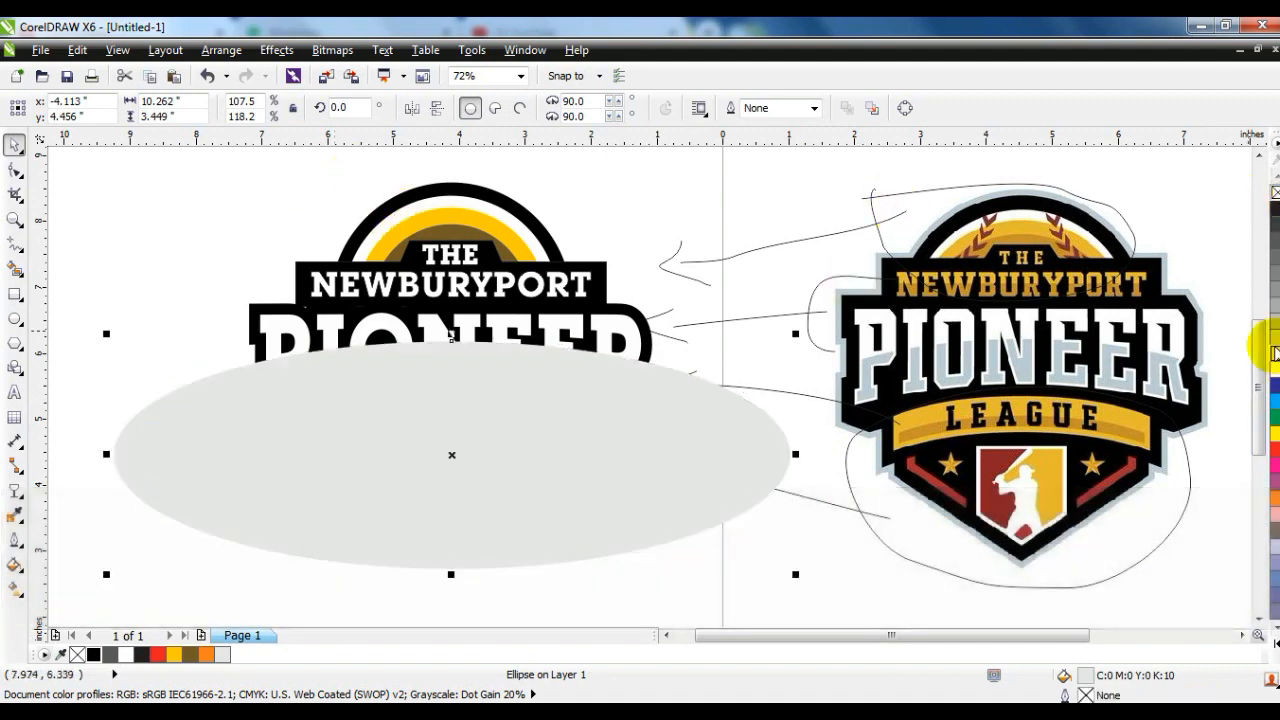
pyautogui.click(1272, 340)
# Step: PowerClip the grey ellipse inside the white PIONEER lettering to shade the lower half of its letters
pyautogui.click(276, 50)
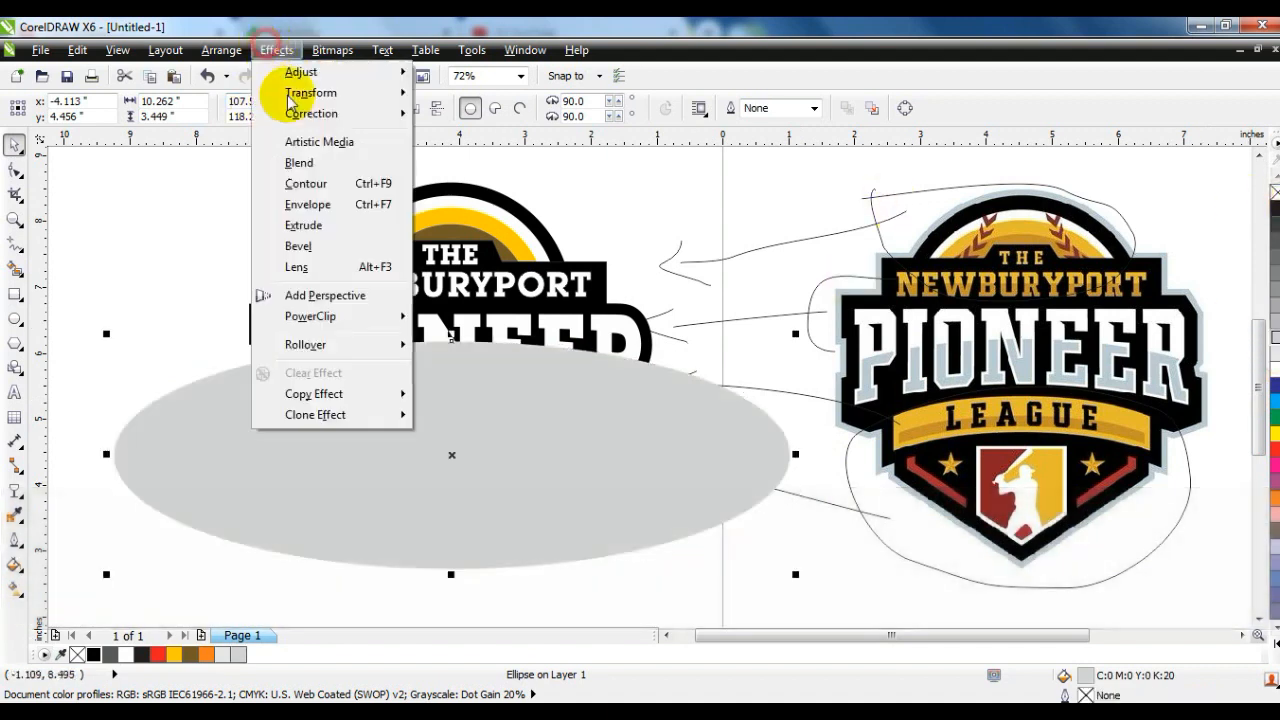
pyautogui.moveTo(335, 318)
pyautogui.click(505, 317)
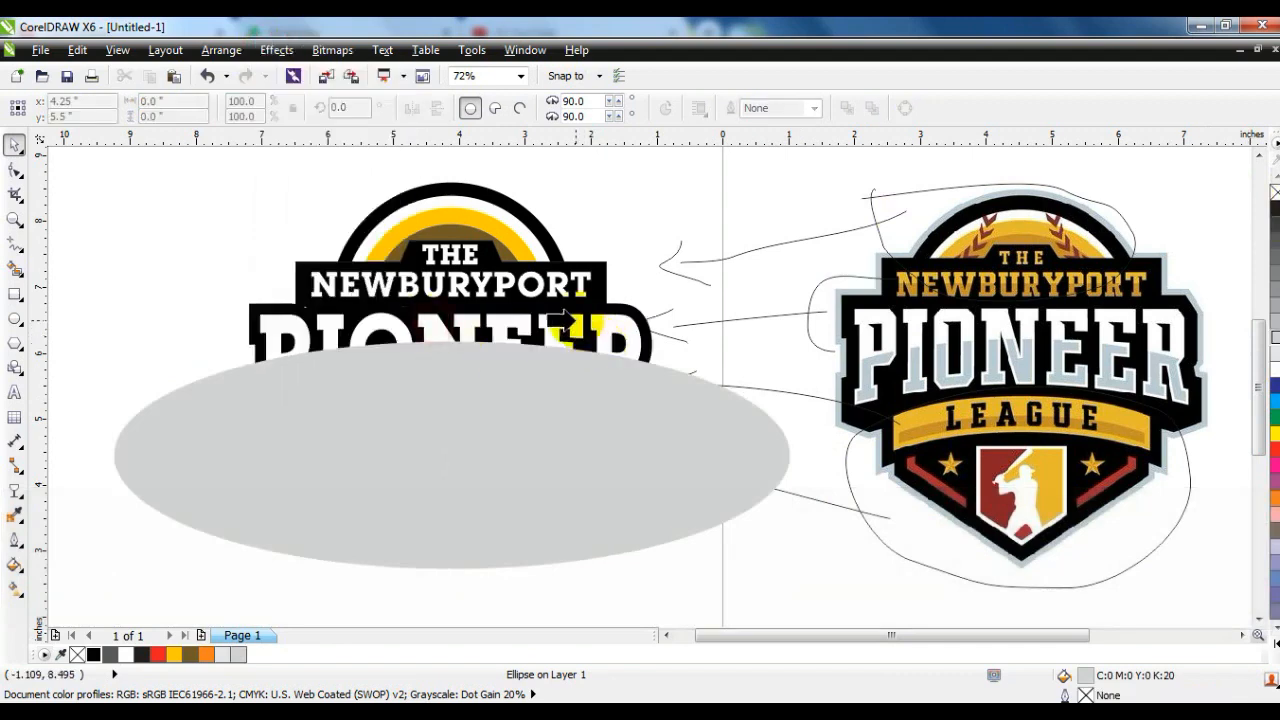
pyautogui.click(575, 320)
pyautogui.click(163, 345)
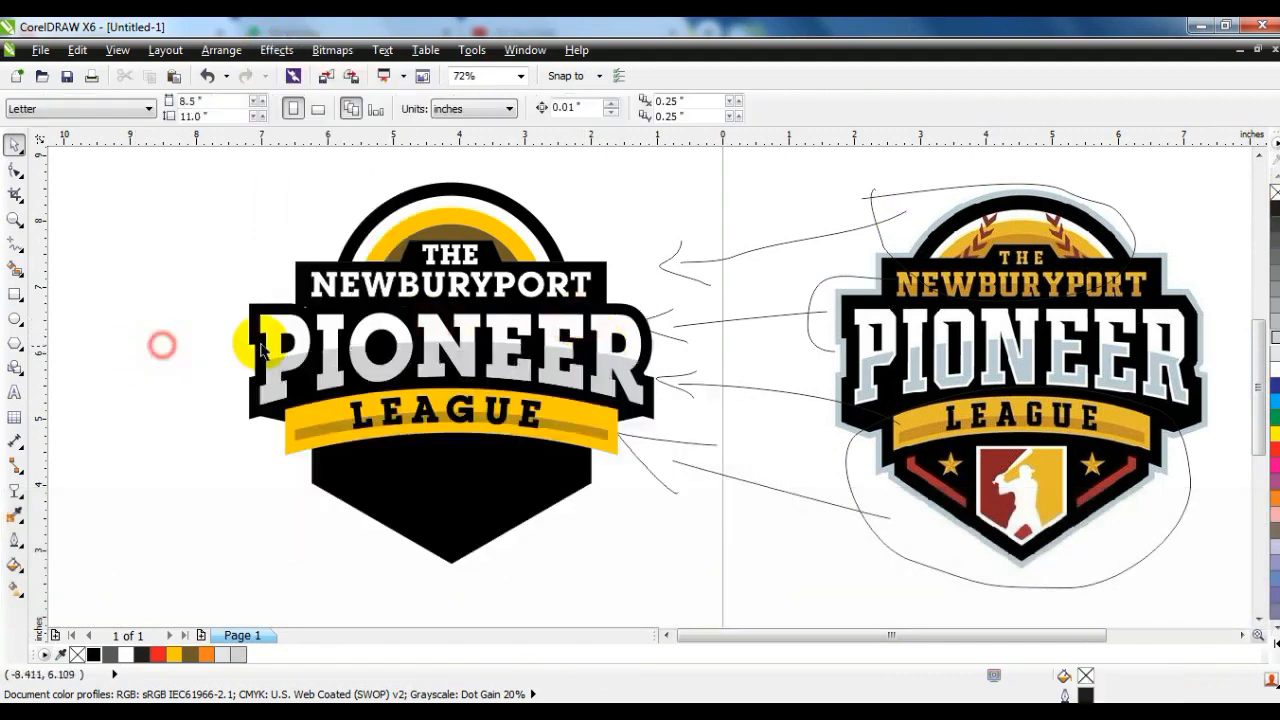
# Step: Draw a rectangle about 4.93 by 0.27 inches over the lower half of NEWBURYPORT, filled brown without an outline
pyautogui.click(13, 295)
pyautogui.moveTo(291, 288)
pyautogui.mouseDown()
pyautogui.moveTo(643, 300)
pyautogui.moveTo(620, 306)
pyautogui.mouseUp()
pyautogui.click(14, 145)
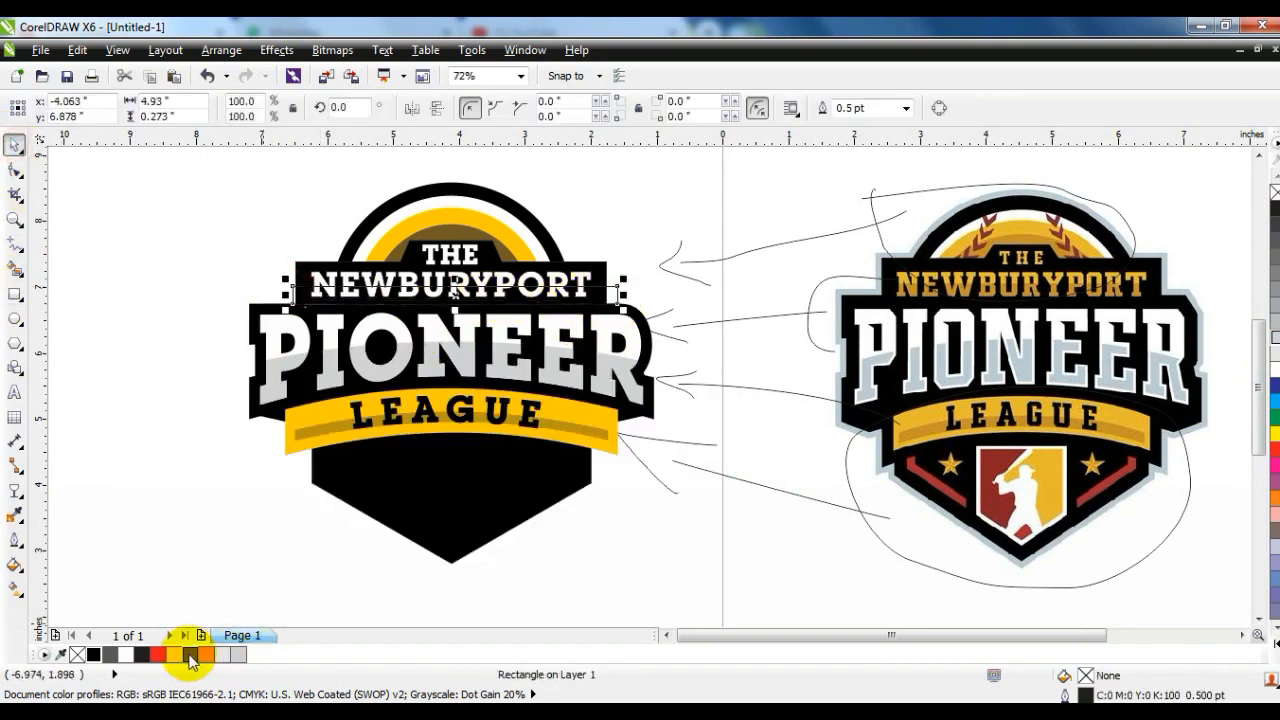
pyautogui.click(190, 655)
pyautogui.rightClick(1274, 192)
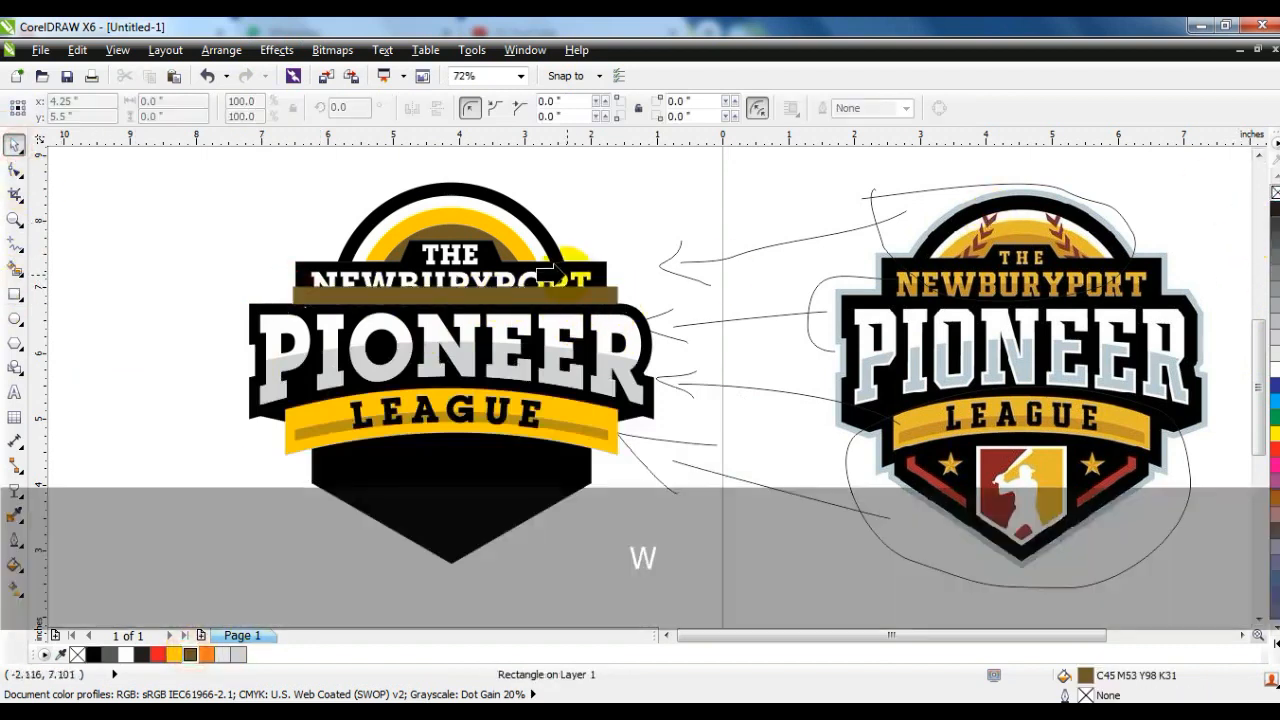
# Step: PowerClip the brown rectangle inside the NEWBURYPORT lettering and fill the lettering with Deep Yellow
pyautogui.click(548, 270)
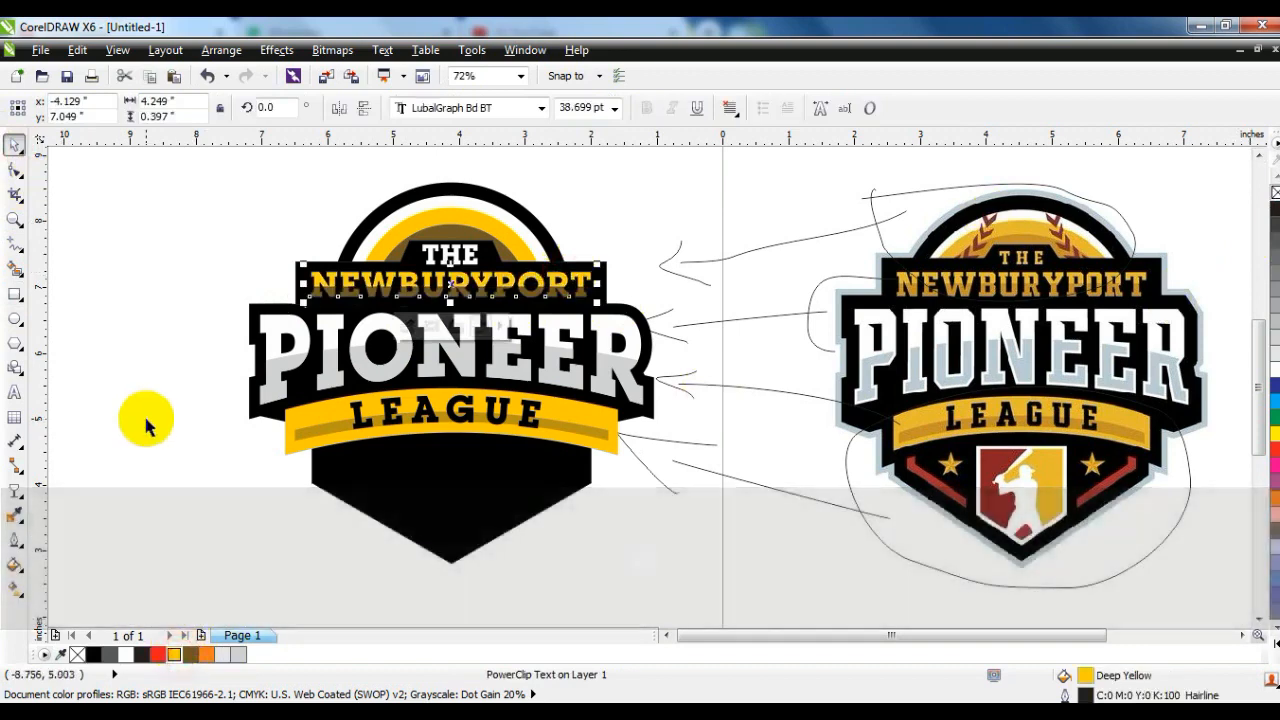
pyautogui.click(152, 424)
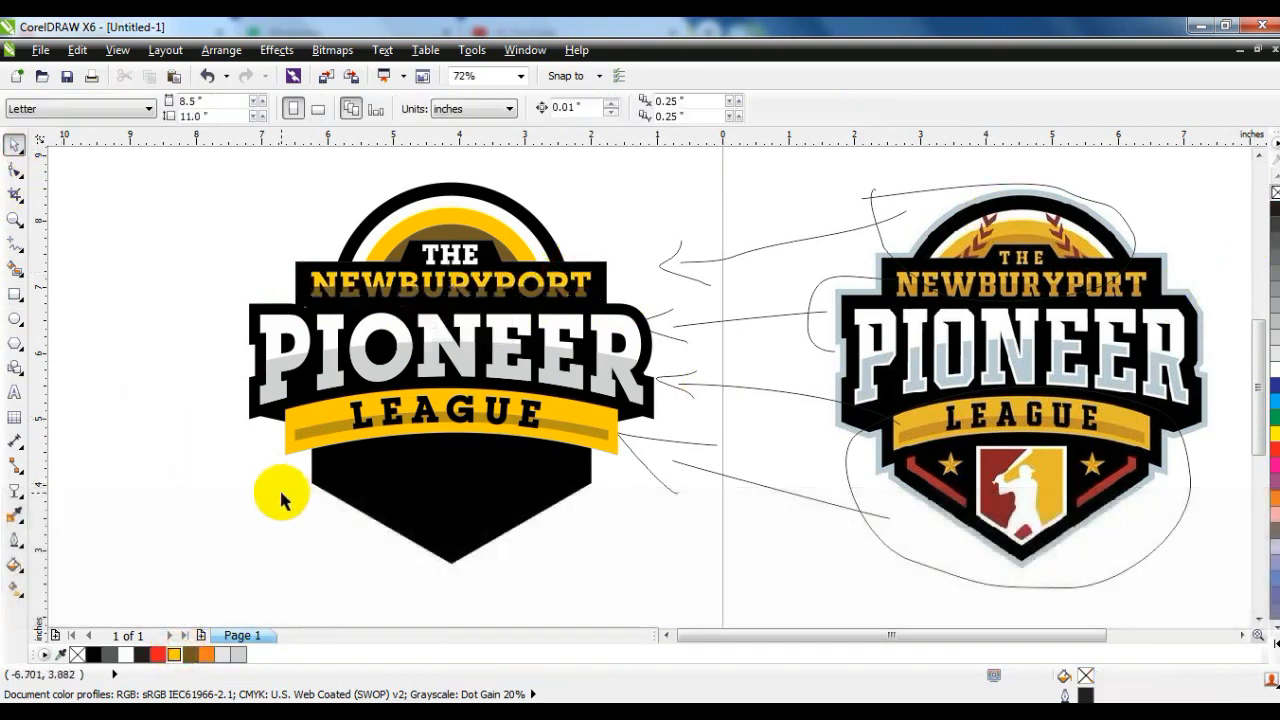
# Step: Try a 3 pt outline on the PIONEER lettering
pyautogui.click(456, 345)
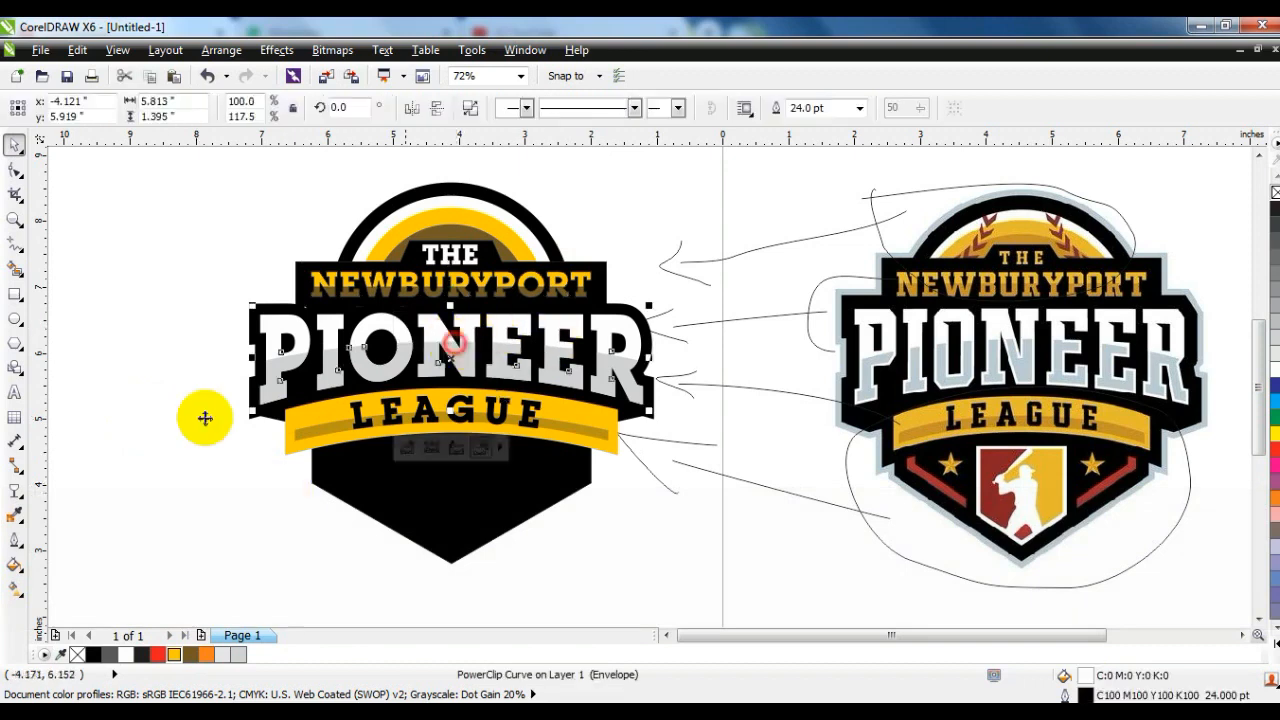
pyautogui.click(14, 538)
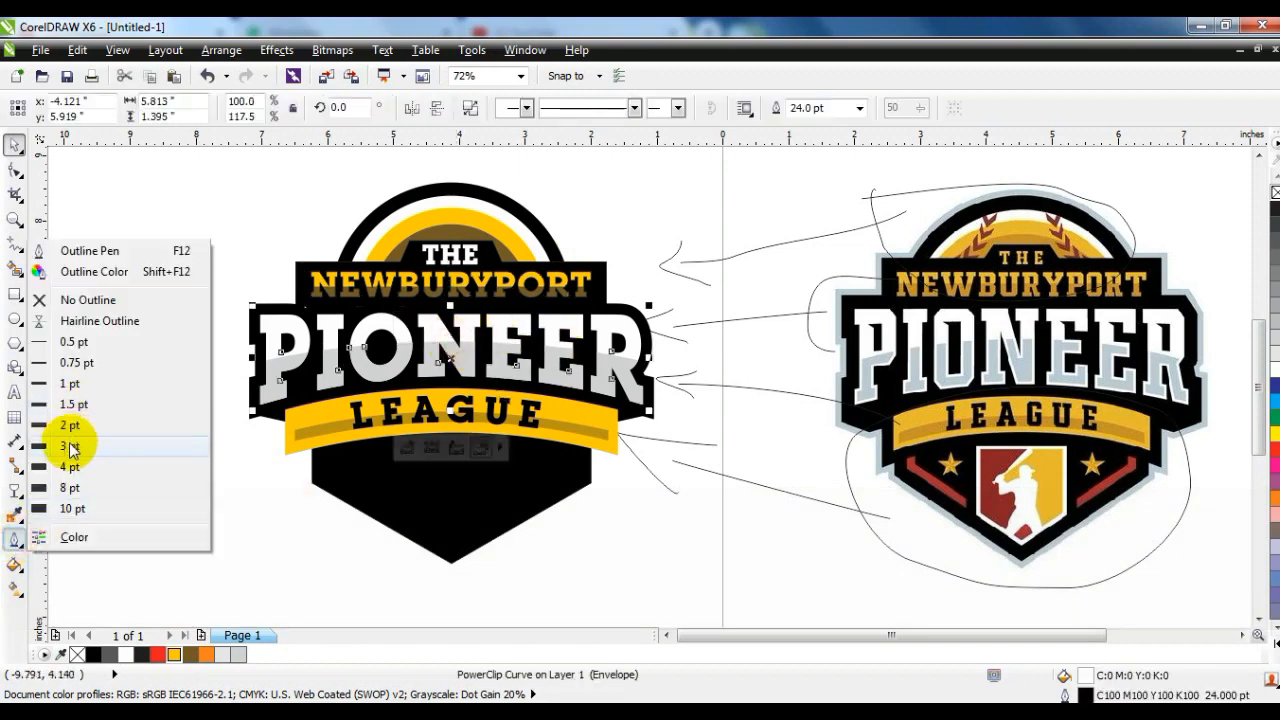
pyautogui.click(70, 446)
pyautogui.hotkey('ctrl', 'z')
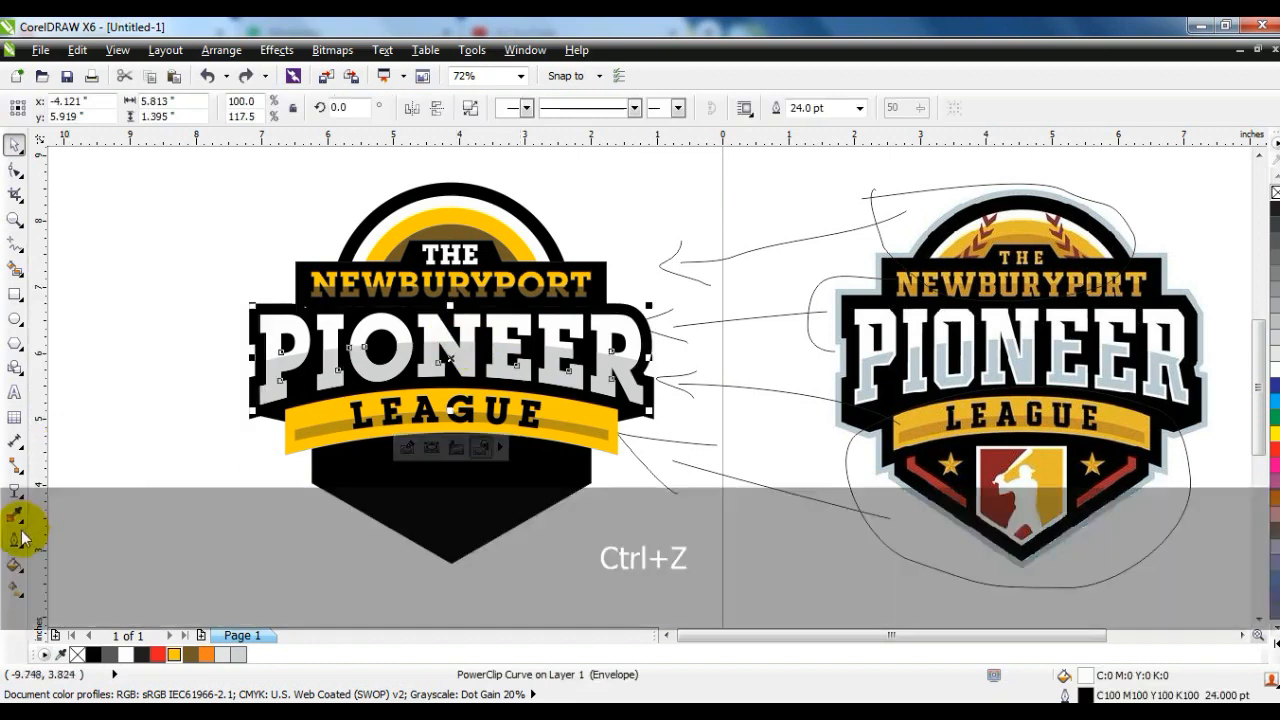
# Step: Try to break the PIONEER PowerClip curve apart
pyautogui.click(221, 50)
pyautogui.click(208, 261)
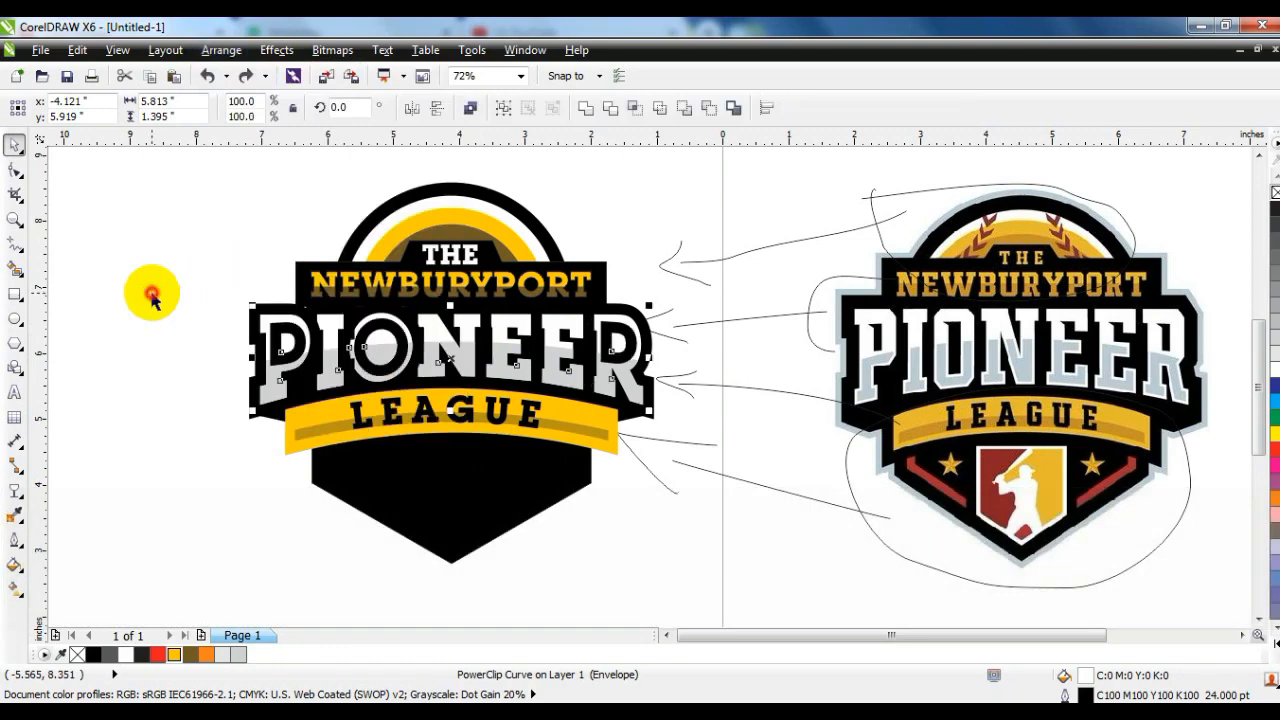
pyautogui.click(143, 286)
pyautogui.hotkey('ctrl', 'z')
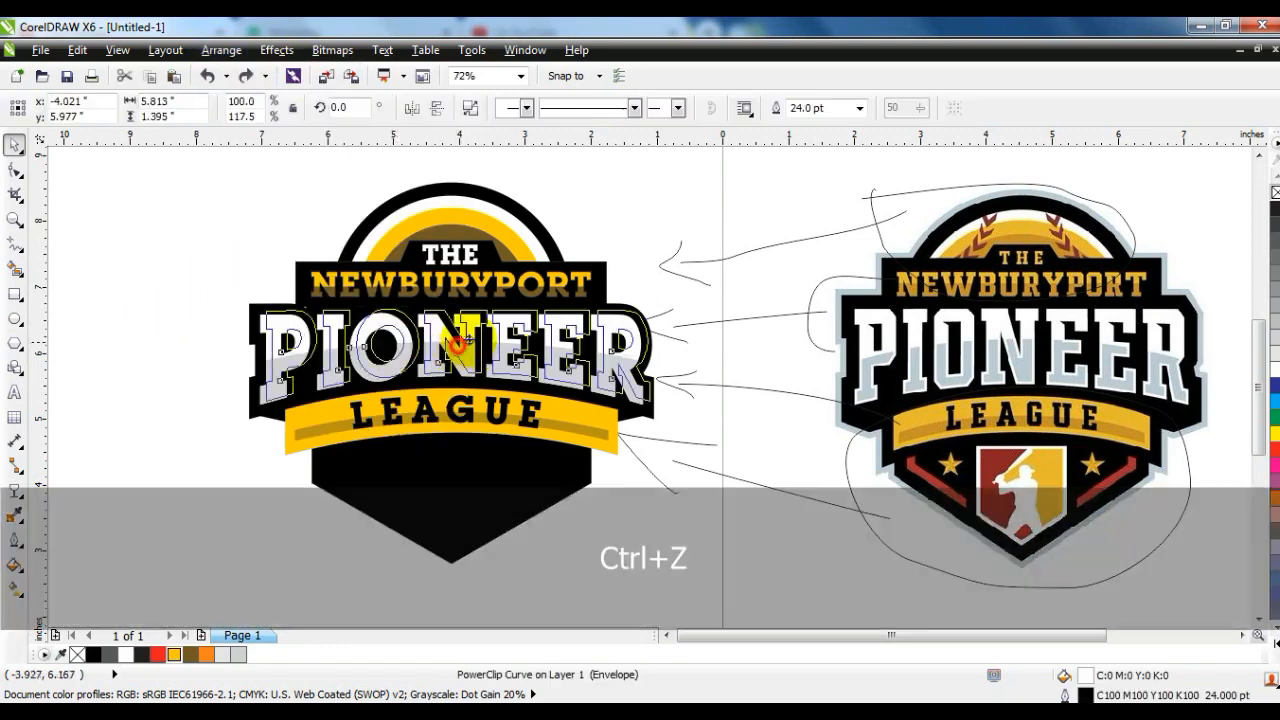
pyautogui.hotkey('ctrl', 'z')
# Step: Convert the PIONEER lettering to curves and turn its 24 pt black outline into a separate object
pyautogui.hotkey('ctrl', 'q')
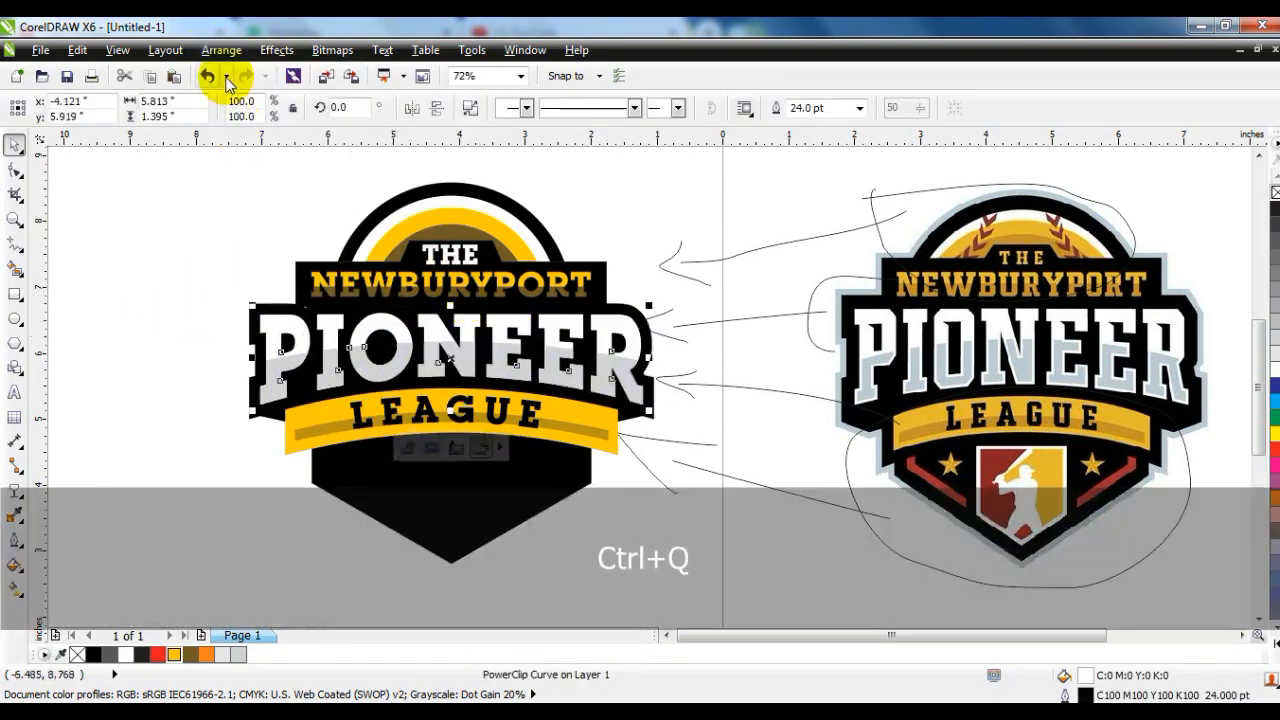
pyautogui.click(221, 50)
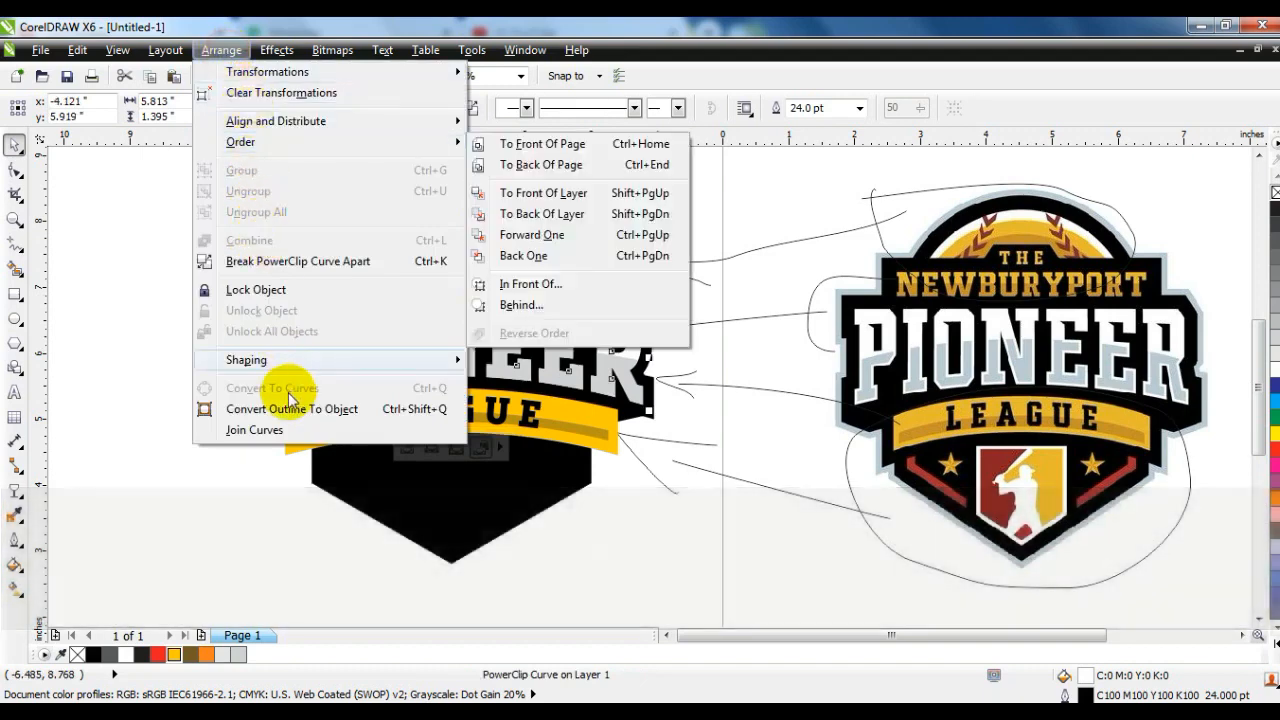
pyautogui.click(289, 410)
pyautogui.click(167, 338)
pyautogui.click(625, 330)
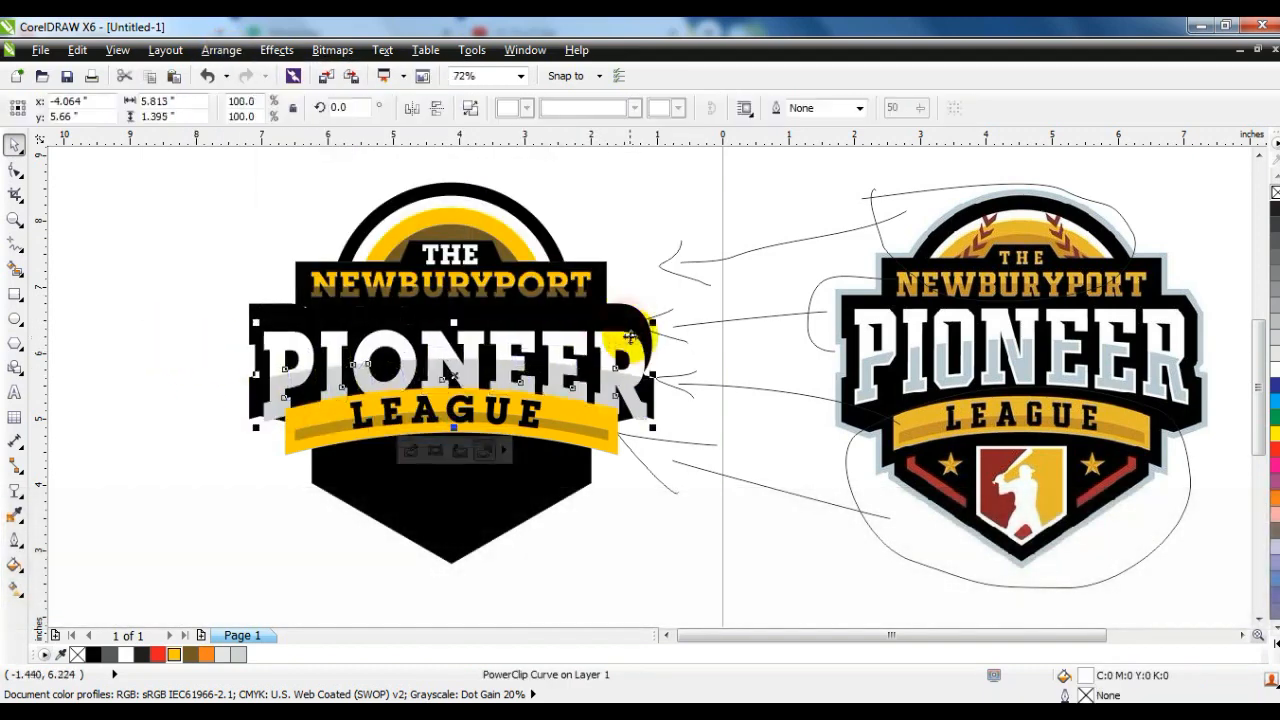
pyautogui.hotkey('ctrl', 'z')
# Step: Give the PIONEER lettering a 1.5 pt white outline
pyautogui.click(16, 537)
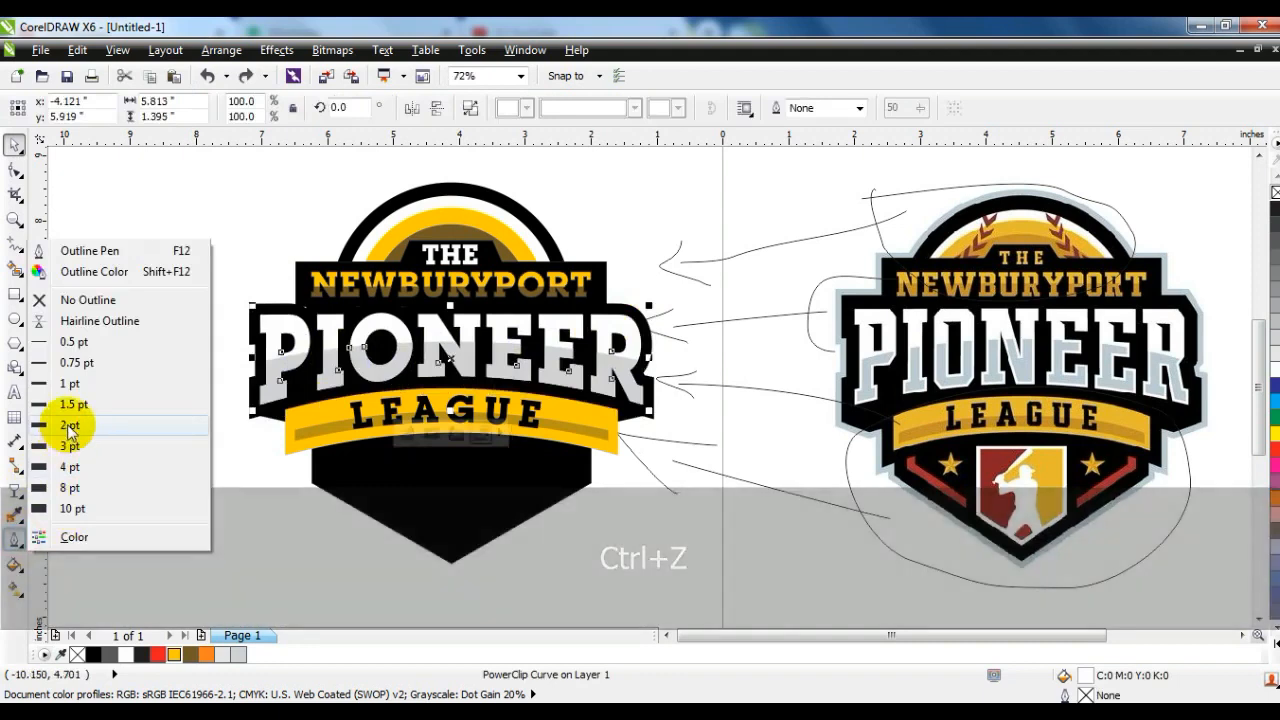
pyautogui.click(70, 406)
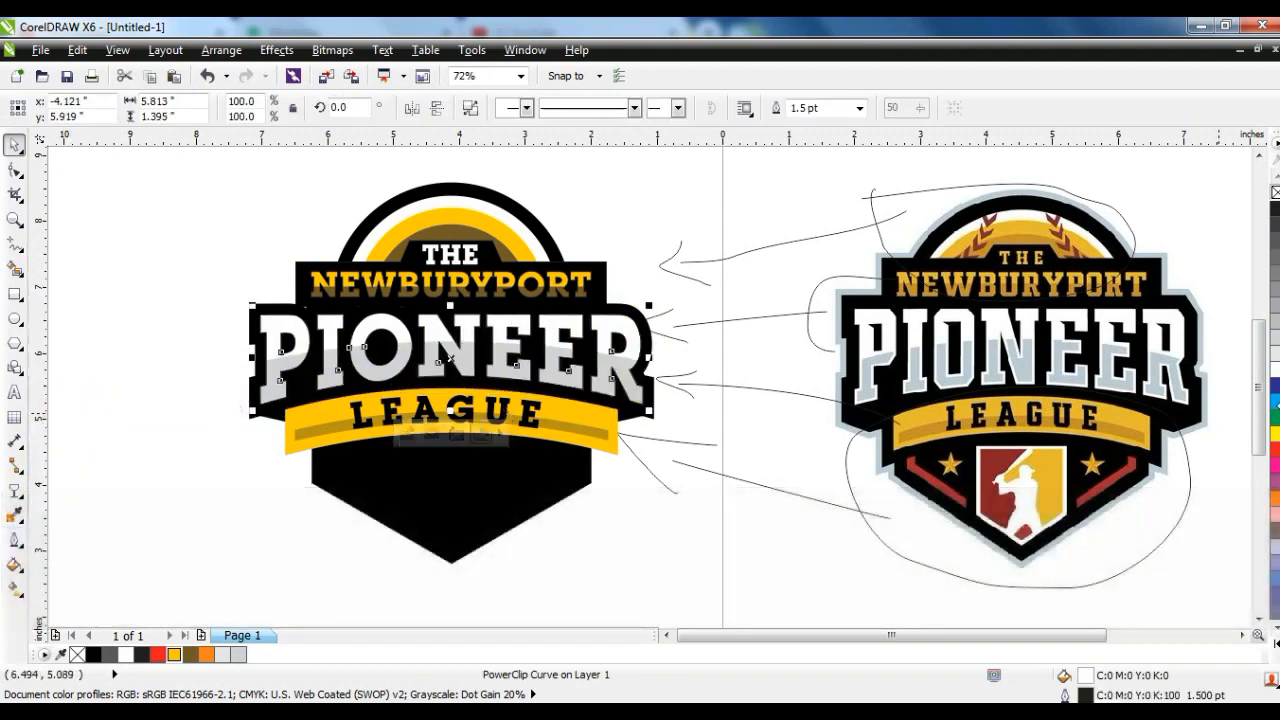
pyautogui.click(139, 399)
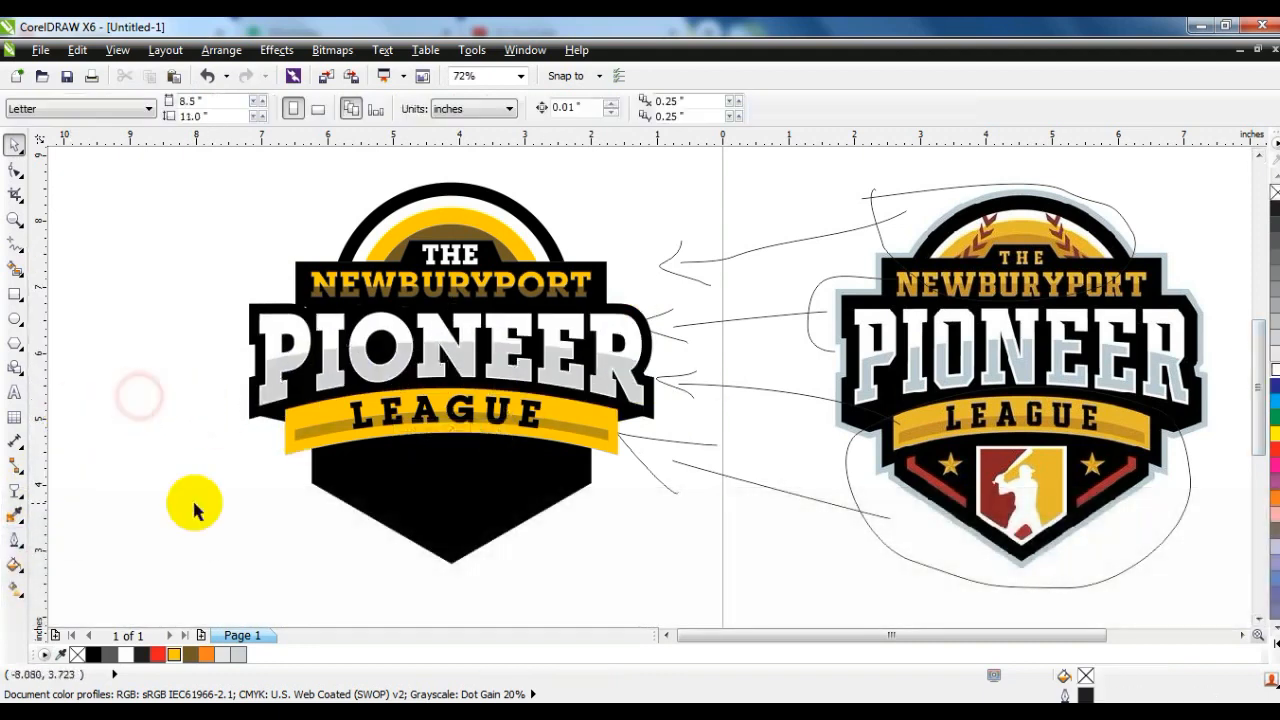
# Step: Give the black six-sided polygon below the banner a magenta outline
pyautogui.click(15, 219)
pyautogui.moveTo(229, 331); pyautogui.dragTo(1190, 598)
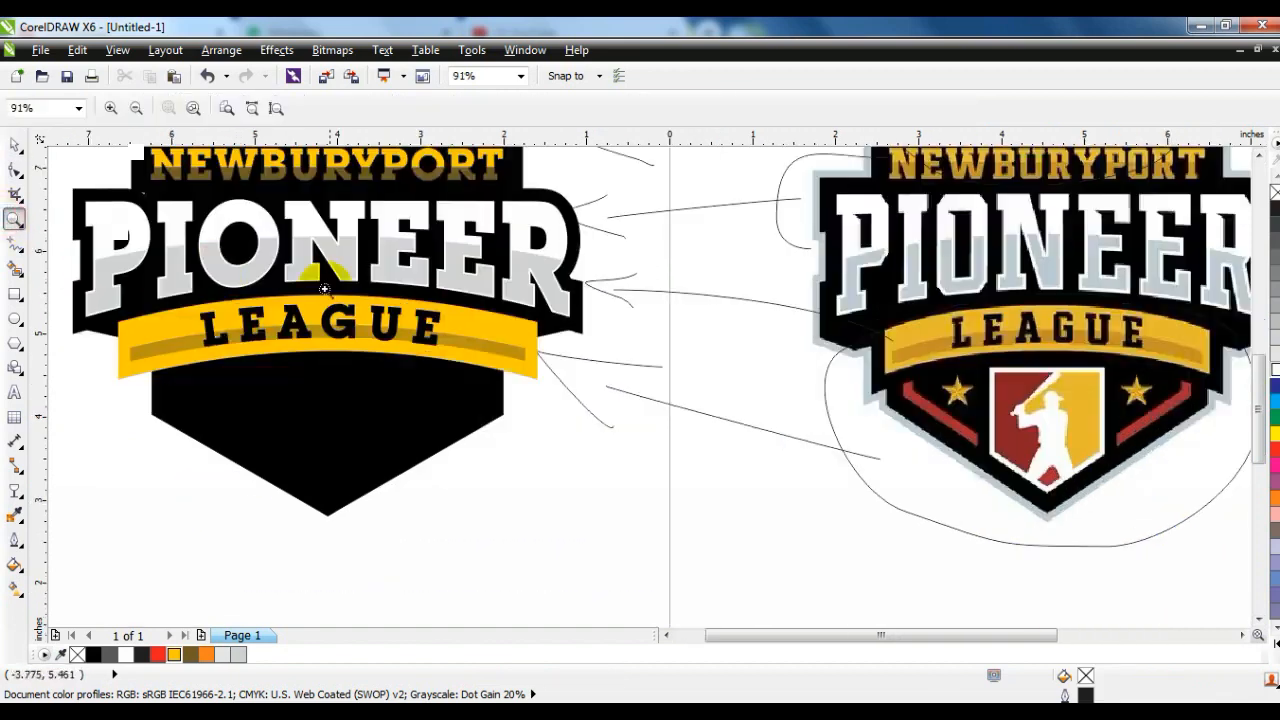
pyautogui.click(16, 148)
pyautogui.click(368, 464)
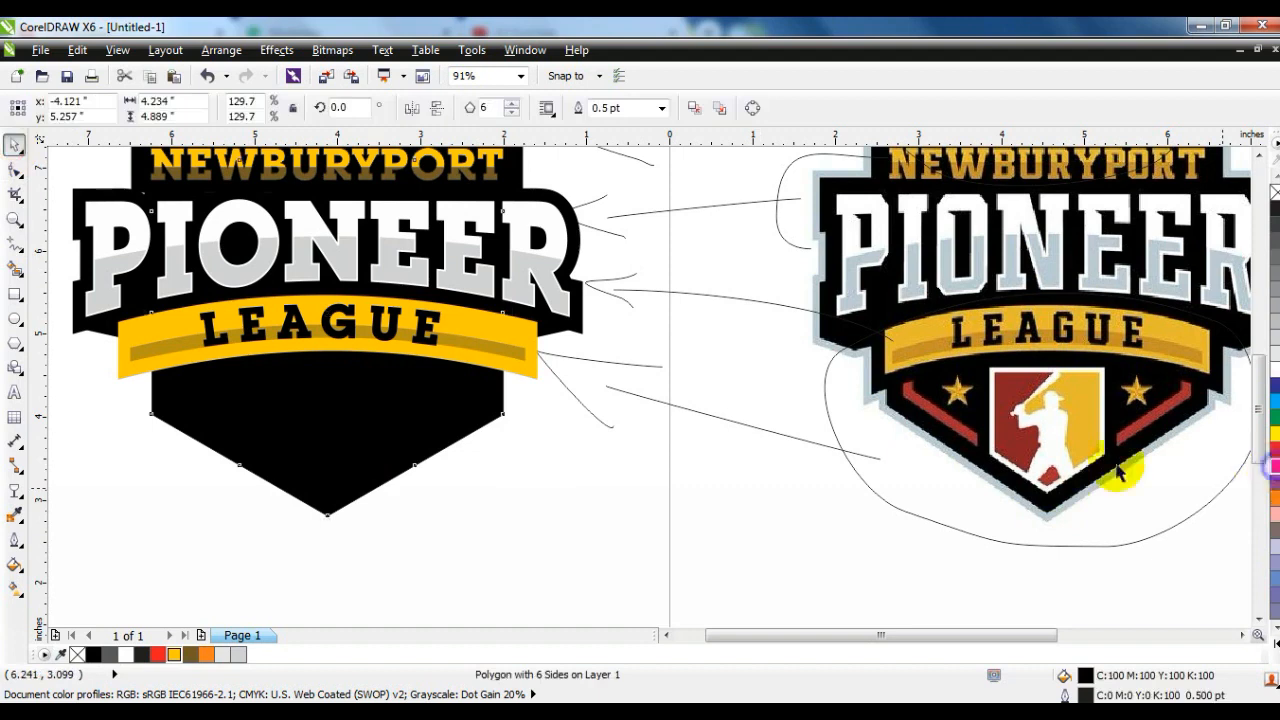
# Step: Apply an inside contour to the black polygon with 3 steps at an offset of about 0.157 inches
pyautogui.click(24, 487)
pyautogui.click(23, 499)
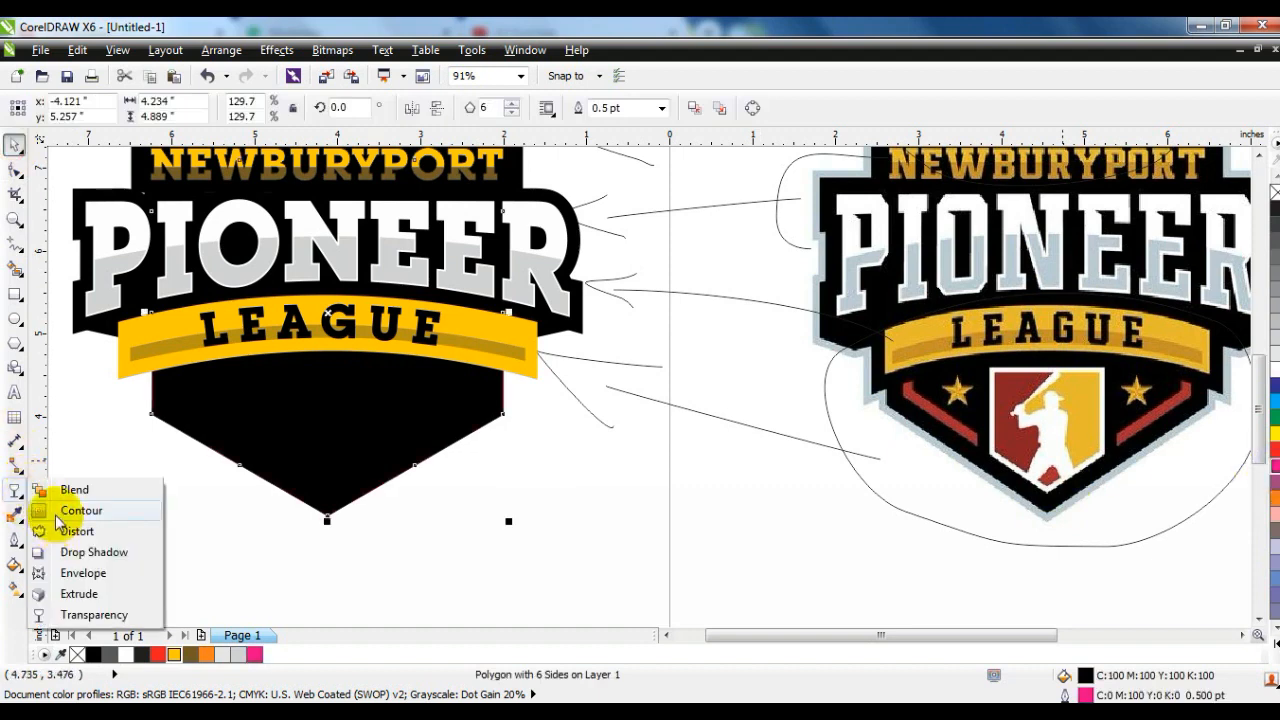
pyautogui.click(57, 514)
pyautogui.moveTo(328, 520); pyautogui.dragTo(327, 512)
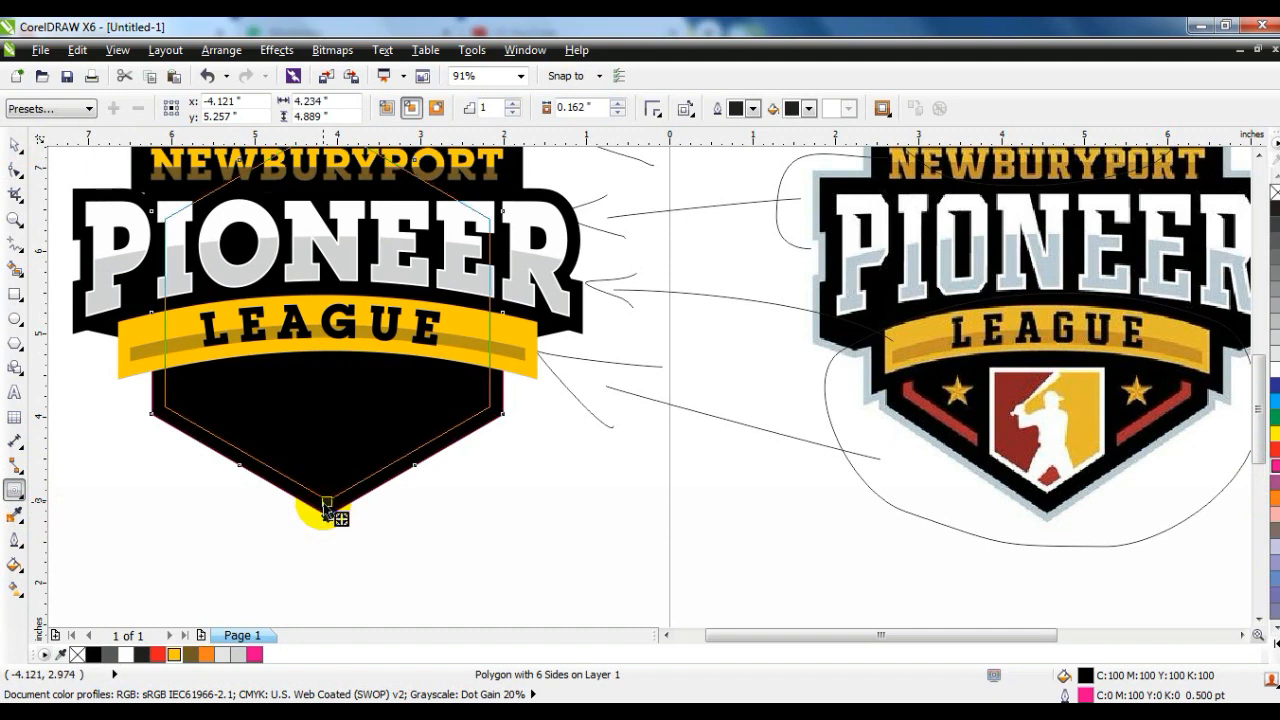
pyautogui.moveTo(327, 512); pyautogui.dragTo(327, 491)
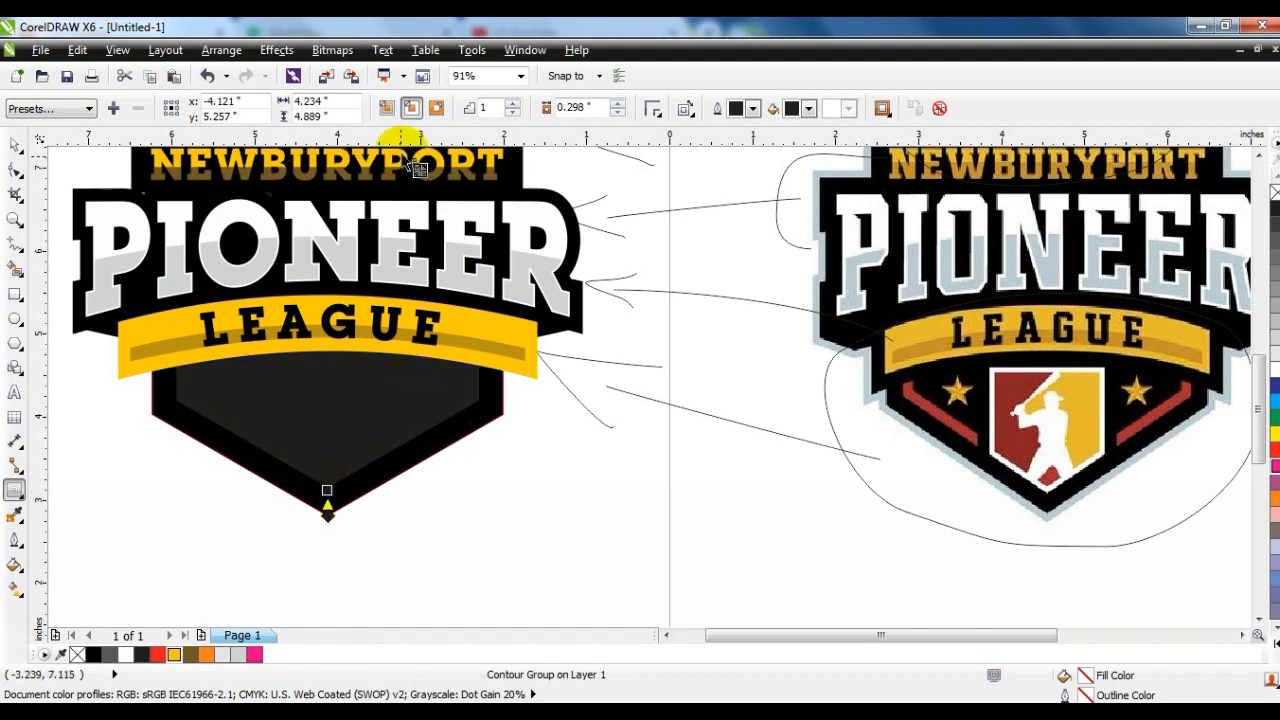
pyautogui.click(512, 104)
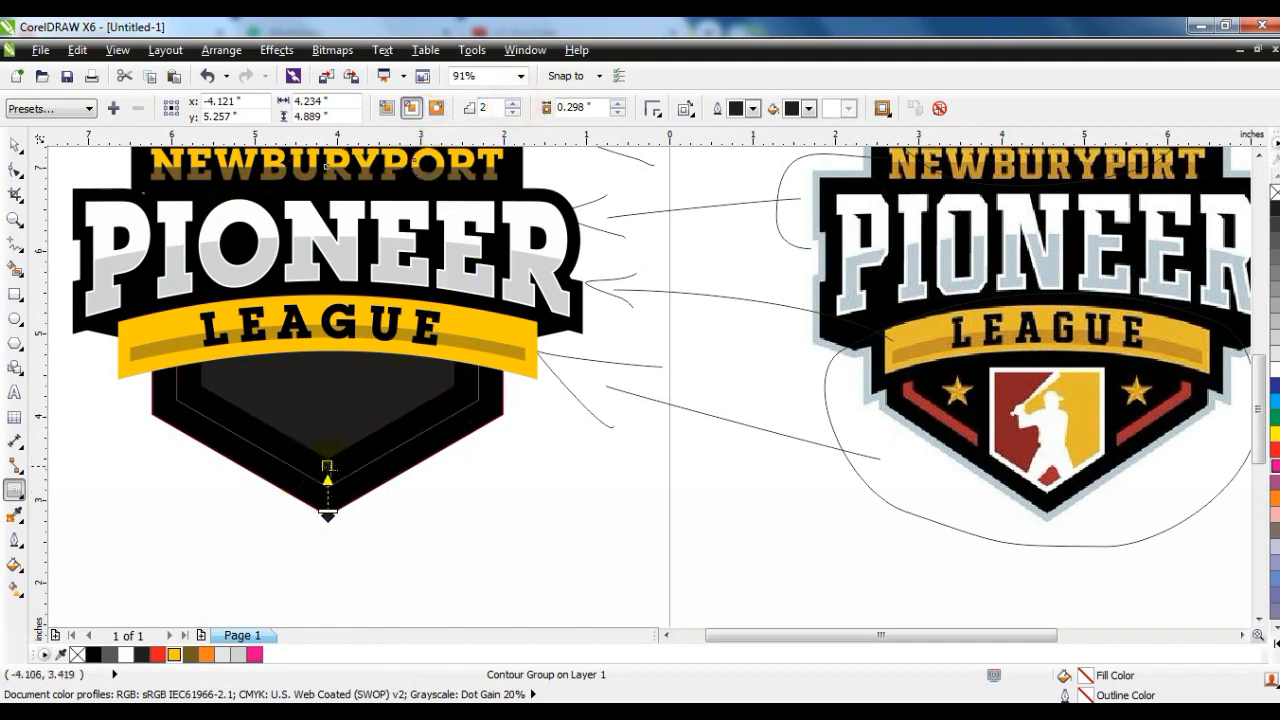
pyautogui.moveTo(332, 502); pyautogui.dragTo(331, 502)
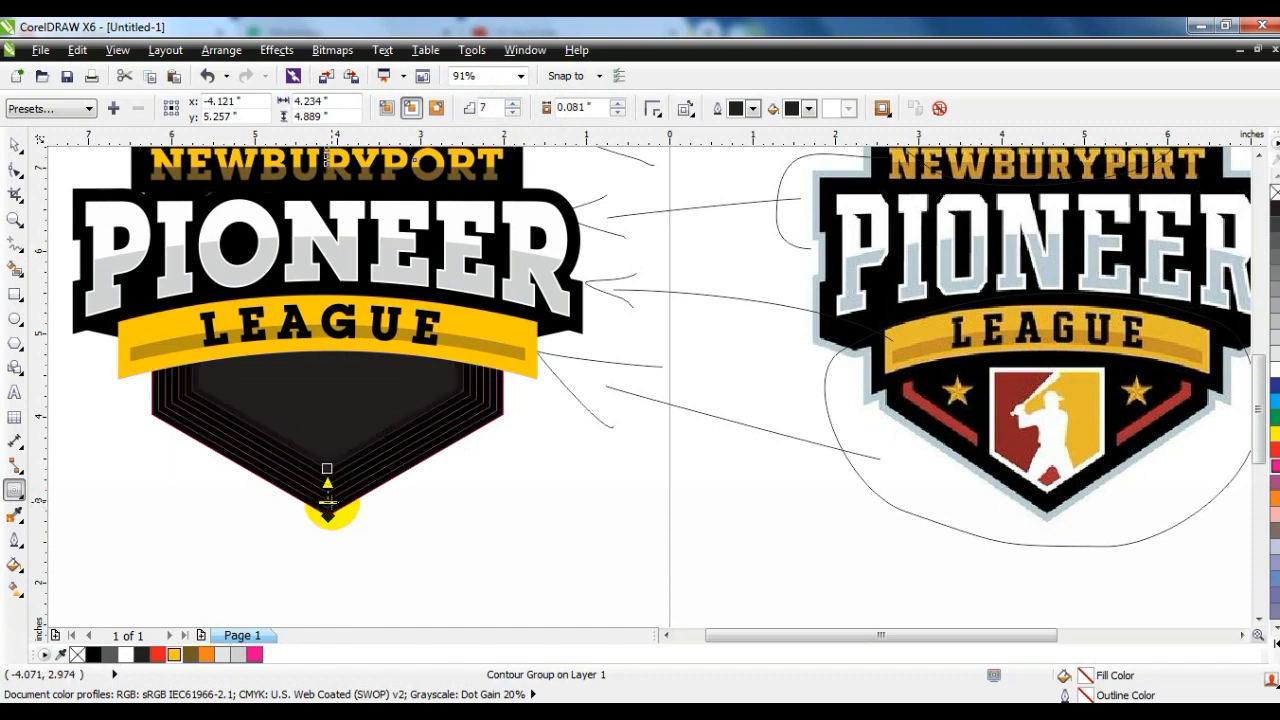
pyautogui.moveTo(332, 507); pyautogui.dragTo(332, 507)
# Step: Break the contour group apart, ungroup its shapes and delete the innermost polygon
pyautogui.click(221, 49)
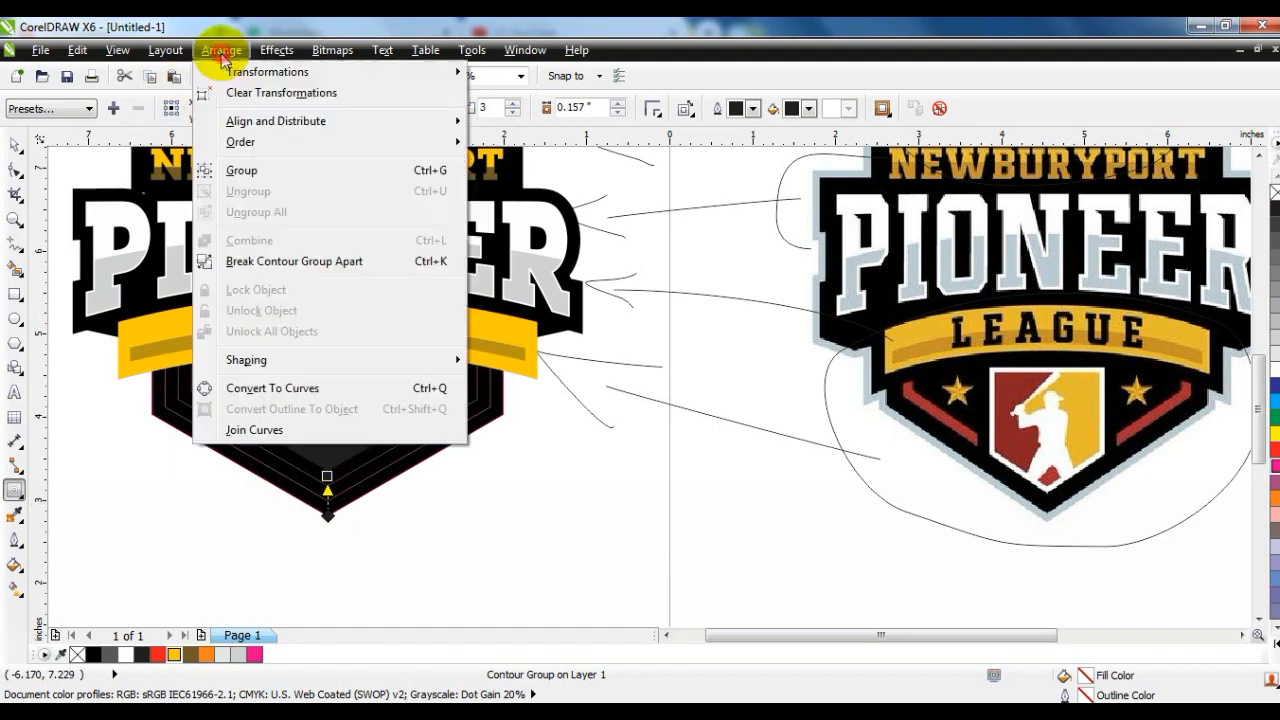
pyautogui.click(250, 256)
pyautogui.click(15, 145)
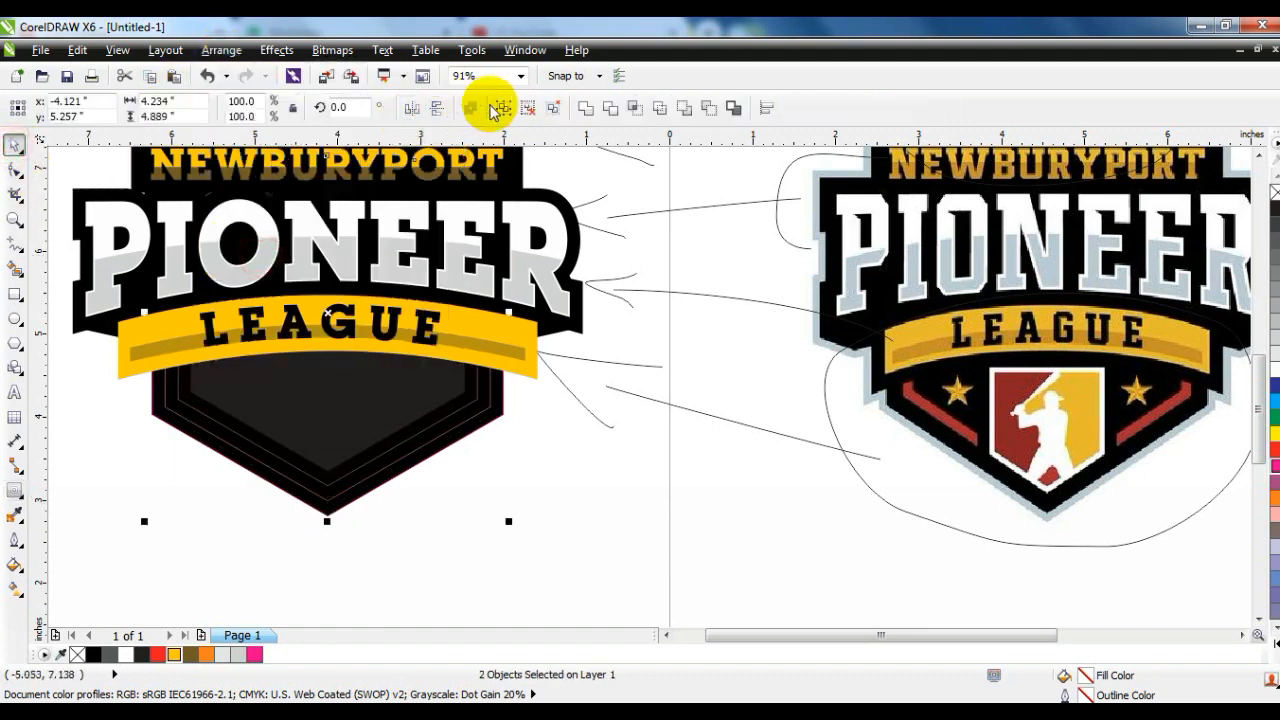
pyautogui.click(536, 474)
pyautogui.click(434, 423)
pyautogui.press('Delete')
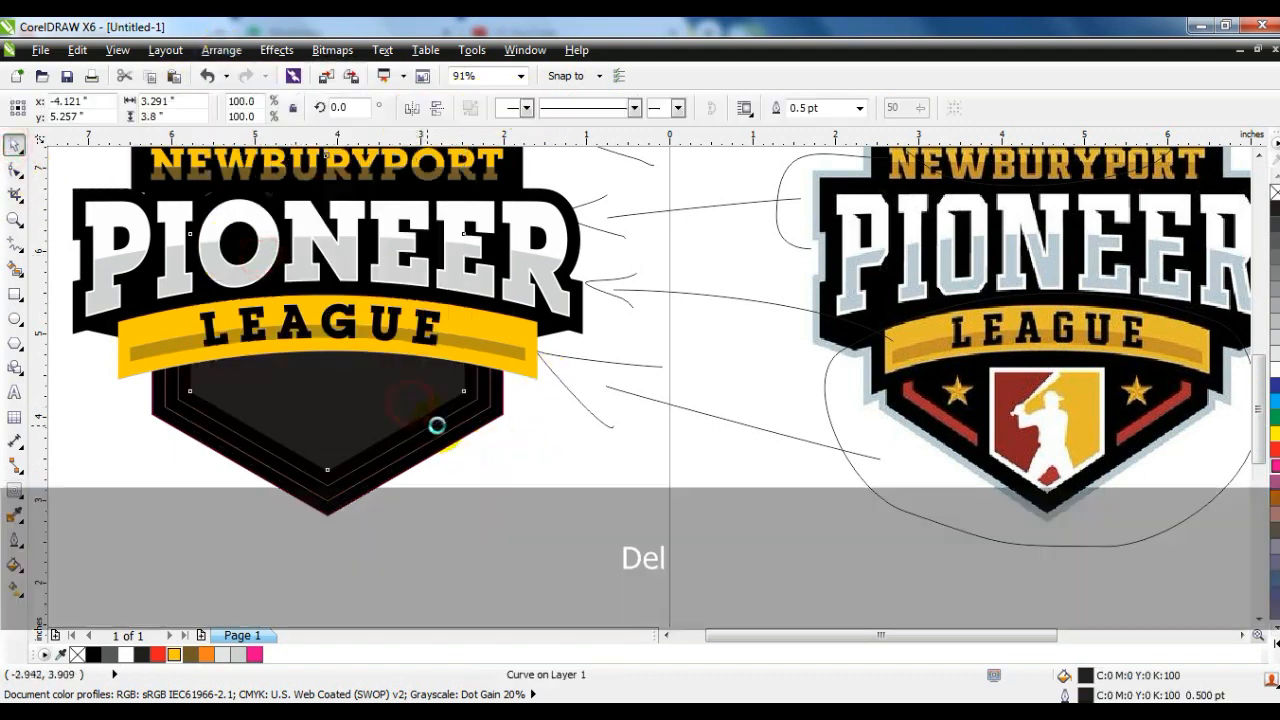
# Step: Combine the two remaining contour polygons into a band, fill it red and remove its outline
pyautogui.click(456, 447)
pyautogui.keyDown('shift'); pyautogui.click(444, 395); pyautogui.keyUp('shift')
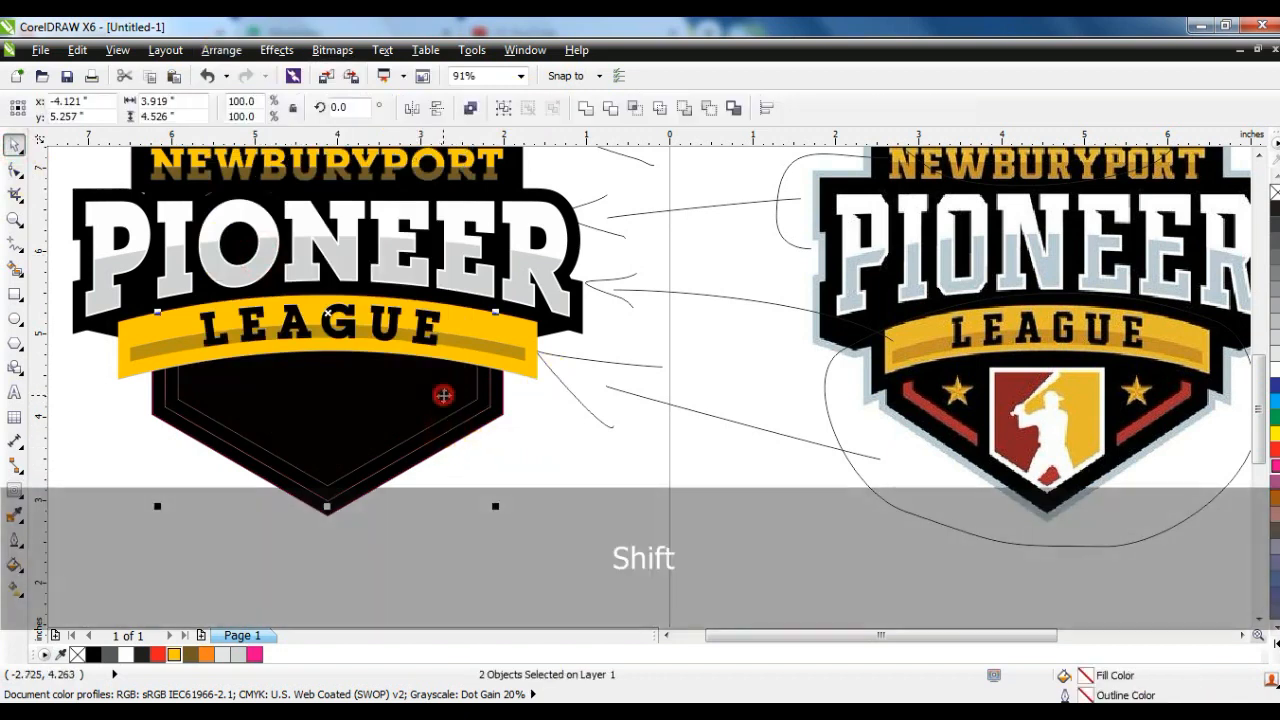
pyautogui.click(470, 107)
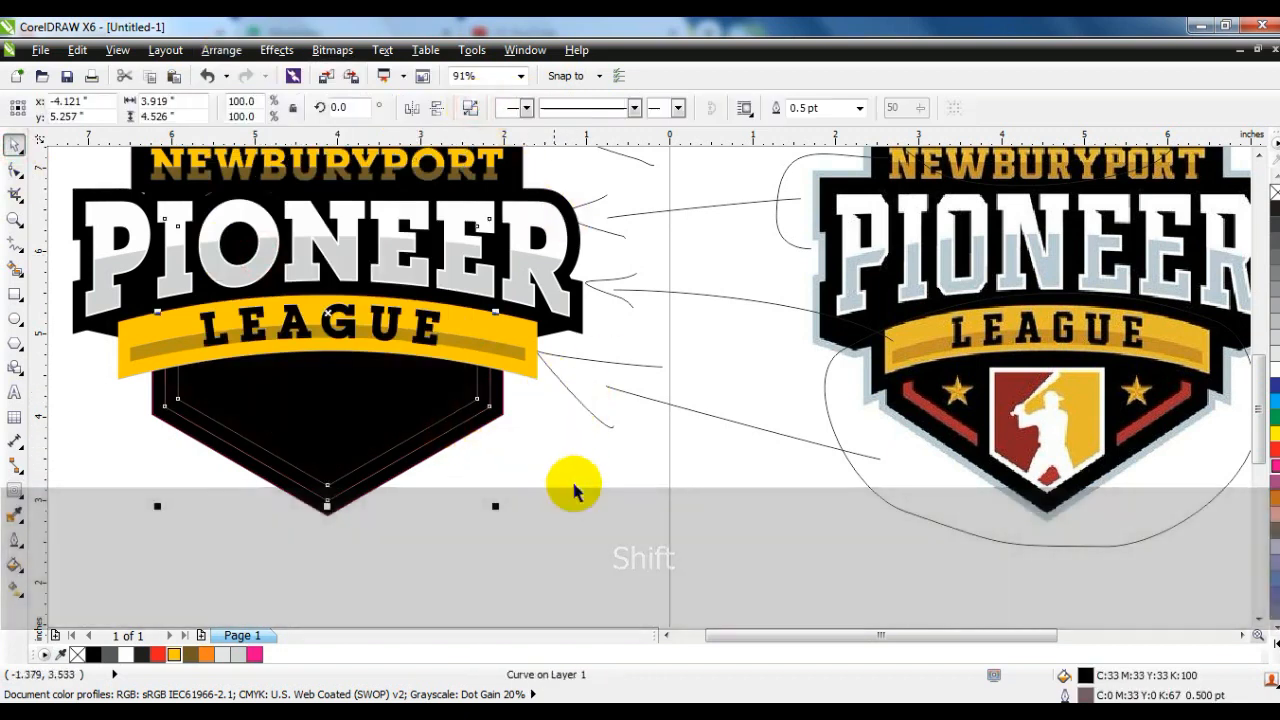
pyautogui.click(1275, 449)
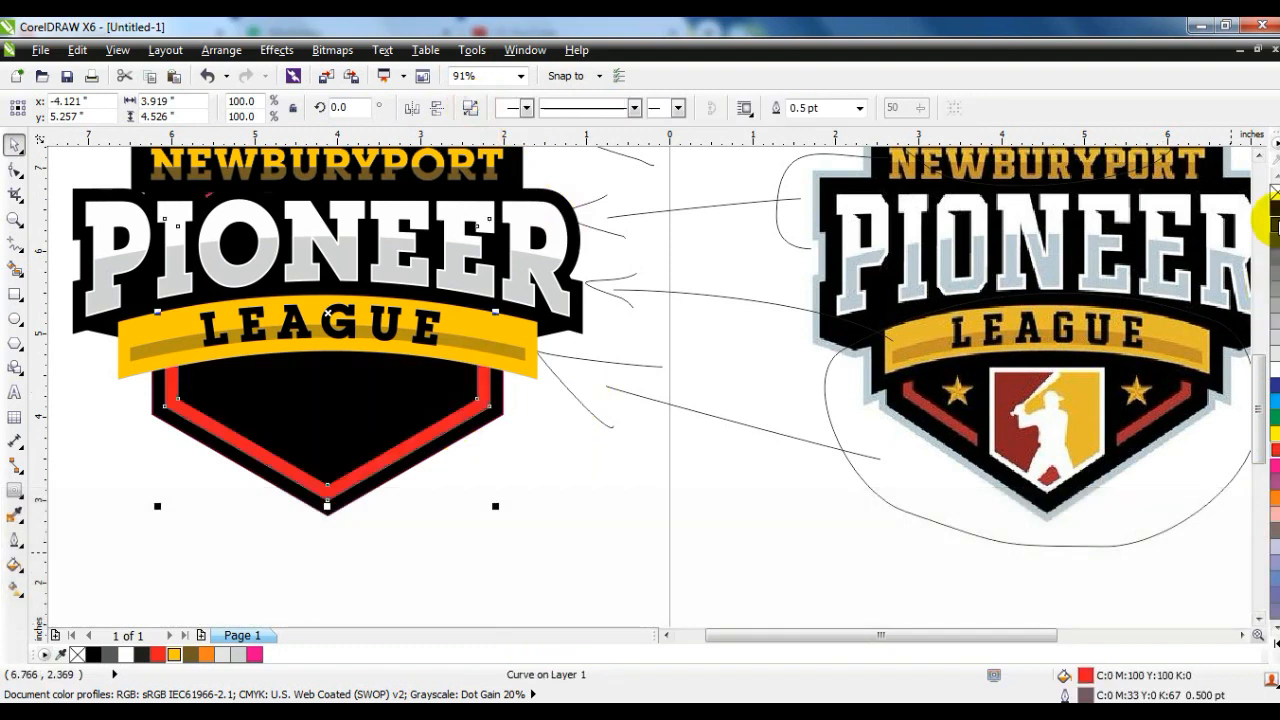
pyautogui.click(160, 489)
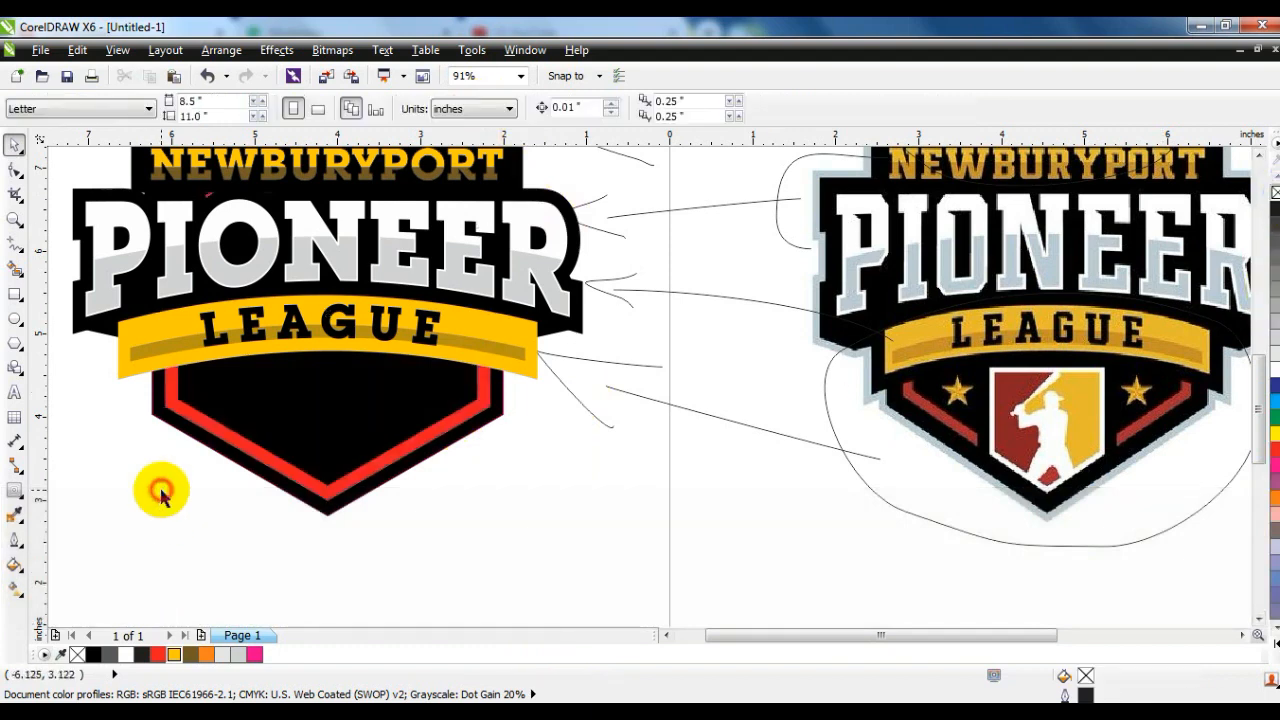
# Step: Draw a rectangle about 1.38 by 1.65 inches over the lower point of the red band
pyautogui.click(15, 294)
pyautogui.moveTo(274, 384); pyautogui.dragTo(390, 522)
pyautogui.click(15, 148)
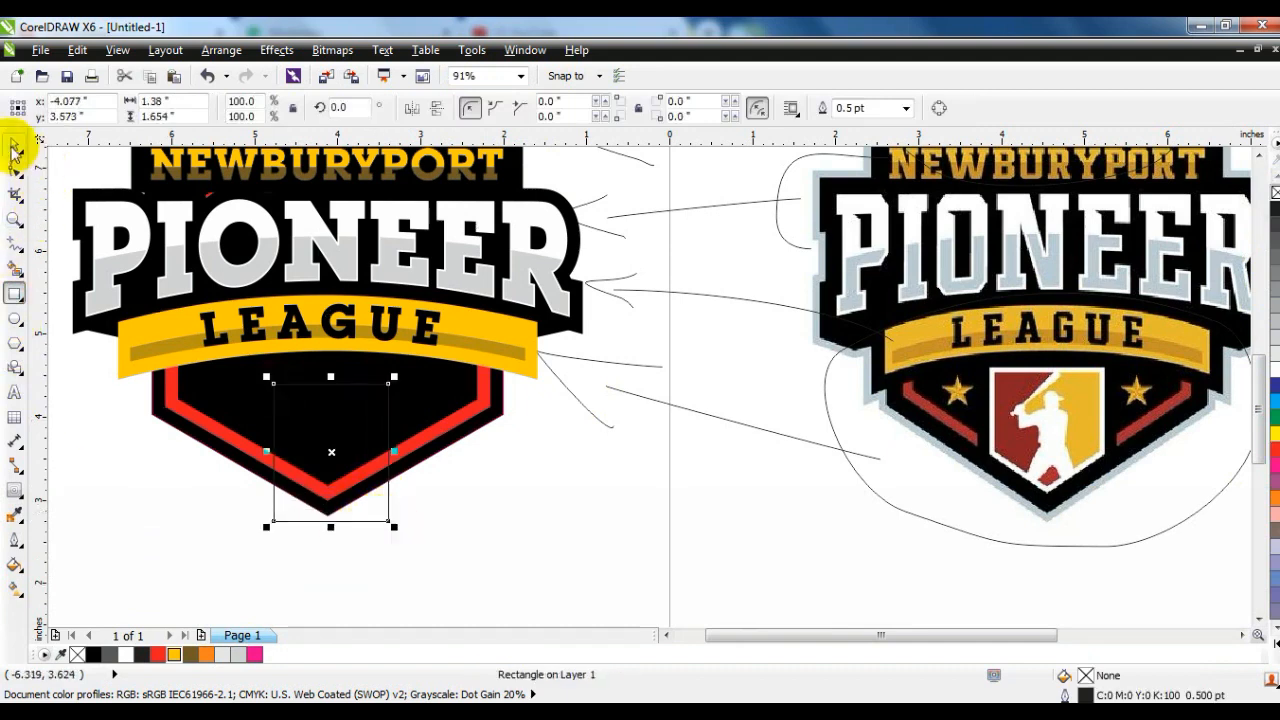
# Step: Centre the rectangle horizontally on the red band, trim the band's lower point with it and delete the rectangle
pyautogui.keyDown('shift'); pyautogui.click(434, 424); pyautogui.keyUp('shift')
pyautogui.click(610, 108)
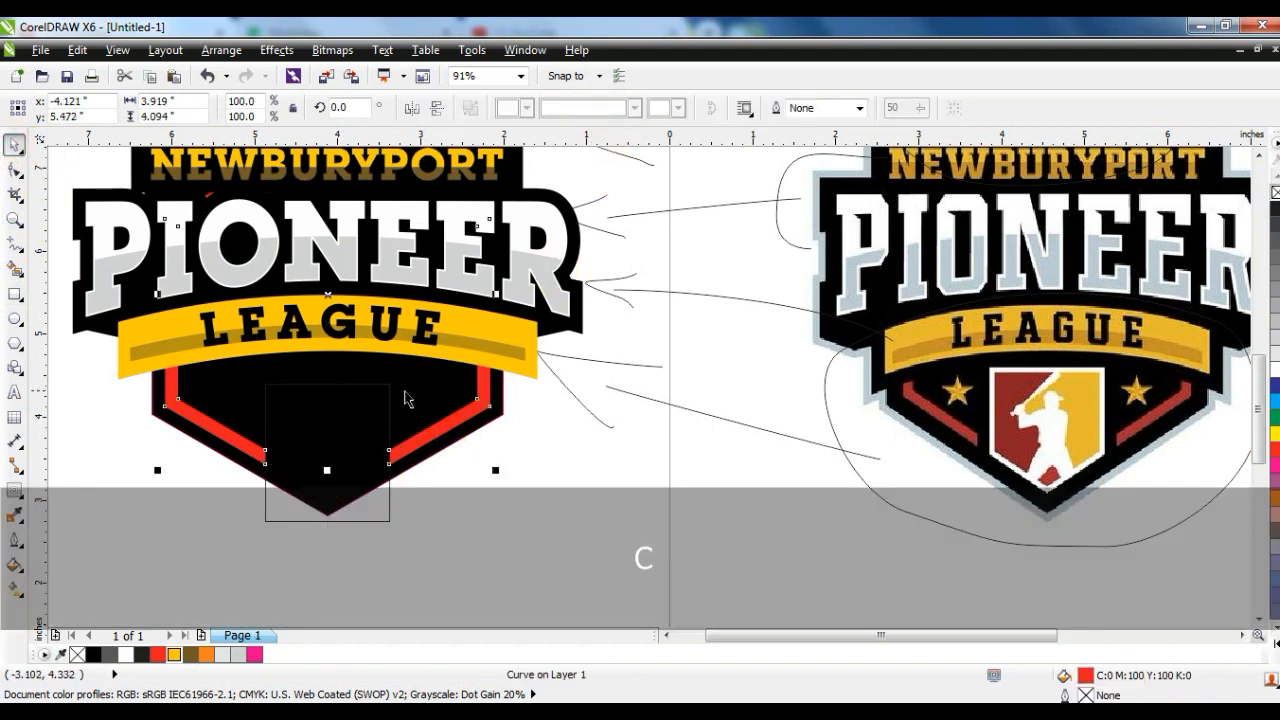
pyautogui.press('Escape')
pyautogui.click(378, 397)
pyautogui.press('Delete')
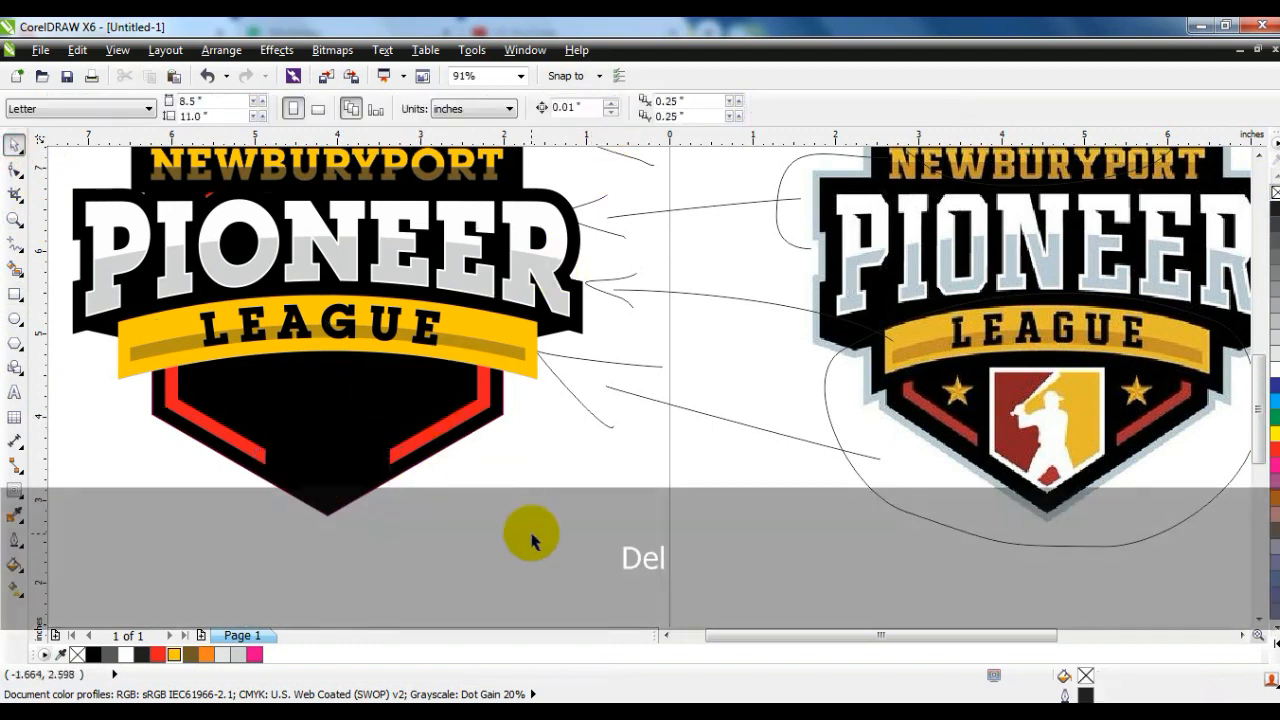
# Step: Draw a square of about 1.185 inches between the red bands below the banner and fill it white
pyautogui.click(13, 215)
pyautogui.moveTo(165, 324); pyautogui.dragTo(614, 529)
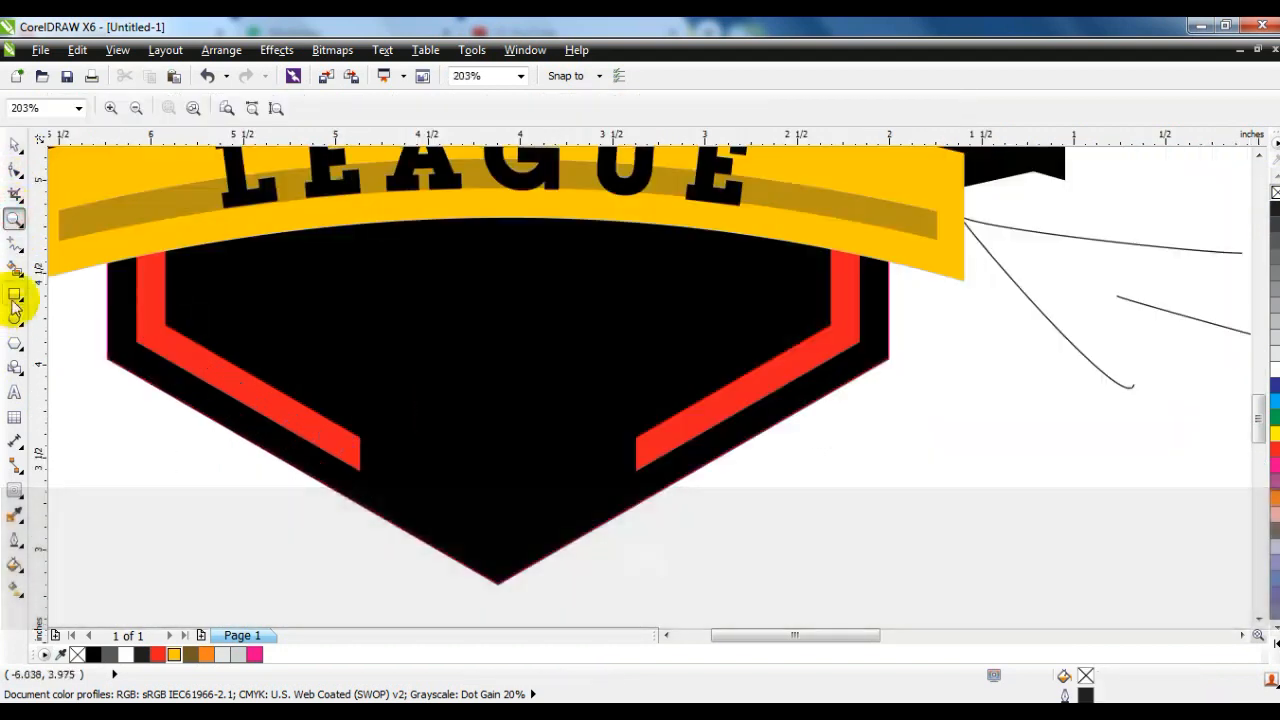
pyautogui.click(14, 294)
pyautogui.moveTo(396, 253); pyautogui.dragTo(493, 470)
pyautogui.click(15, 144)
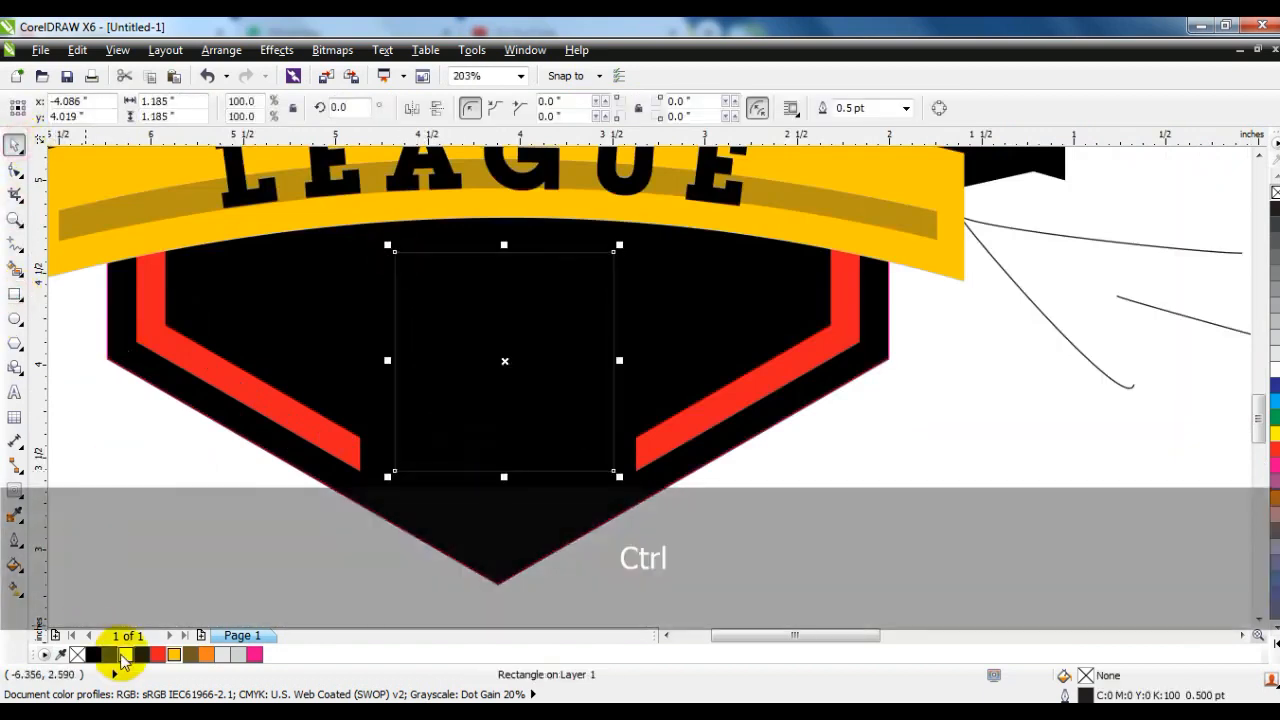
pyautogui.click(125, 654)
# Step: Centre the white square horizontally on the black polygon
pyautogui.keyDown('shift'); pyautogui.click(528, 556); pyautogui.keyUp('shift')
pyautogui.press('c')
pyautogui.click(314, 557)
pyautogui.press('F3')
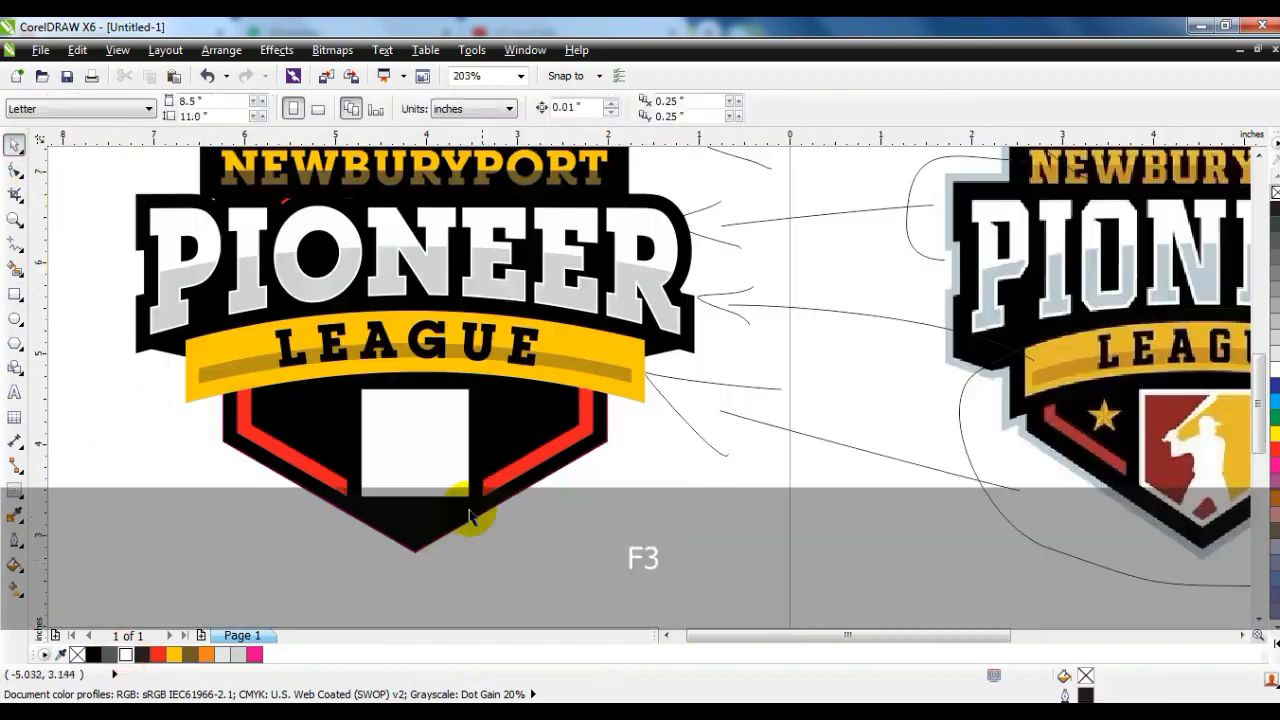
# Step: Convert the white square to curves, pull its bottom midpoint down about 0.365 inches into a point, and lower its top edge slightly
pyautogui.click(410, 470)
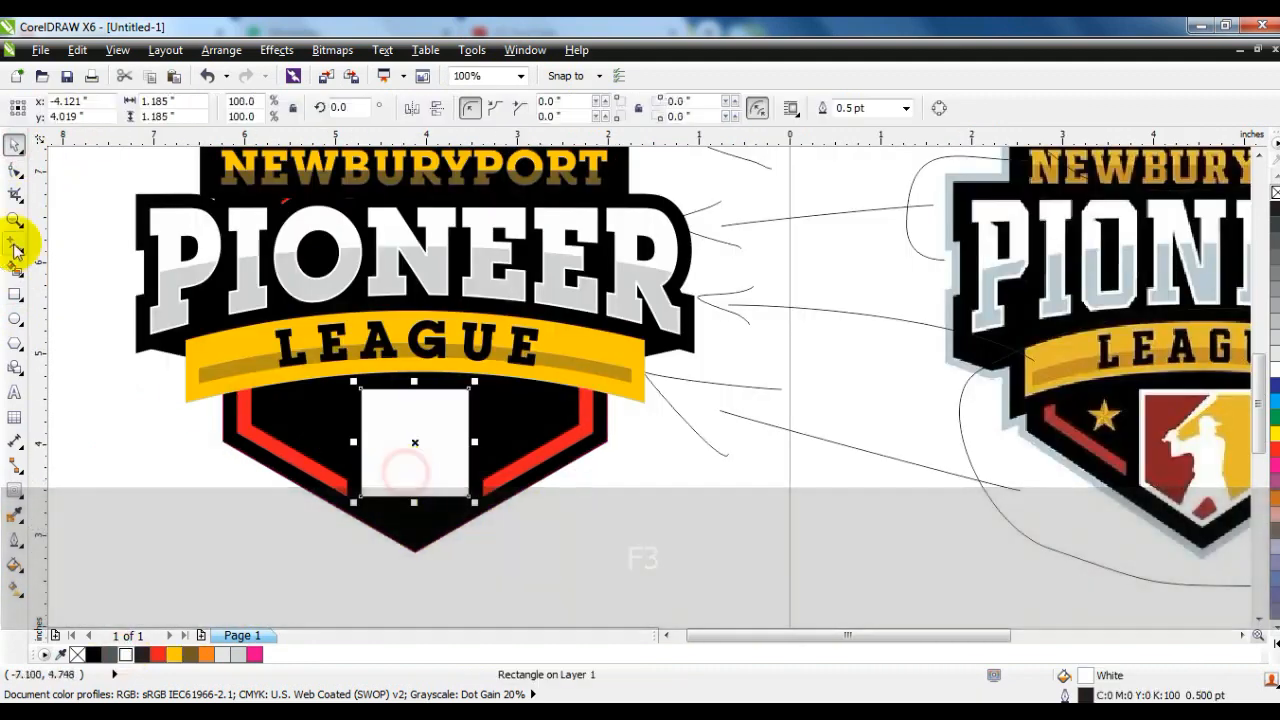
pyautogui.click(15, 169)
pyautogui.hotkey('ctrl', 'q')
pyautogui.moveTo(460, 500); pyautogui.dragTo(478, 511)
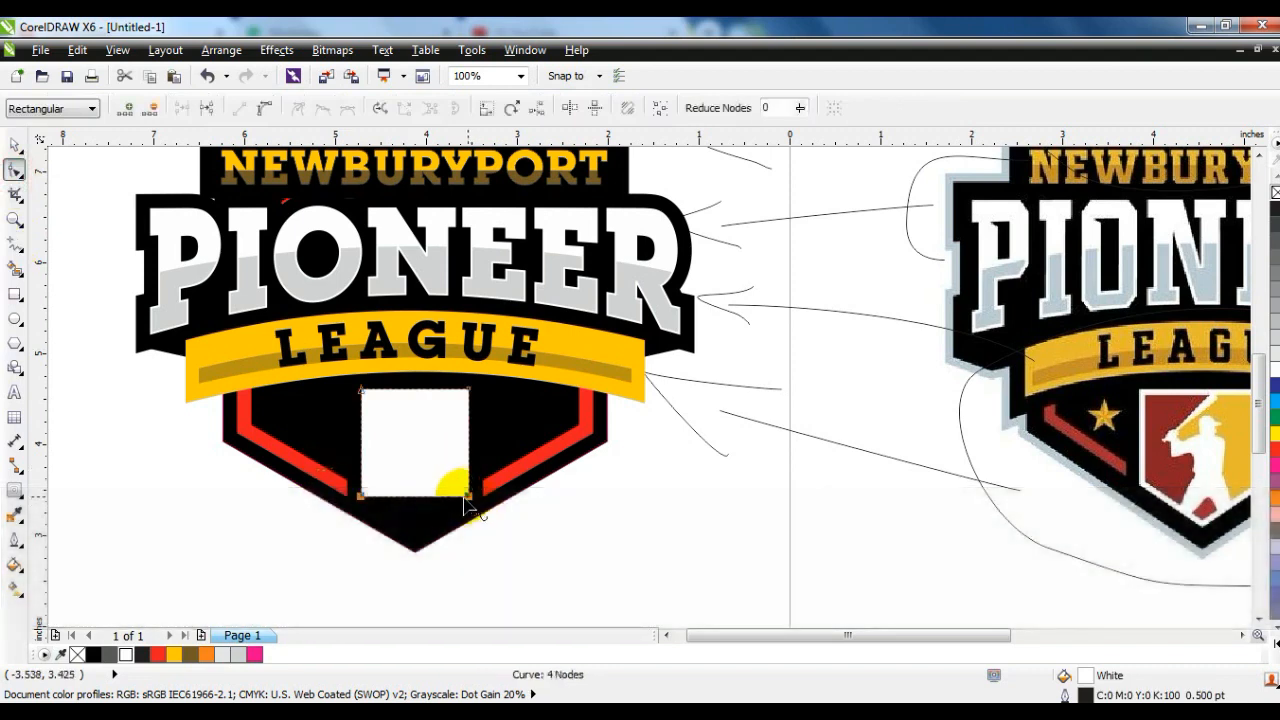
pyautogui.moveTo(415, 500); pyautogui.dragTo(421, 505)
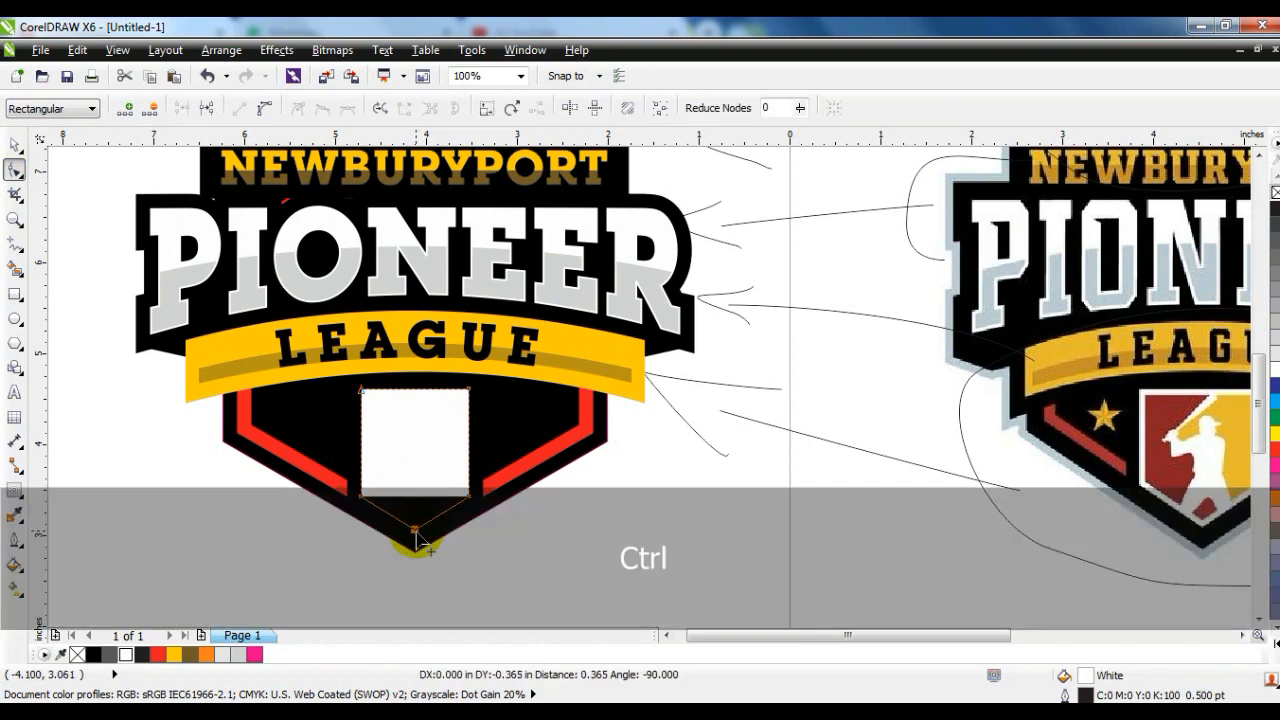
pyautogui.moveTo(416, 531); pyautogui.dragTo(416, 530)
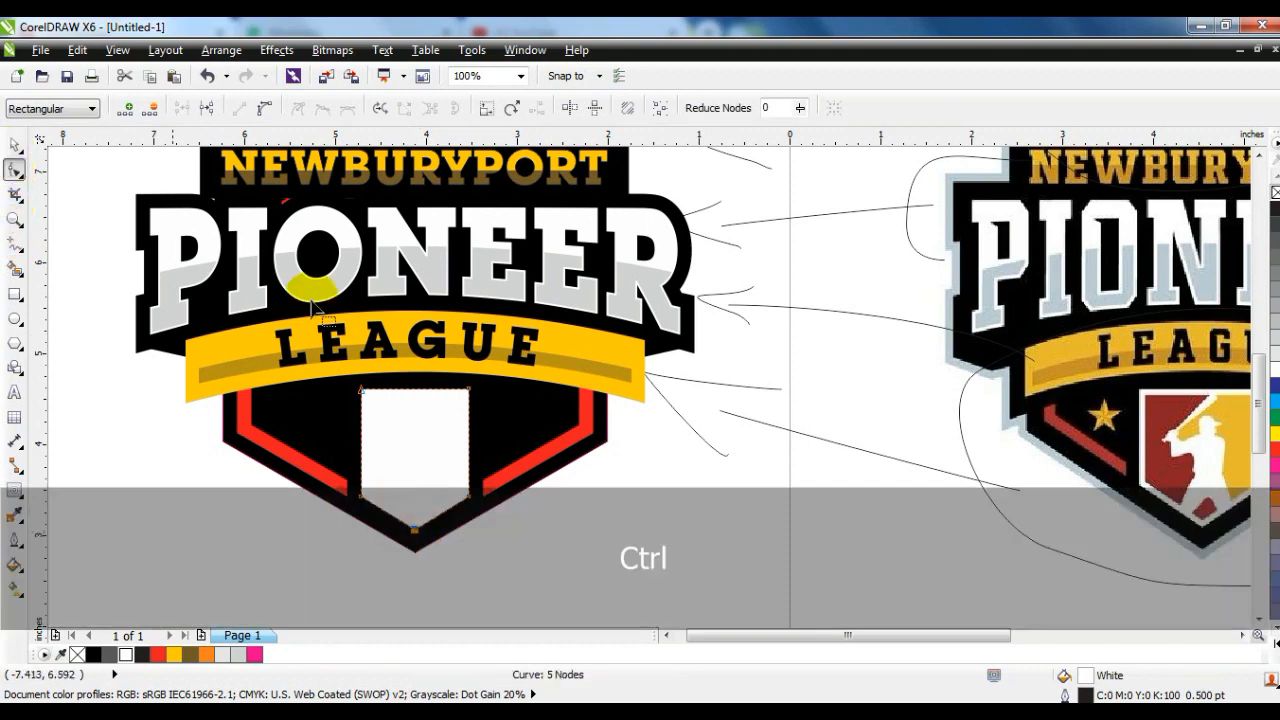
pyautogui.moveTo(469, 392); pyautogui.dragTo(480, 419)
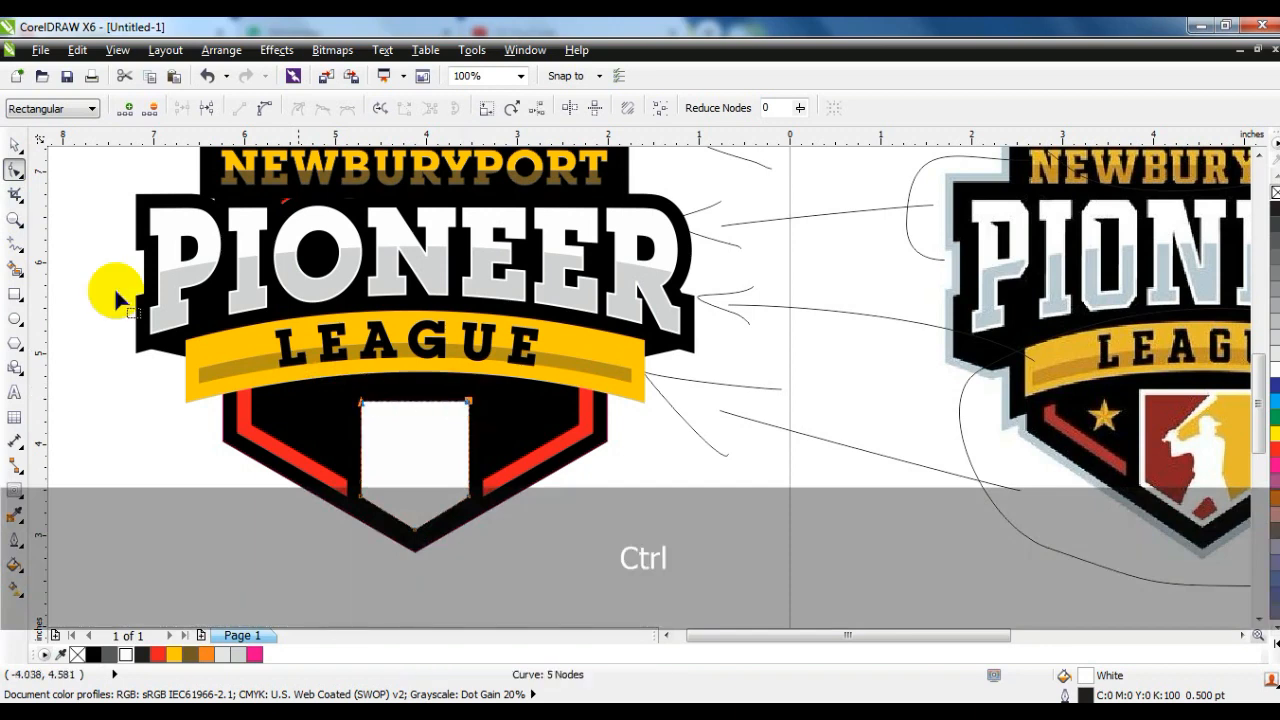
# Step: Apply a two-step inside contour with an offset of about 0.028 inches to the white shield shape
pyautogui.hotkey('shift', 'F2')
pyautogui.click(15, 145)
pyautogui.click(14, 488)
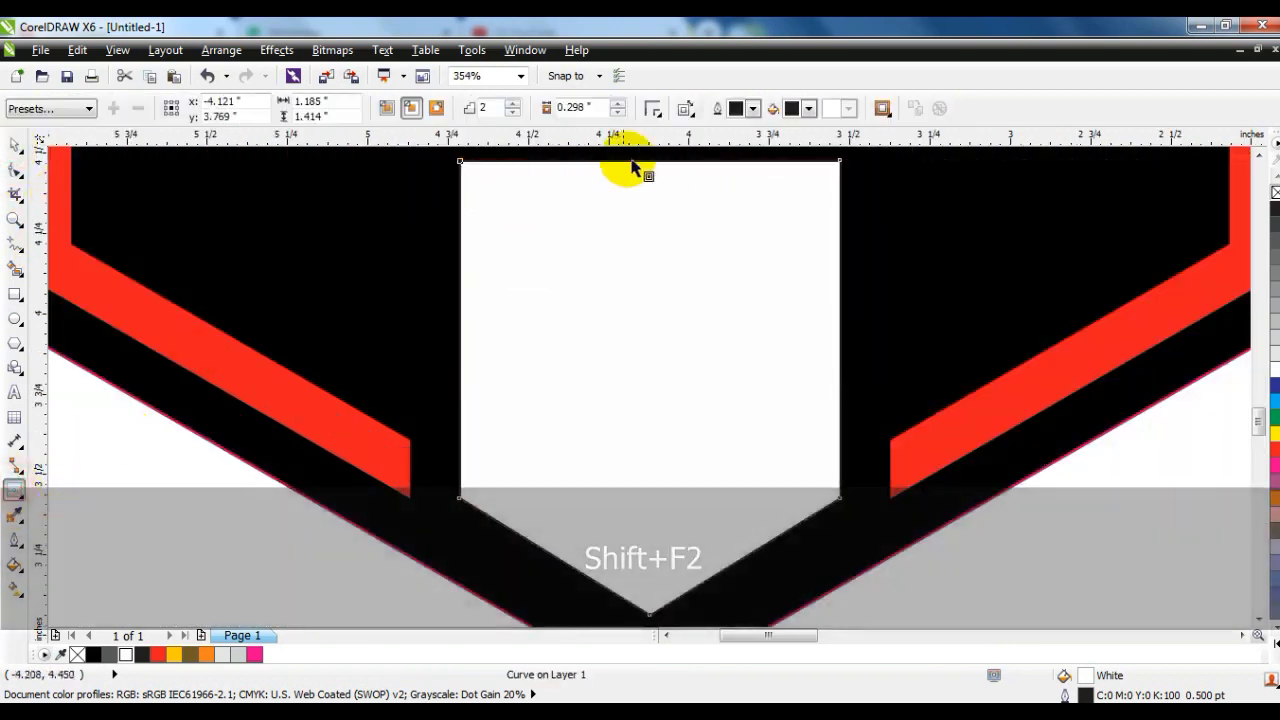
pyautogui.moveTo(632, 168); pyautogui.dragTo(648, 178)
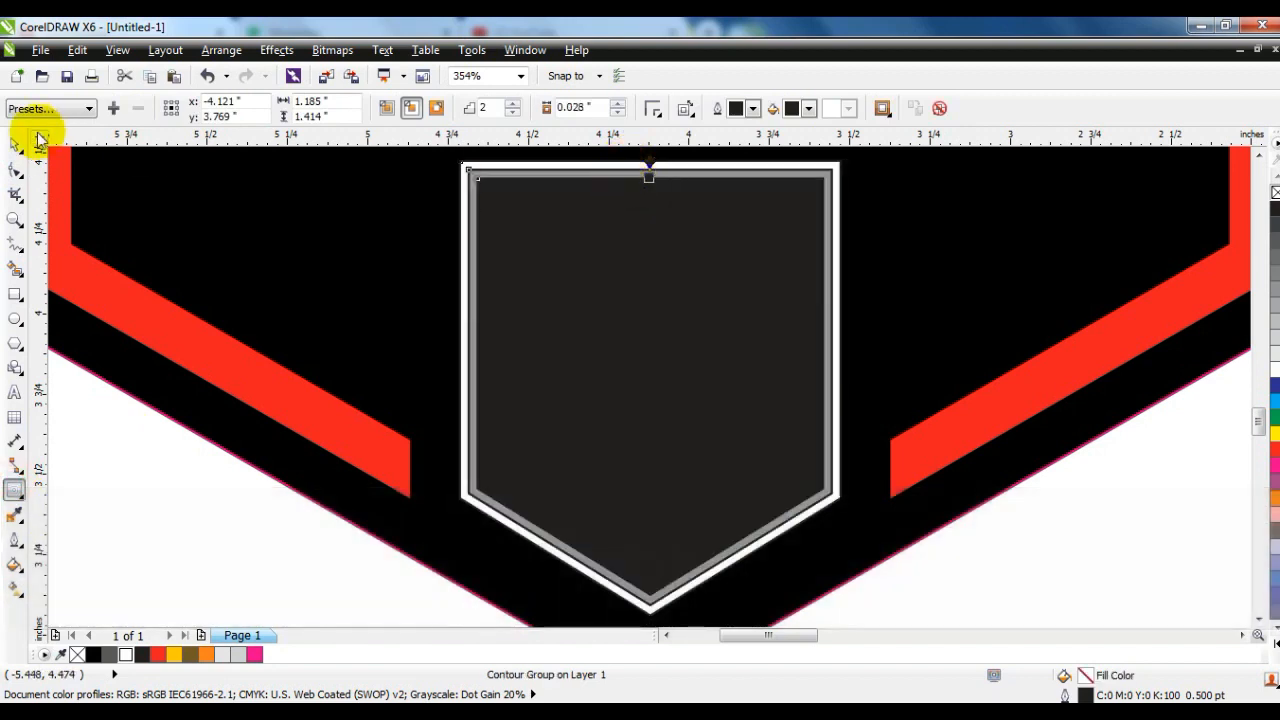
# Step: Break the shield's contour group apart, ungroup it and delete the outer contour shape
pyautogui.click(220, 49)
pyautogui.click(260, 262)
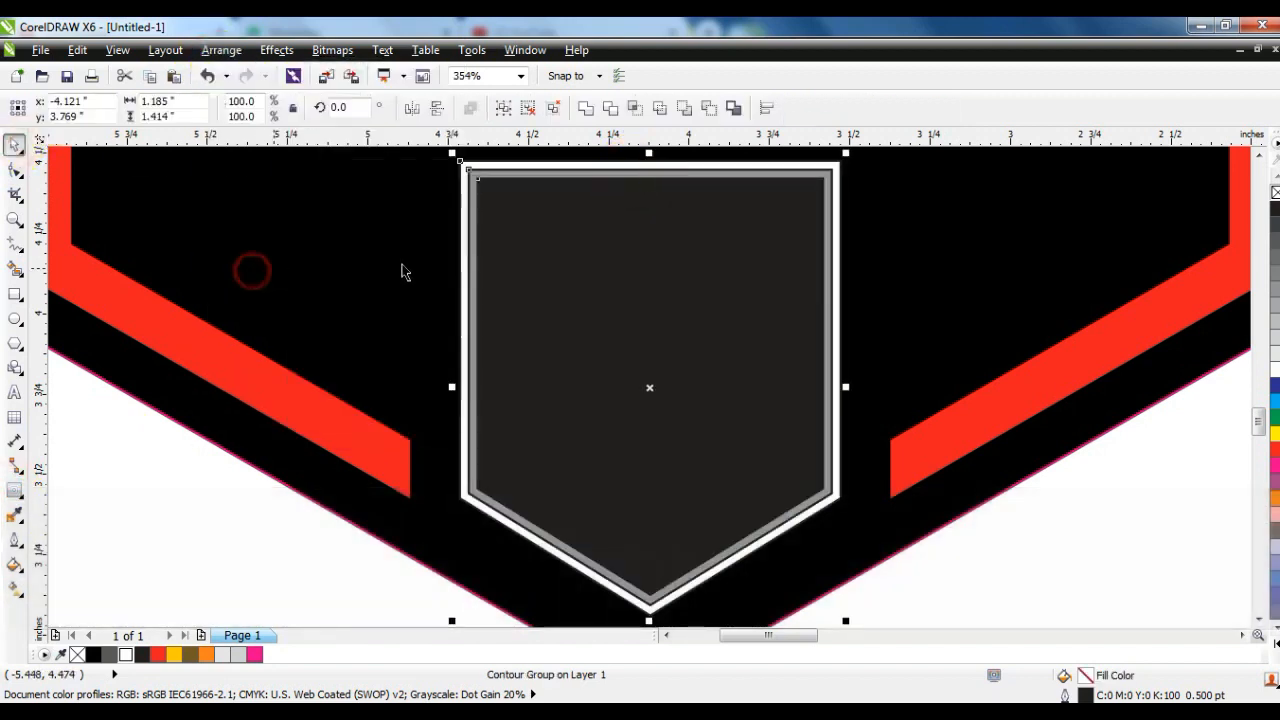
pyautogui.press('Escape')
pyautogui.click(519, 232)
pyautogui.click(471, 107)
pyautogui.press('Escape')
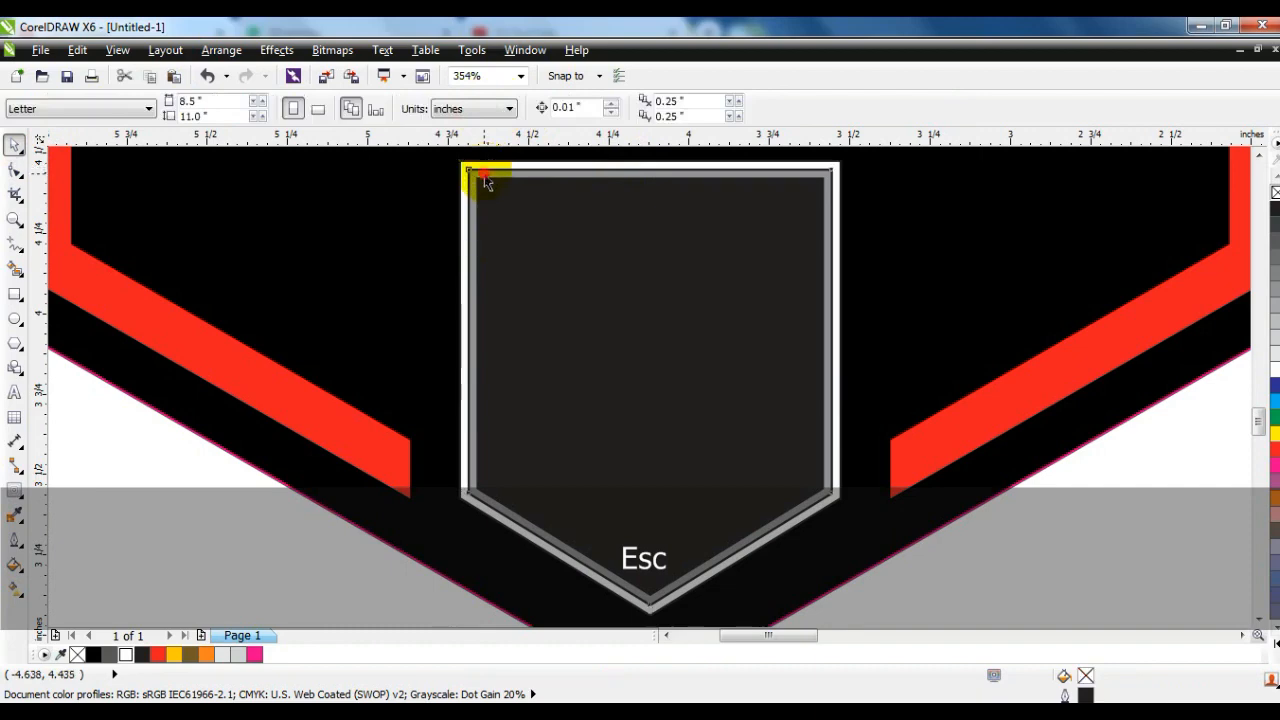
pyautogui.click(484, 175)
pyautogui.press('Delete')
# Step: Fill the remaining inner shield shape red and remove the outlines from both shield shapes
pyautogui.click(467, 336)
pyautogui.press('F3')
pyautogui.press('F3')
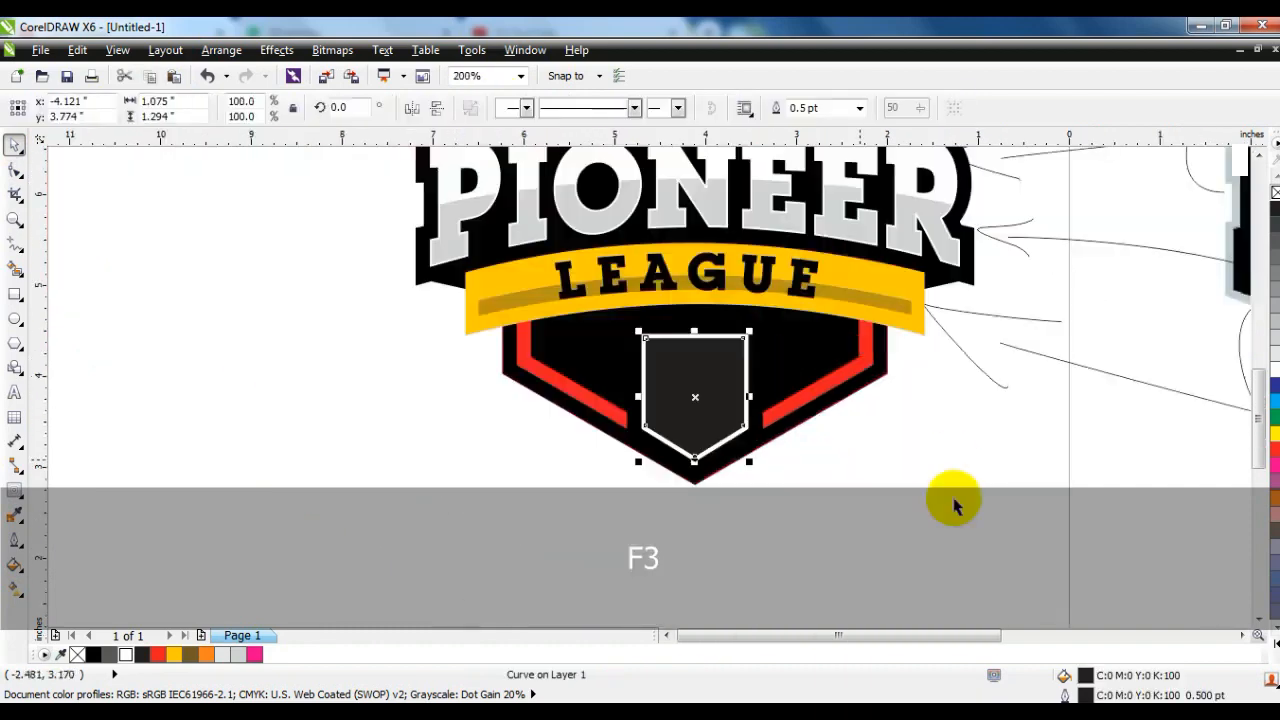
pyautogui.click(1242, 635)
pyautogui.click(1242, 635)
pyautogui.click(1242, 635)
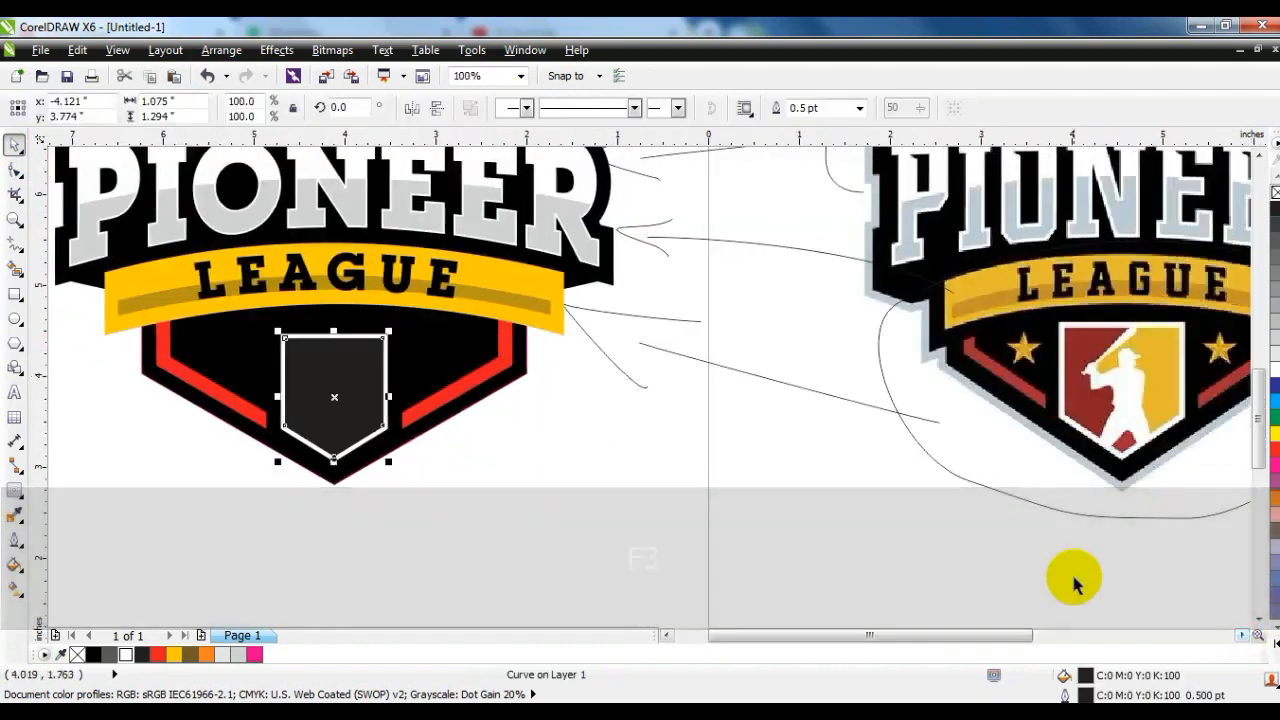
pyautogui.moveTo(1275, 450); pyautogui.dragTo(380, 390)
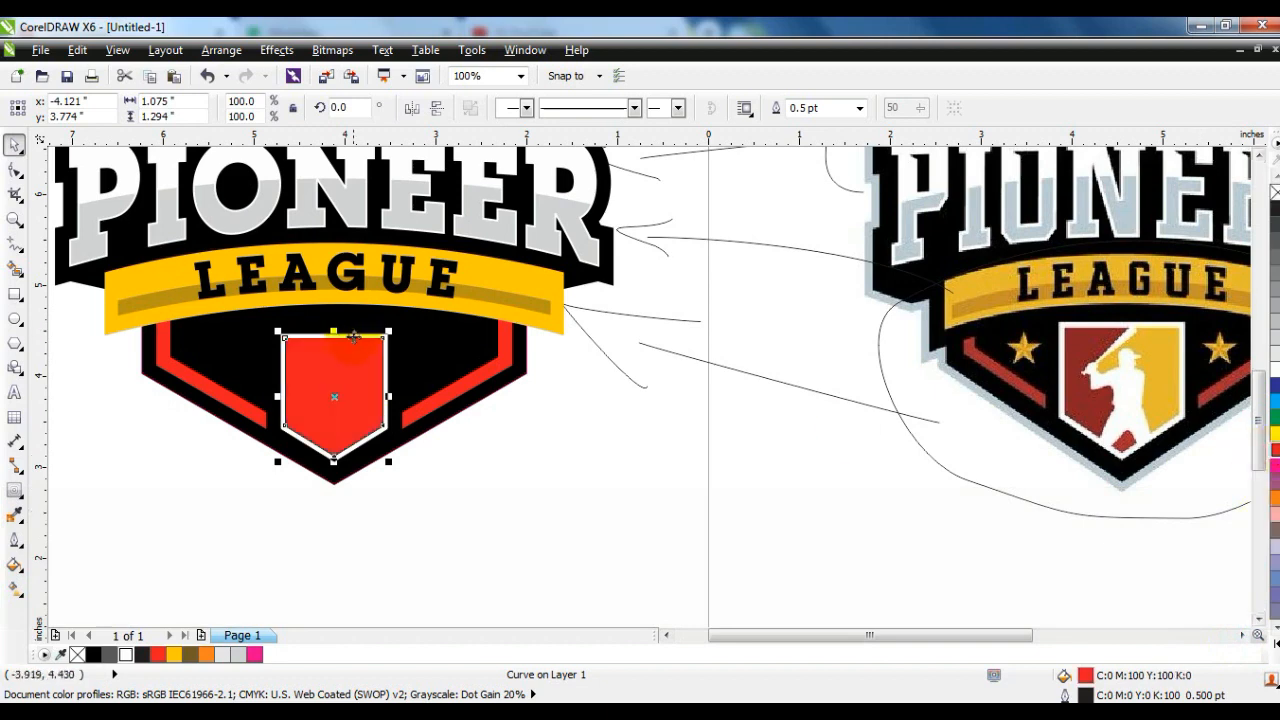
pyautogui.moveTo(430, 477); pyautogui.dragTo(253, 319)
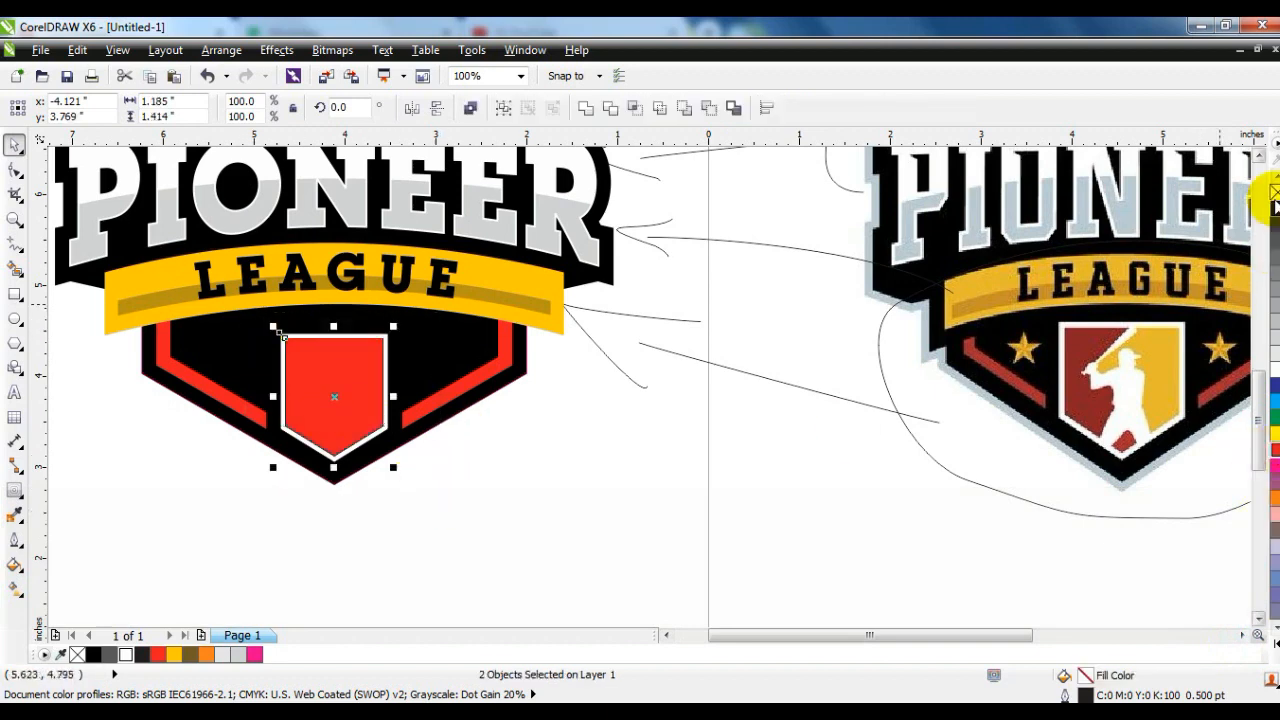
# Step: Delete the upper nodes of the red band curve where it shows through behind the Pioneer lettering
pyautogui.press('F3')
pyautogui.press('F3')
pyautogui.press('Escape')
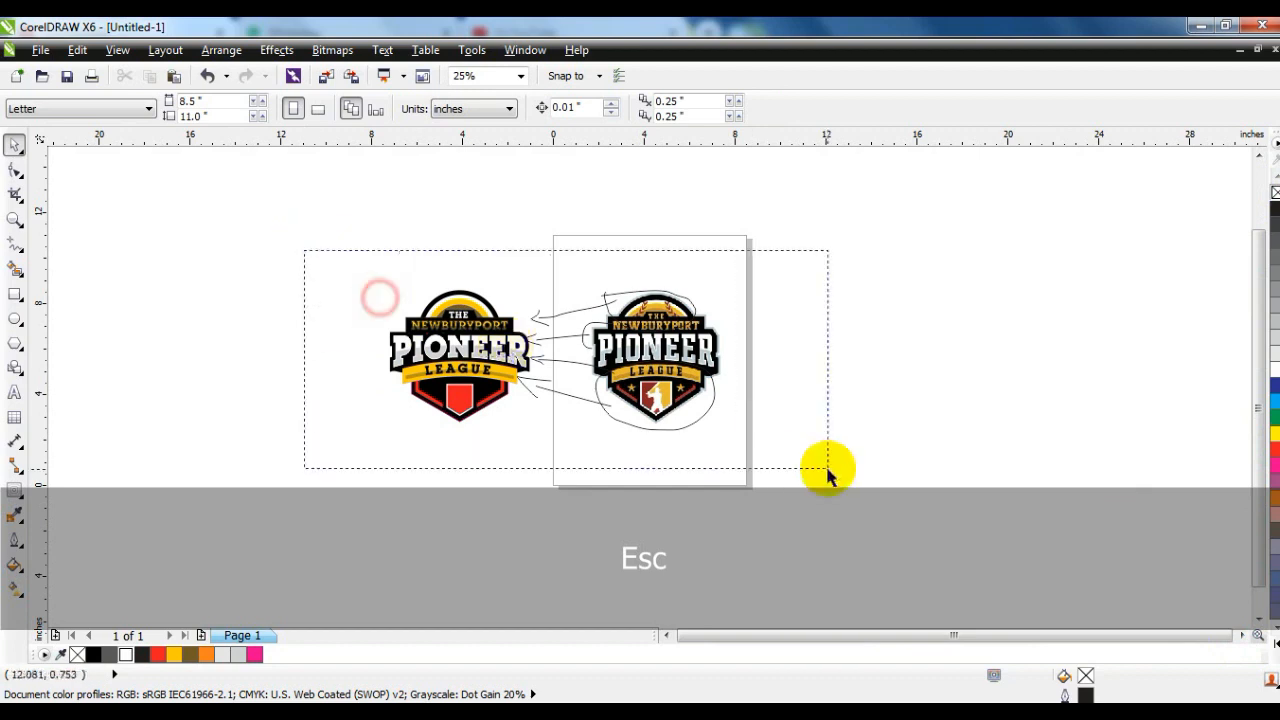
pyautogui.hotkey('ctrl', 'a')
pyautogui.hotkey('shift', 'F2')
pyautogui.press('Escape')
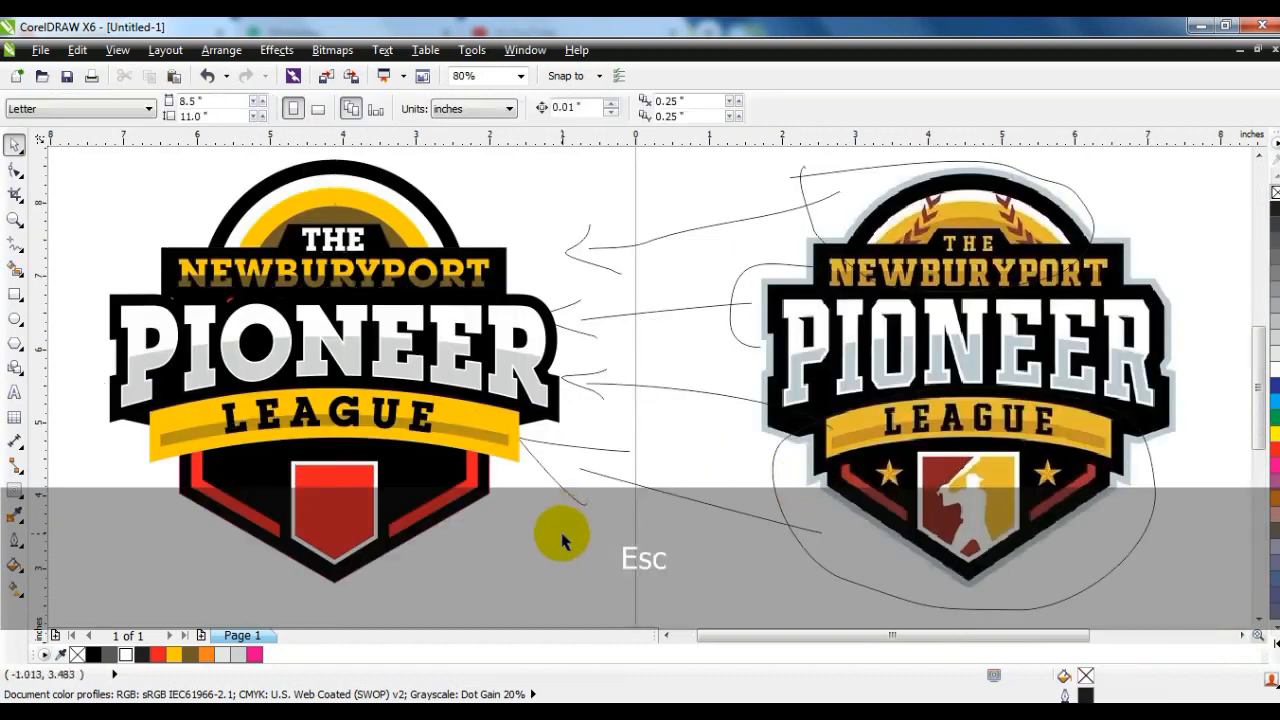
pyautogui.click(228, 310)
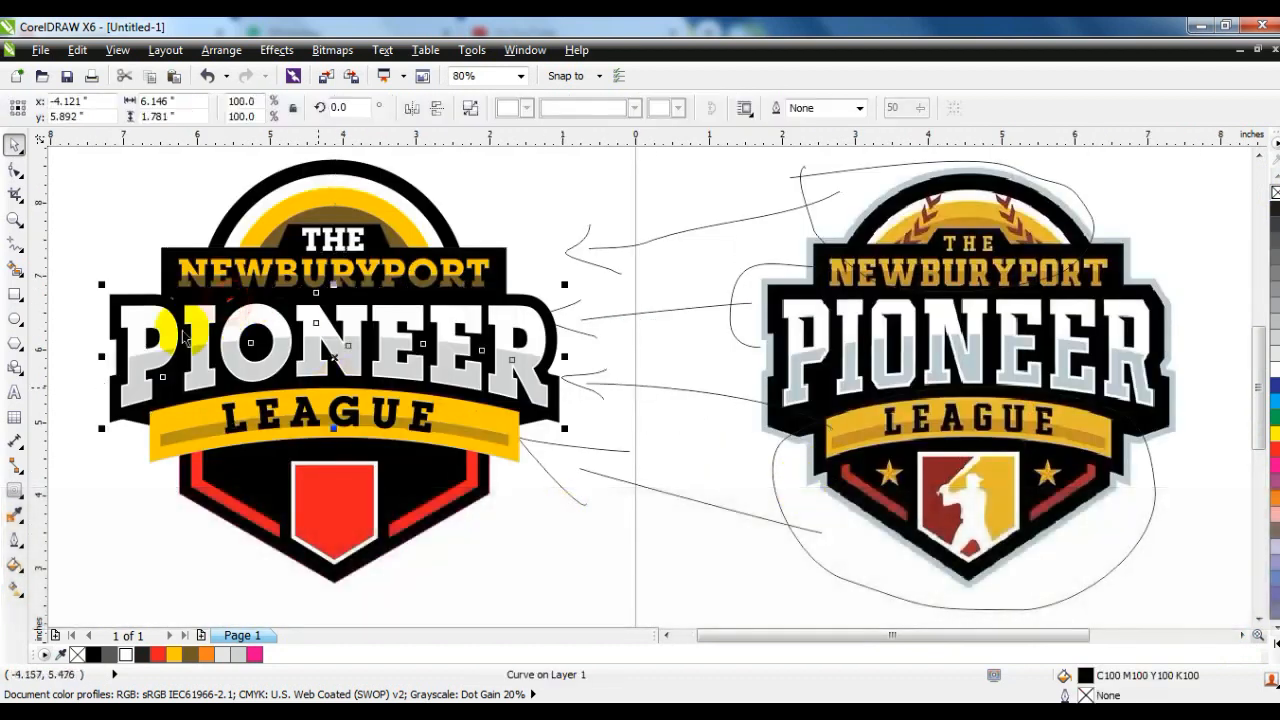
pyautogui.click(15, 170)
pyautogui.moveTo(136, 265); pyautogui.dragTo(370, 330)
pyautogui.click(455, 480)
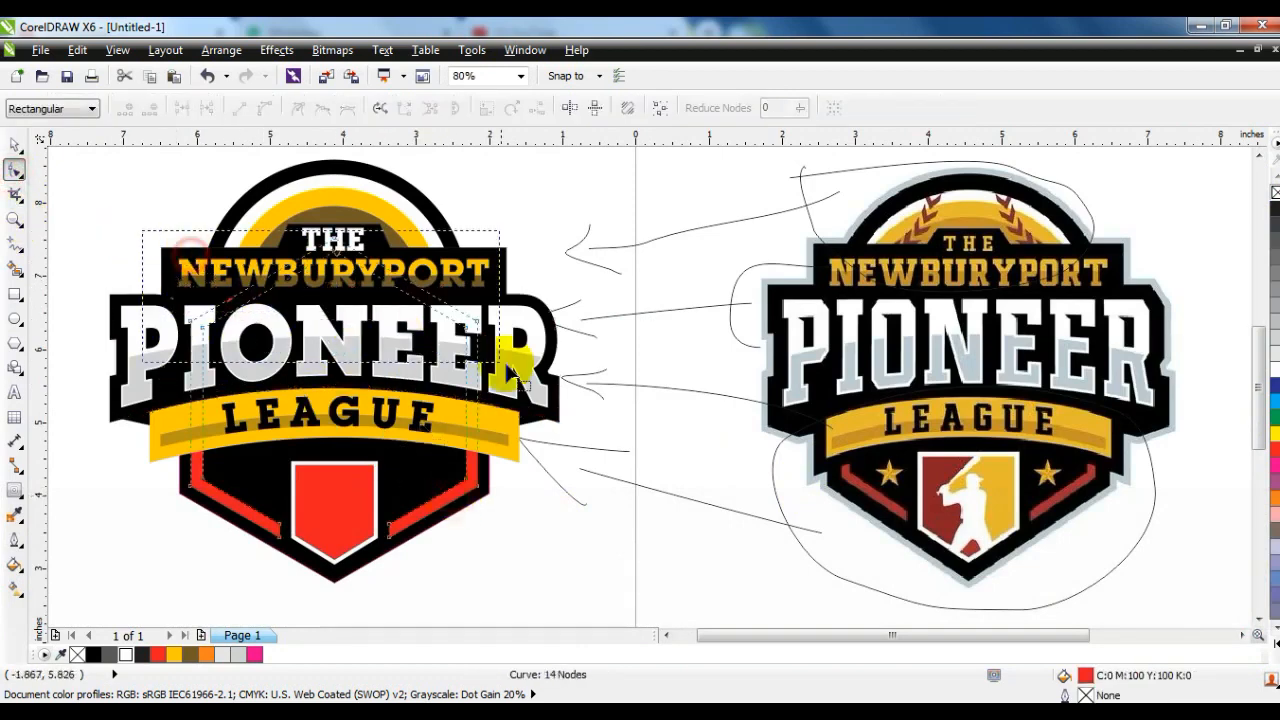
pyautogui.press('Delete')
pyautogui.click(16, 147)
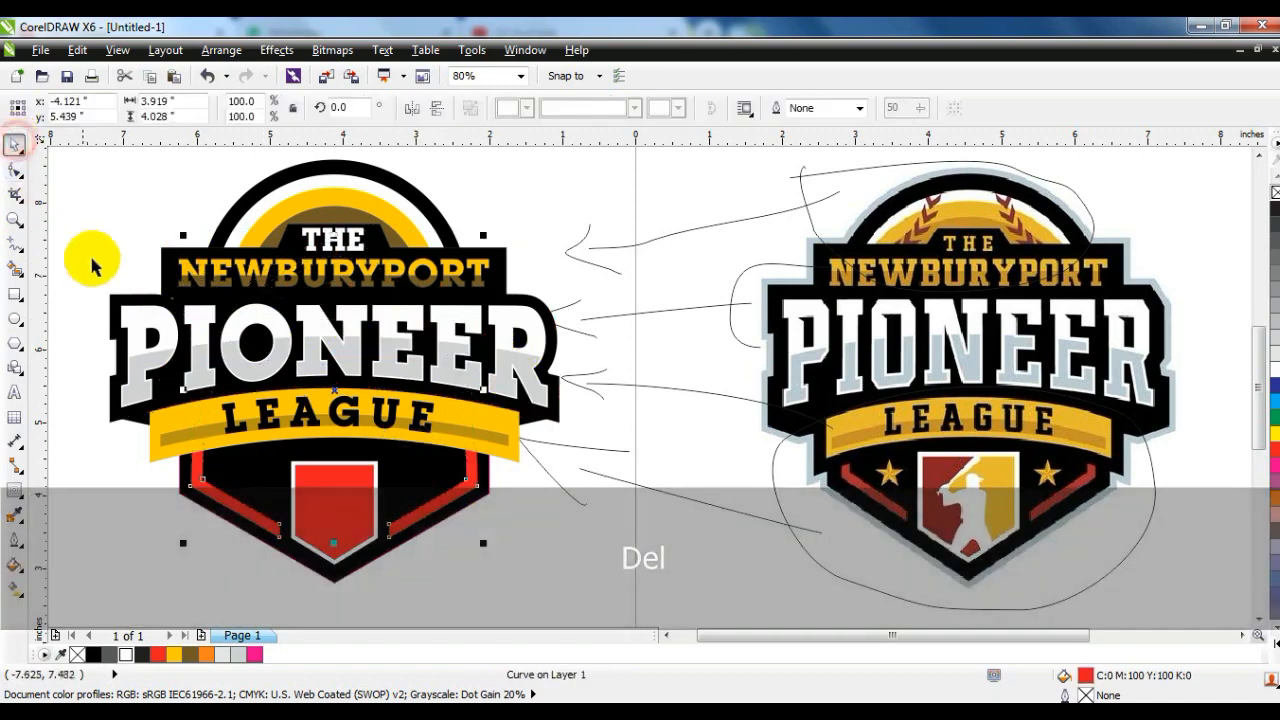
pyautogui.click(523, 209)
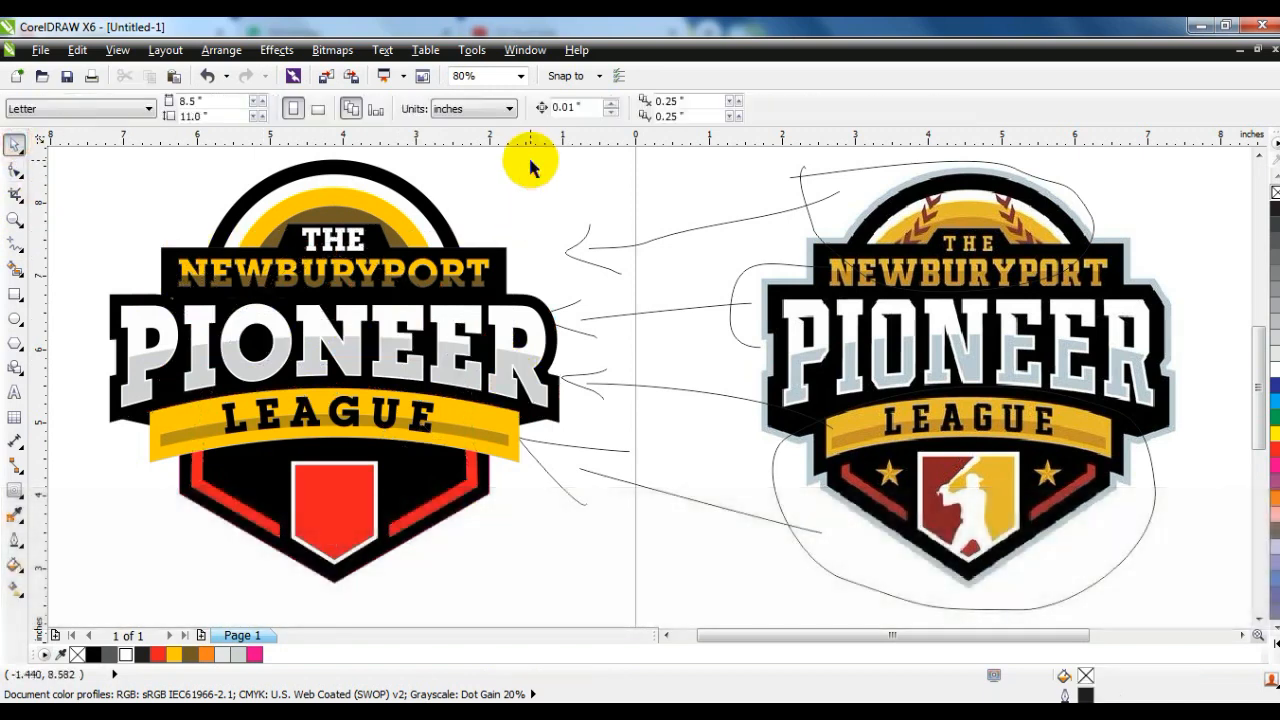
# Step: View the recreated badge beside the reference logo in a full-screen preview
pyautogui.press('F3')
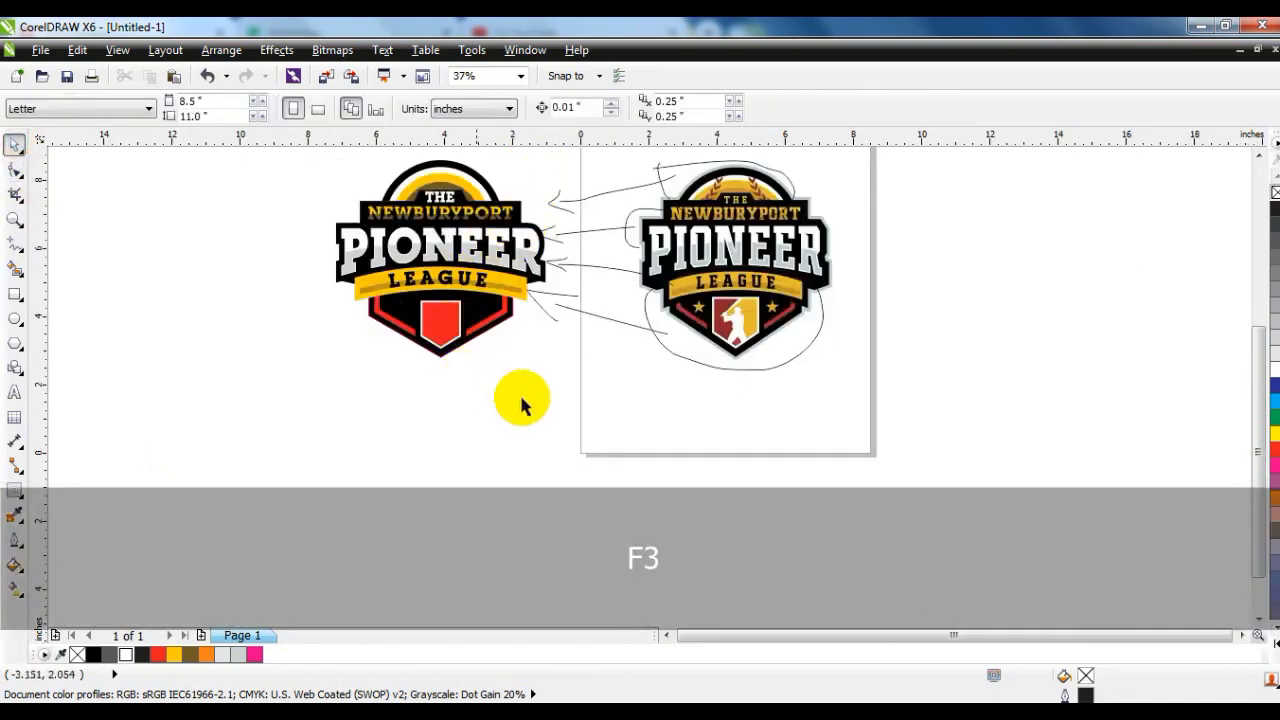
pyautogui.moveTo(857, 423); pyautogui.dragTo(285, 150)
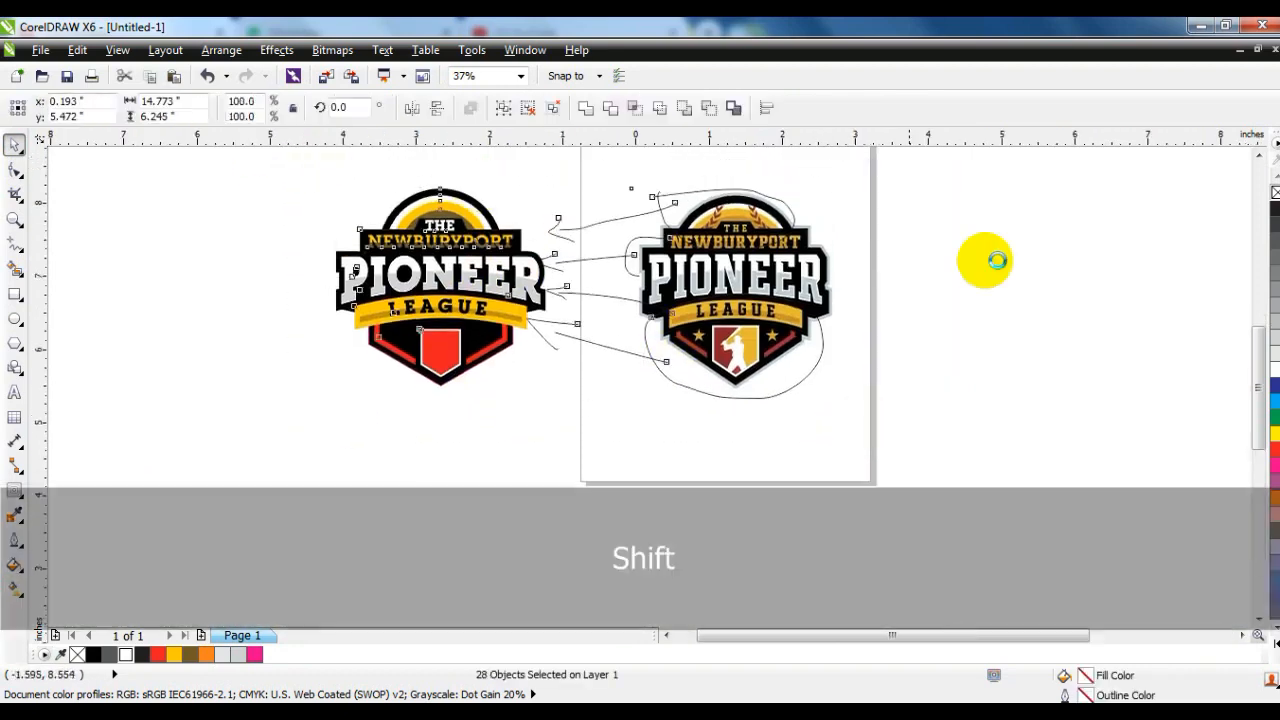
pyautogui.hotkey('shift', 'F2')
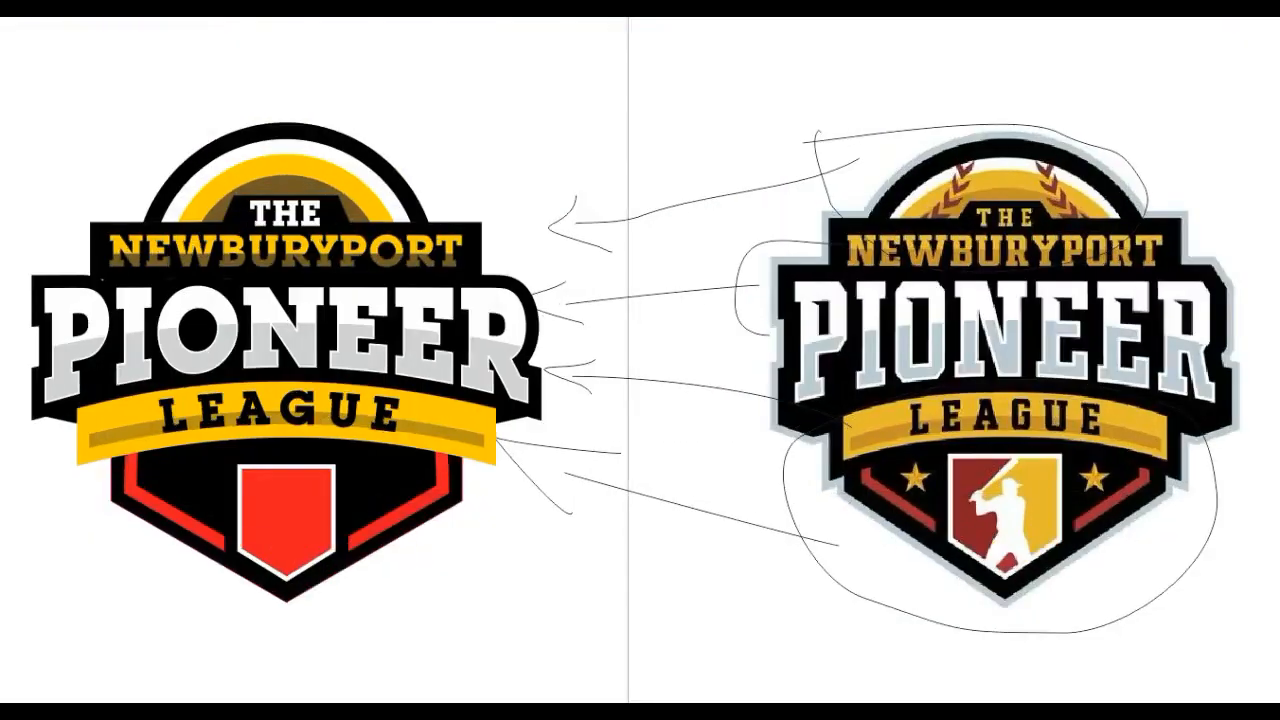